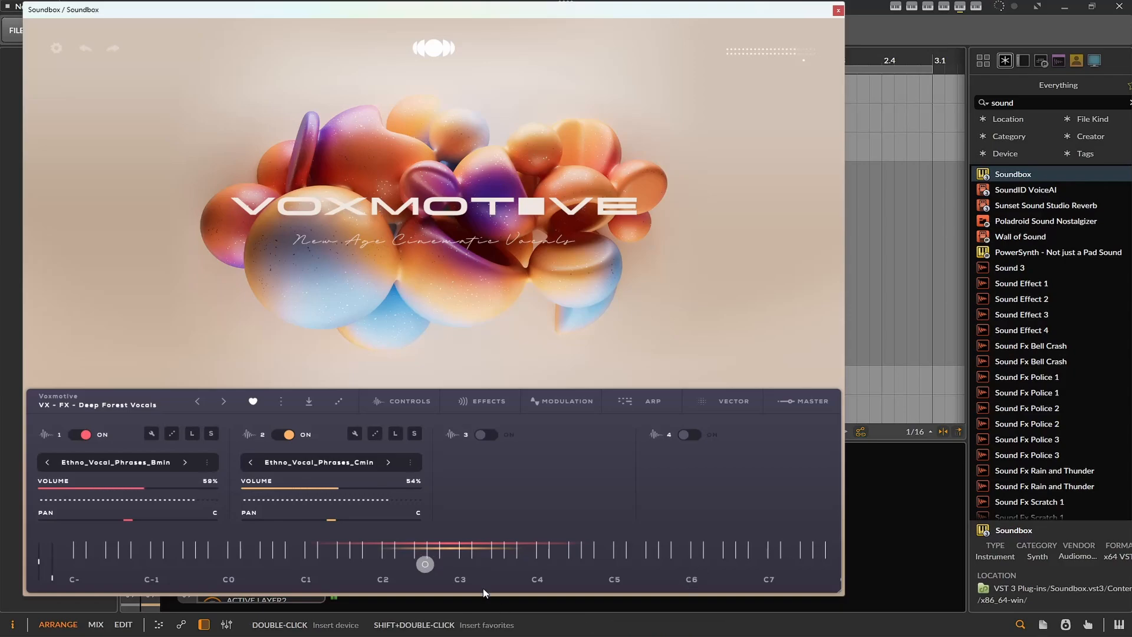
# - Turn off layer 2 and enable layer 3 with the Cinematic_Whisper - Spoken Word sound
pyautogui.click(388, 462)
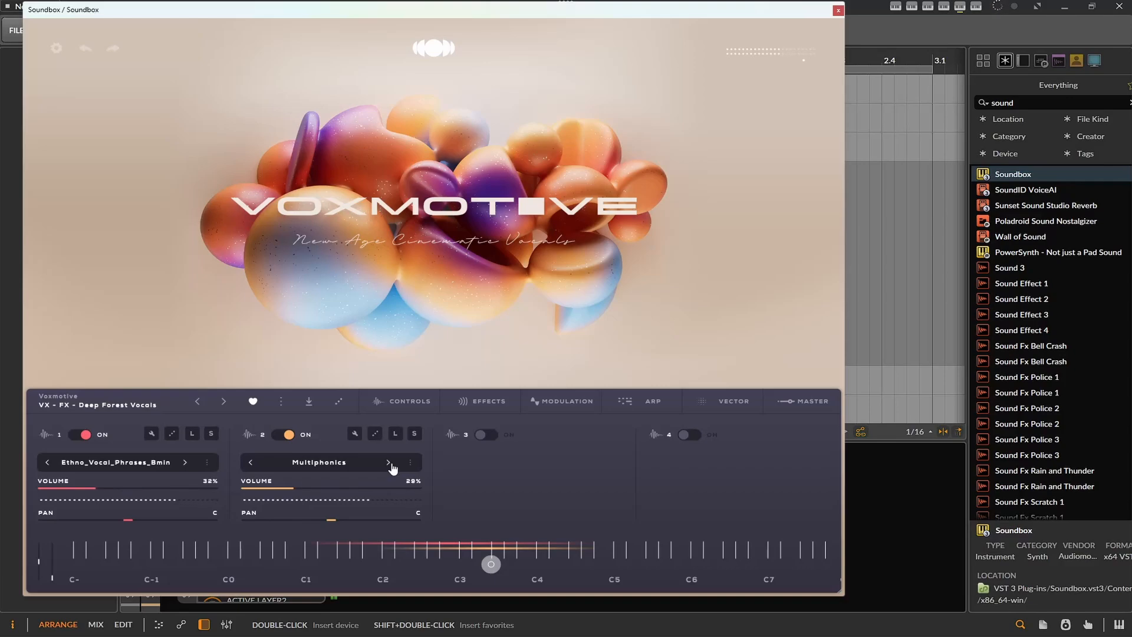
pyautogui.click(277, 436)
pyautogui.click(488, 436)
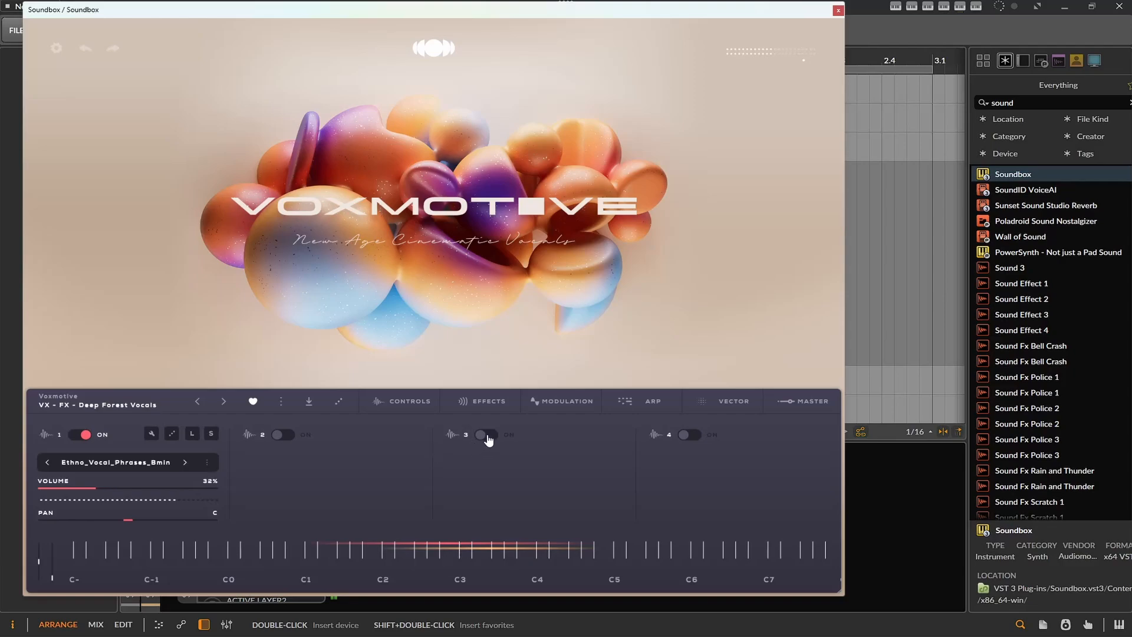
pyautogui.click(591, 463)
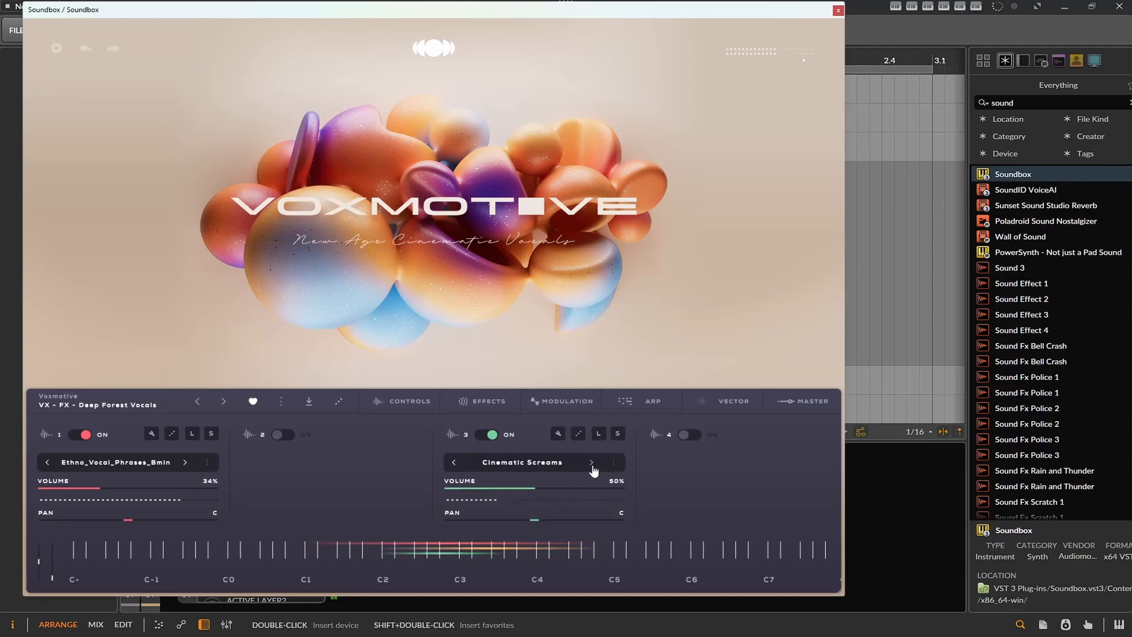
pyautogui.click(591, 464)
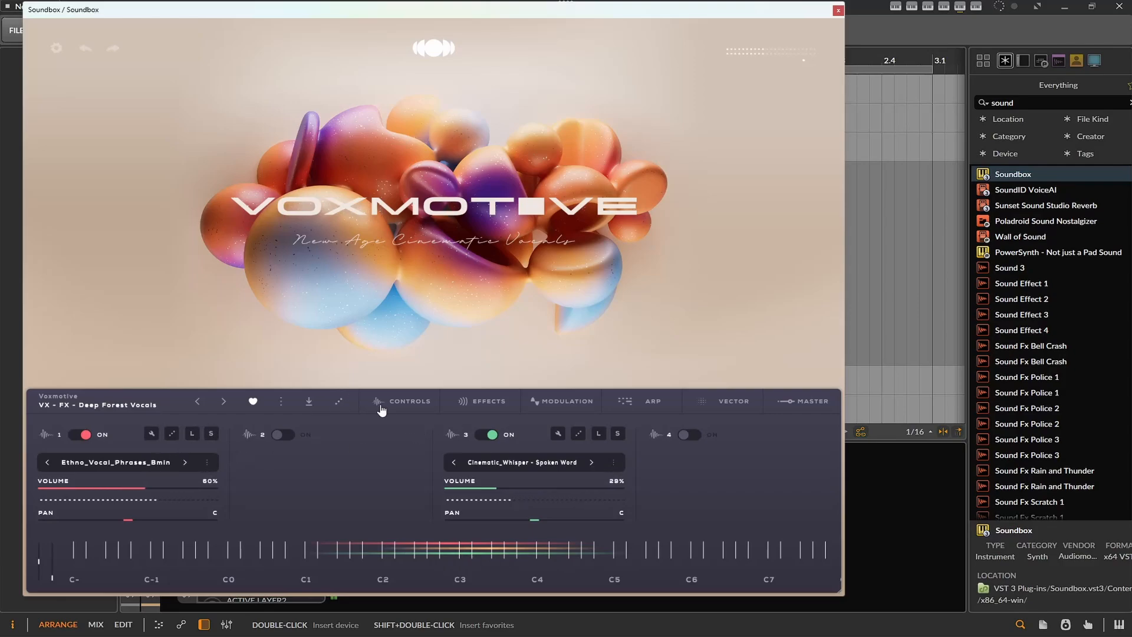
# - Show the preset browser and change layer 3's sound to Deep Forest Vocal FX
pyautogui.click(96, 409)
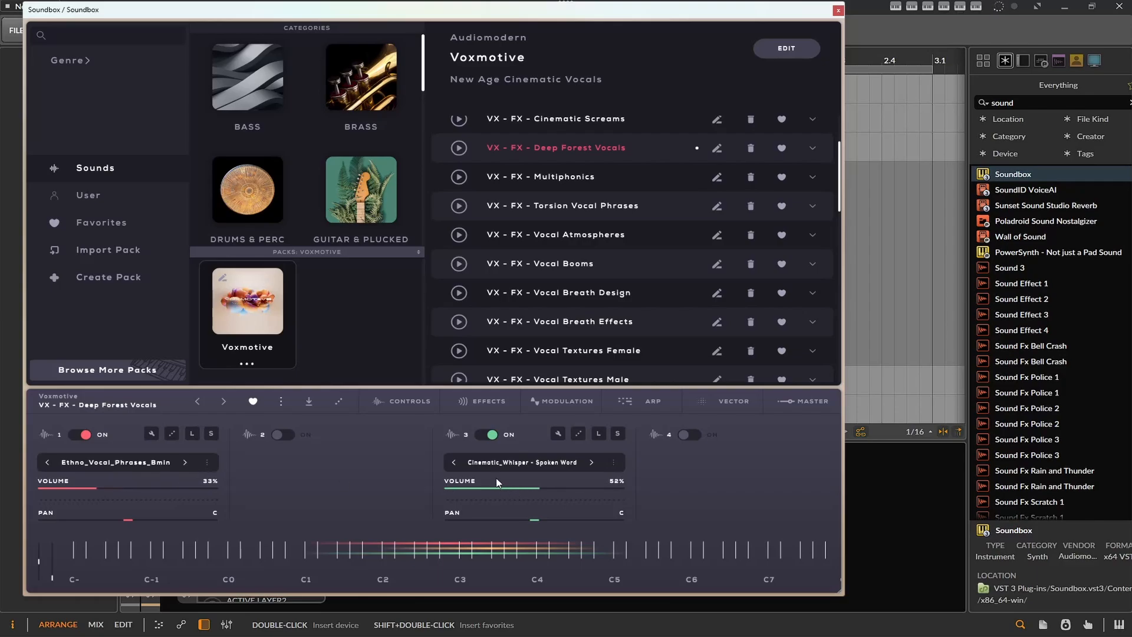
pyautogui.click(542, 465)
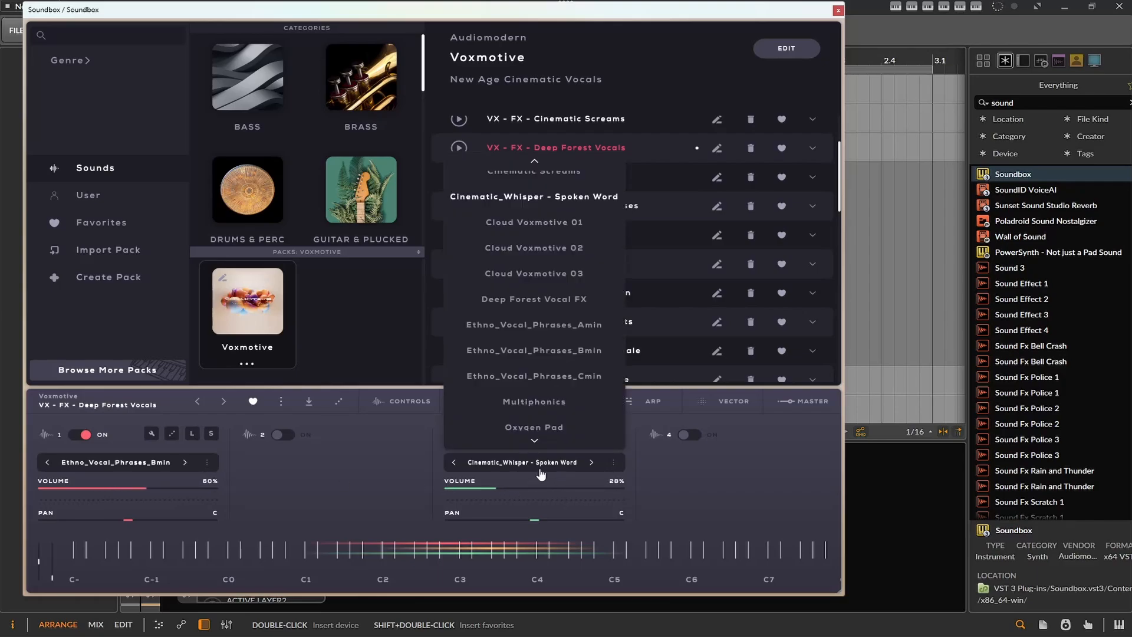
pyautogui.scroll(-5, 596, 367)
pyautogui.scroll(4, 600, 364)
pyautogui.scroll(4, 600, 364)
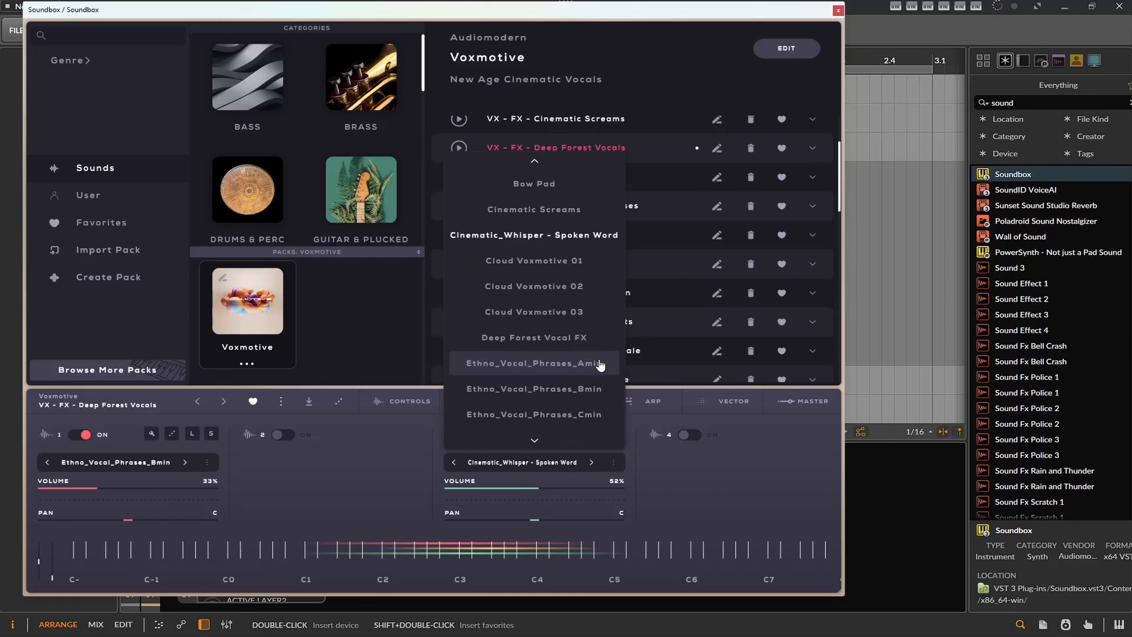
pyautogui.click(578, 345)
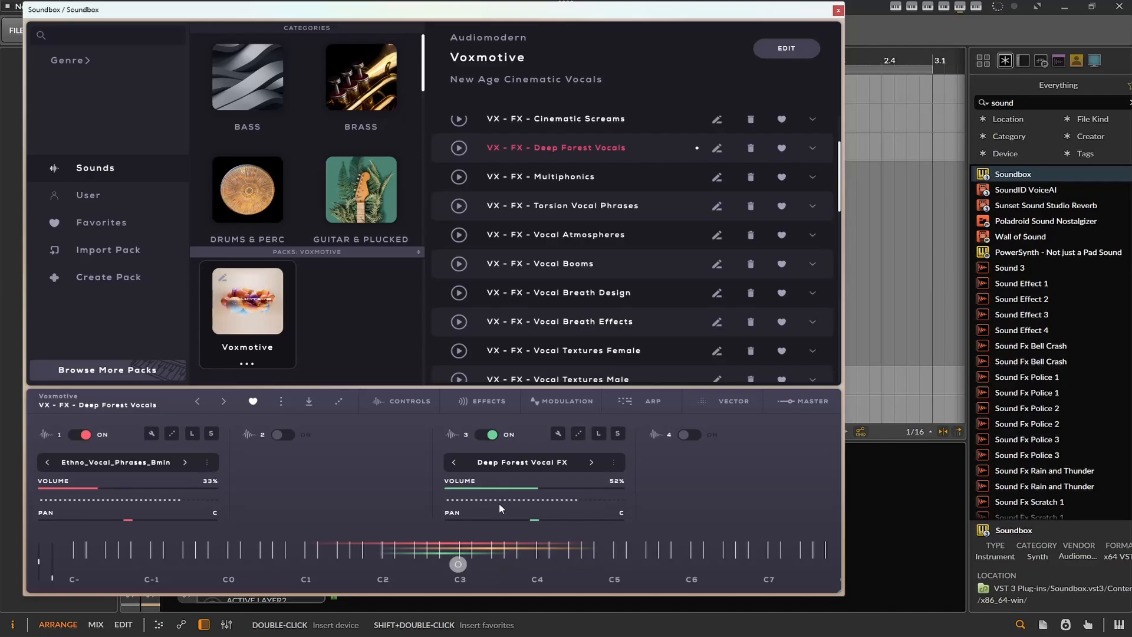
# - Replace layer 1 with layer 4 playing the Bow Pad sound, and randomize layer 3's sound
pyautogui.click(372, 558)
pyautogui.click(78, 436)
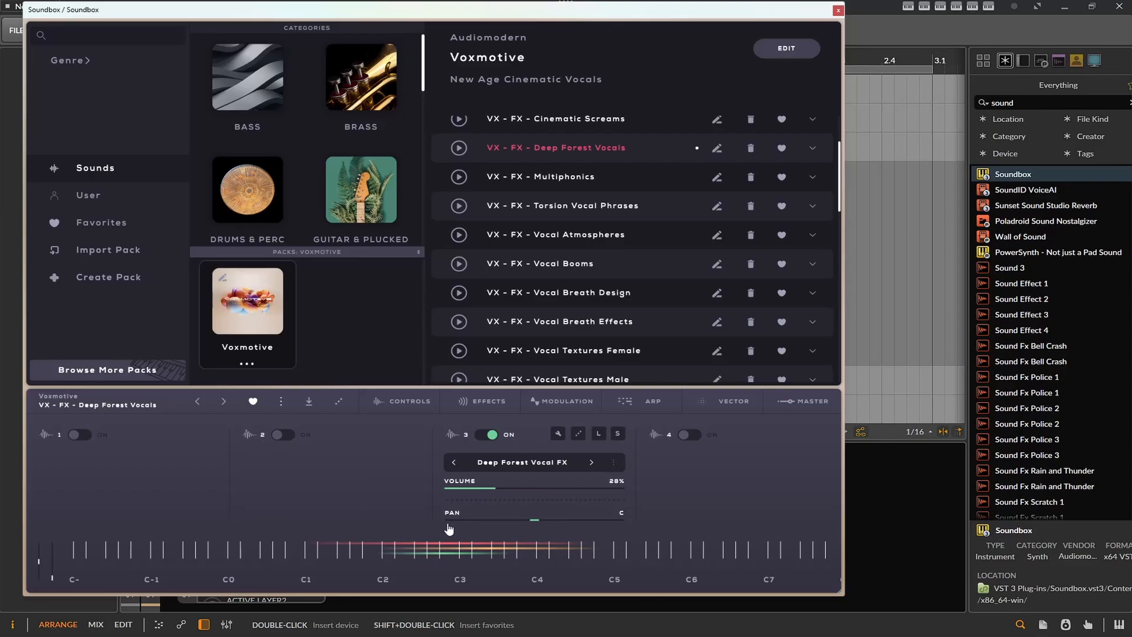
pyautogui.click(688, 435)
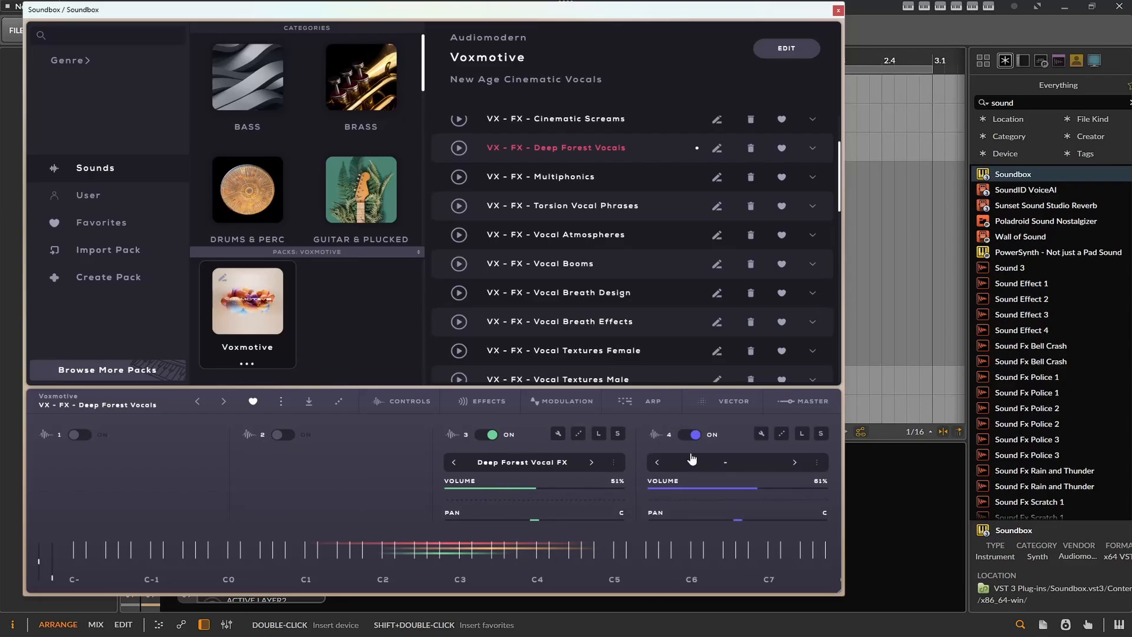
pyautogui.click(791, 465)
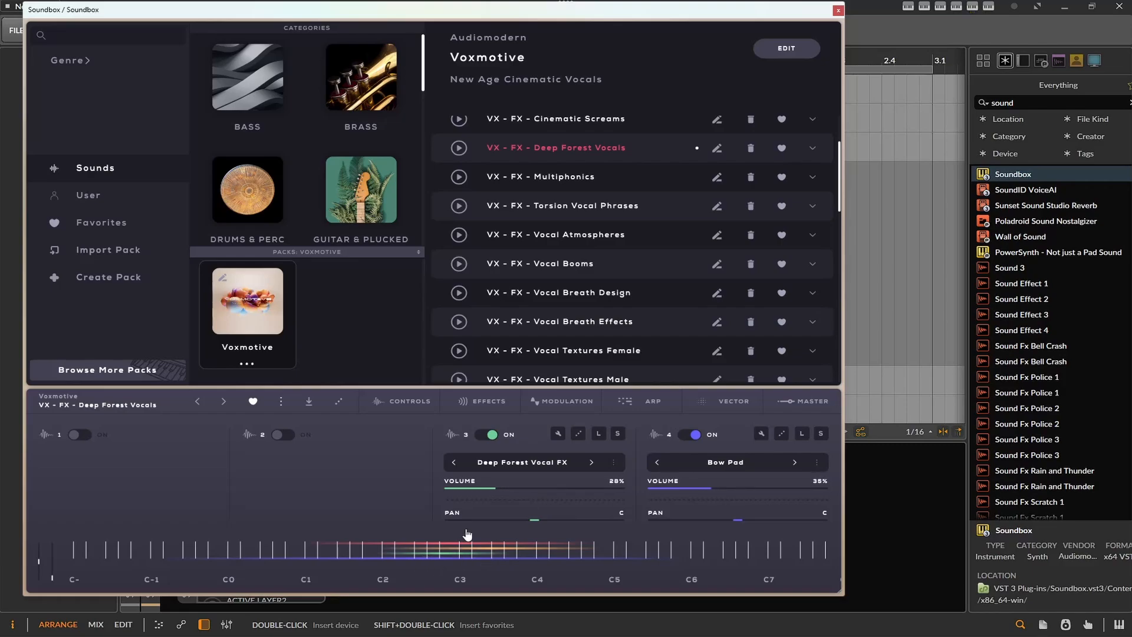
pyautogui.click(580, 435)
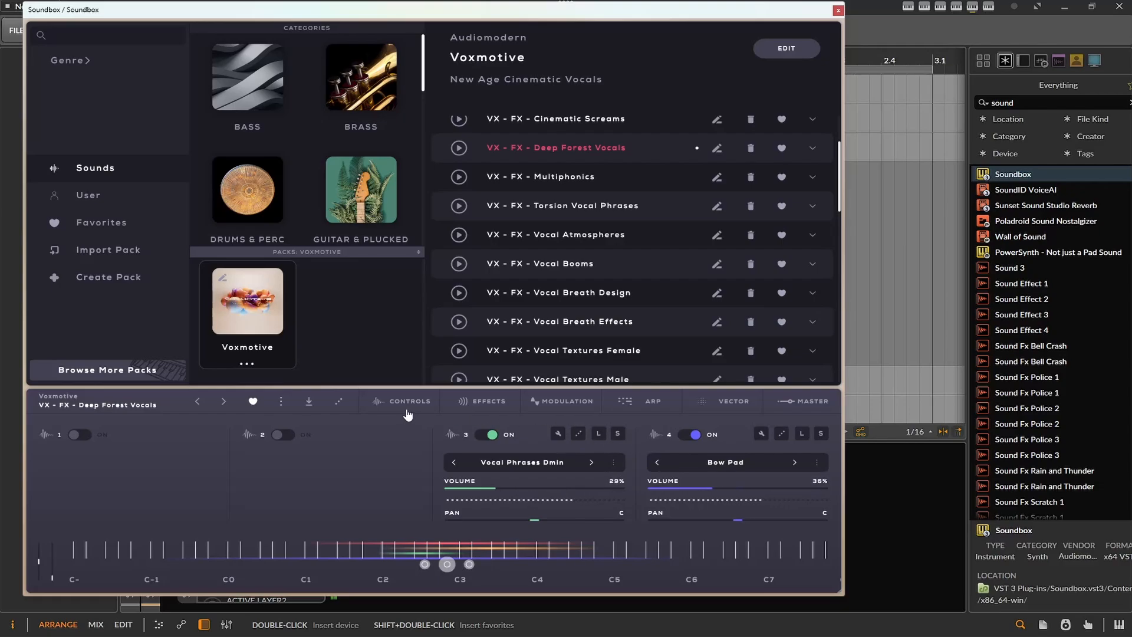
# - Set layer 3's attack to 3% and release to 6% in Poly mode, and layer 4's release to 35%
pyautogui.click(384, 408)
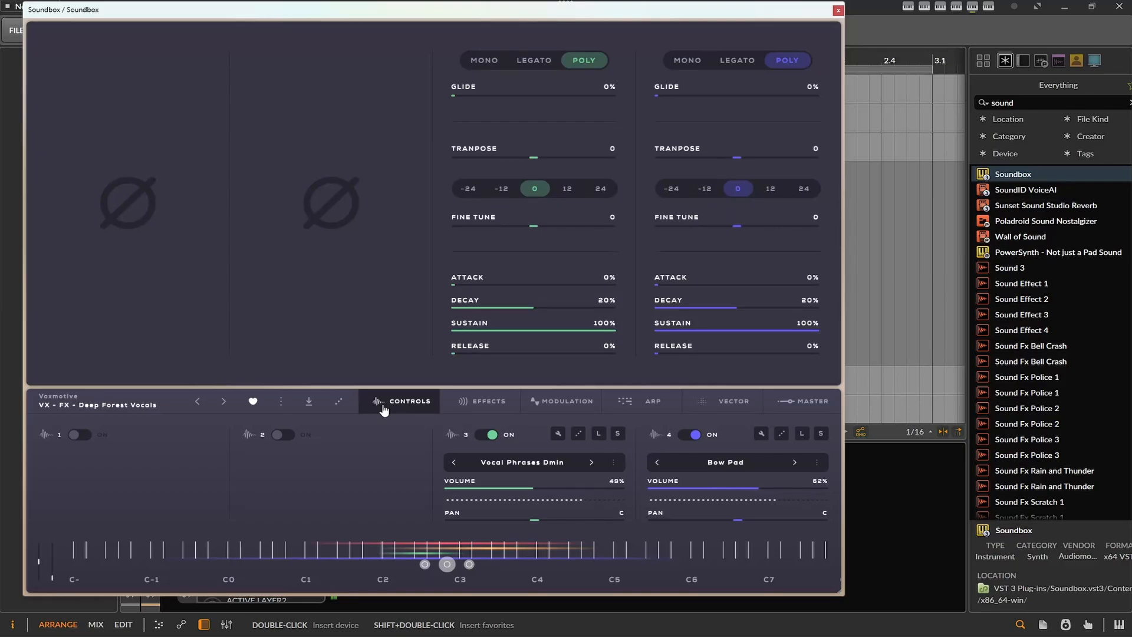
pyautogui.moveTo(480, 354); pyautogui.dragTo(510, 366)
pyautogui.moveTo(655, 364); pyautogui.dragTo(768, 363)
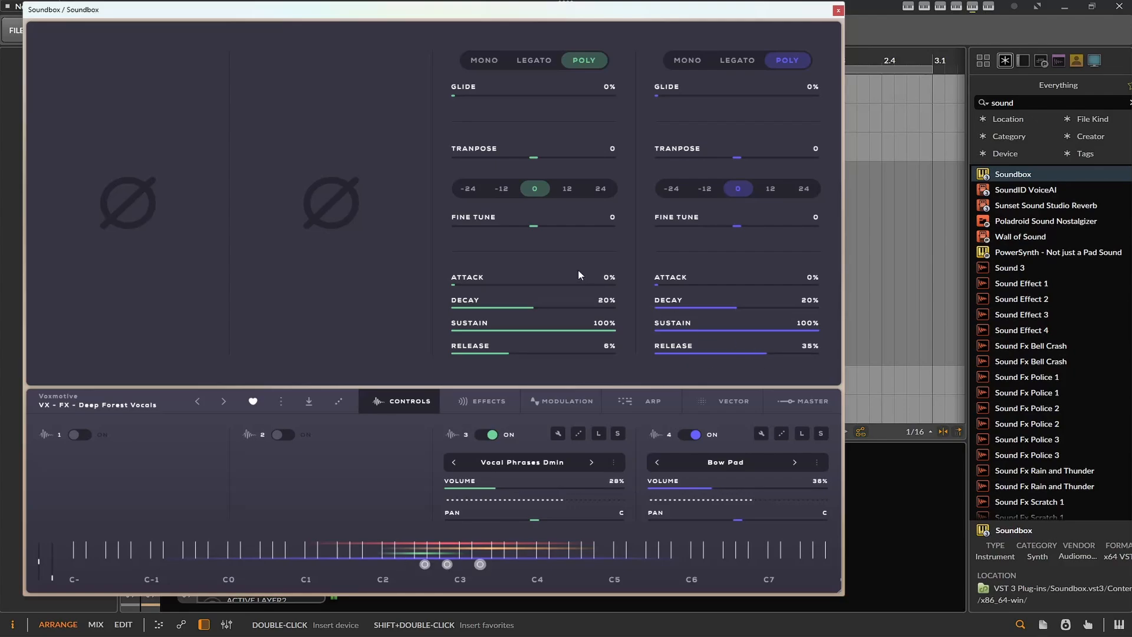
pyautogui.moveTo(459, 286); pyautogui.dragTo(489, 290)
pyautogui.click(542, 64)
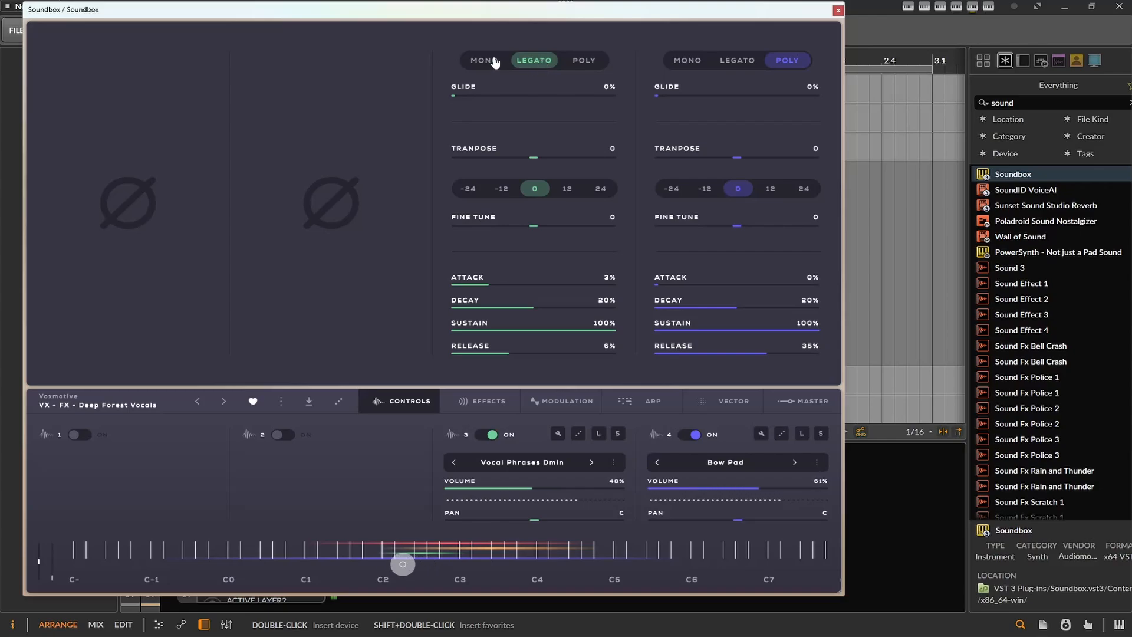
pyautogui.click(579, 66)
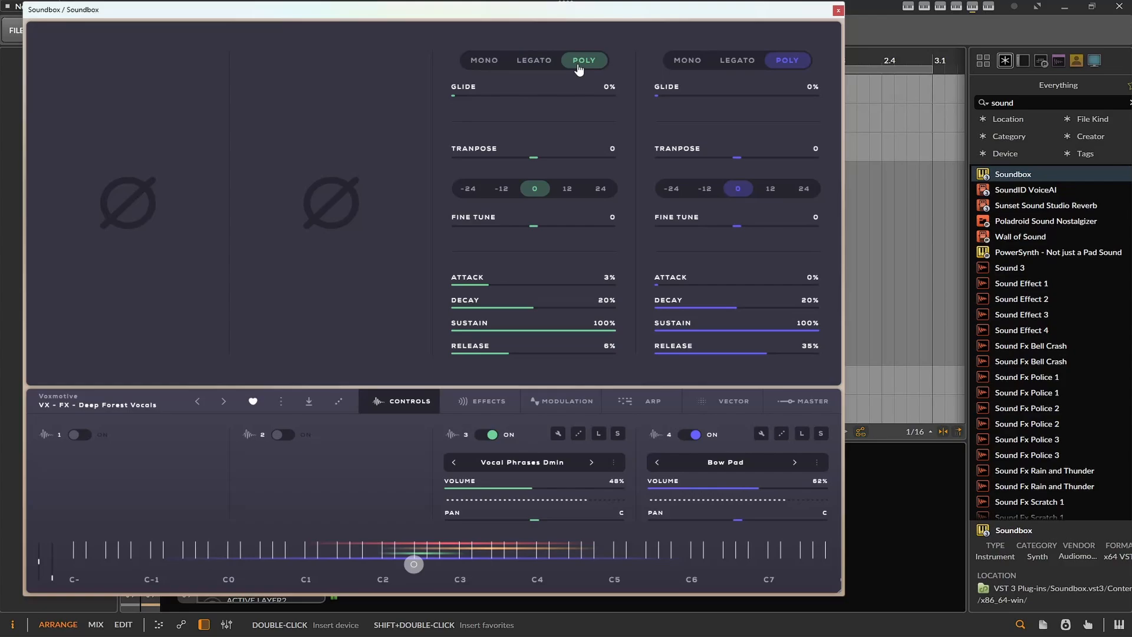
pyautogui.click(374, 409)
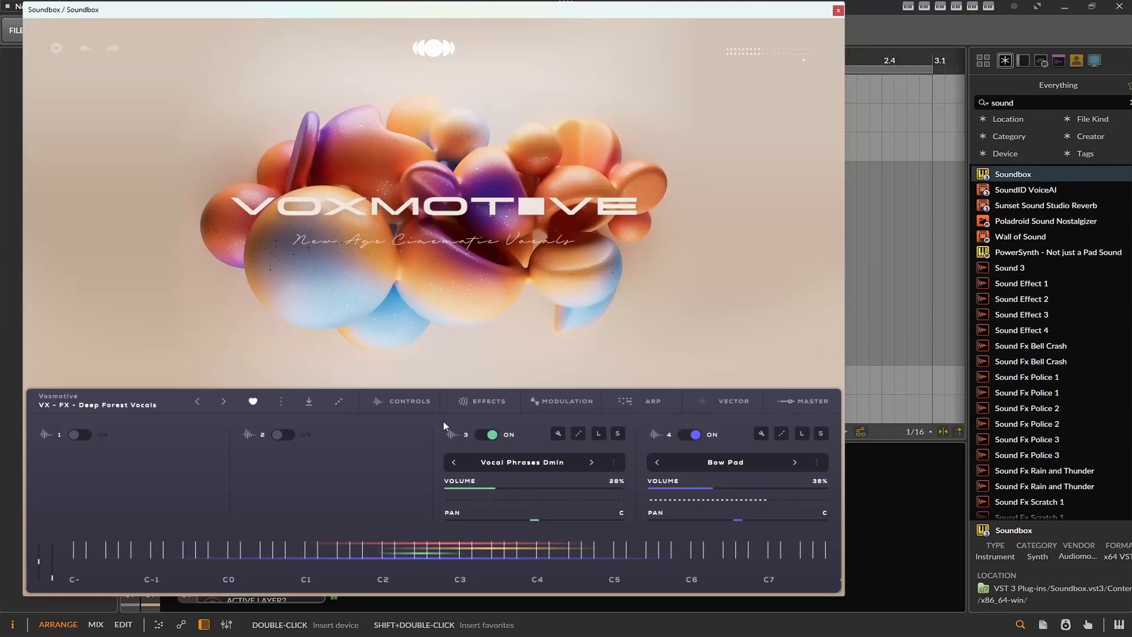
# - Turn layer 1 back on and set the Vector movement to the synced, dotted Random shape with a shape amp of 20%
pyautogui.click(81, 434)
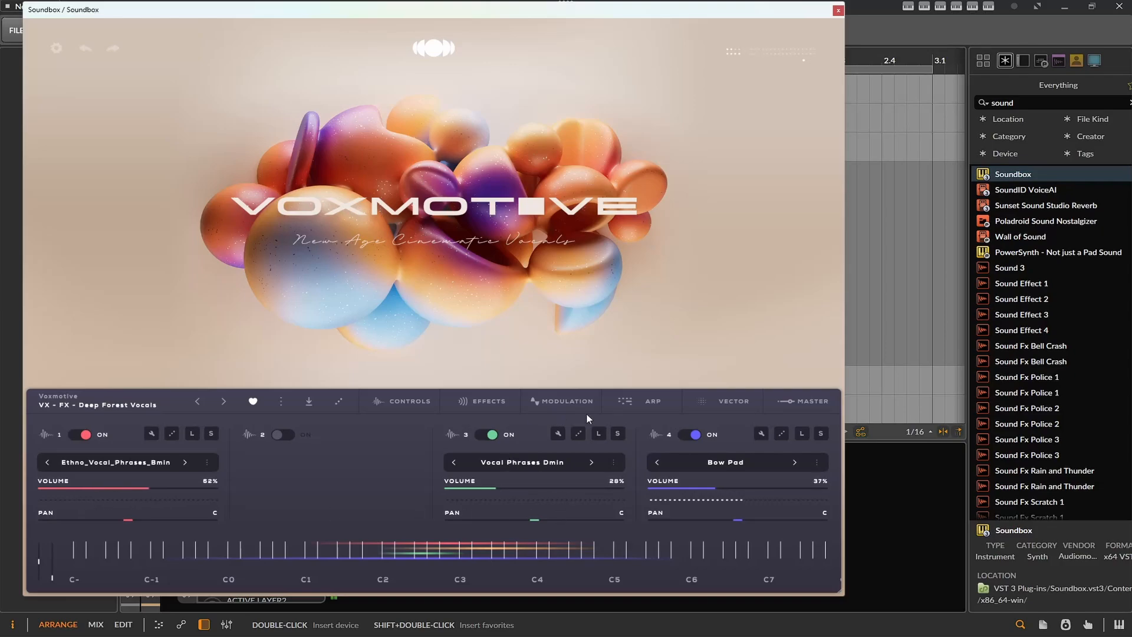
pyautogui.click(745, 405)
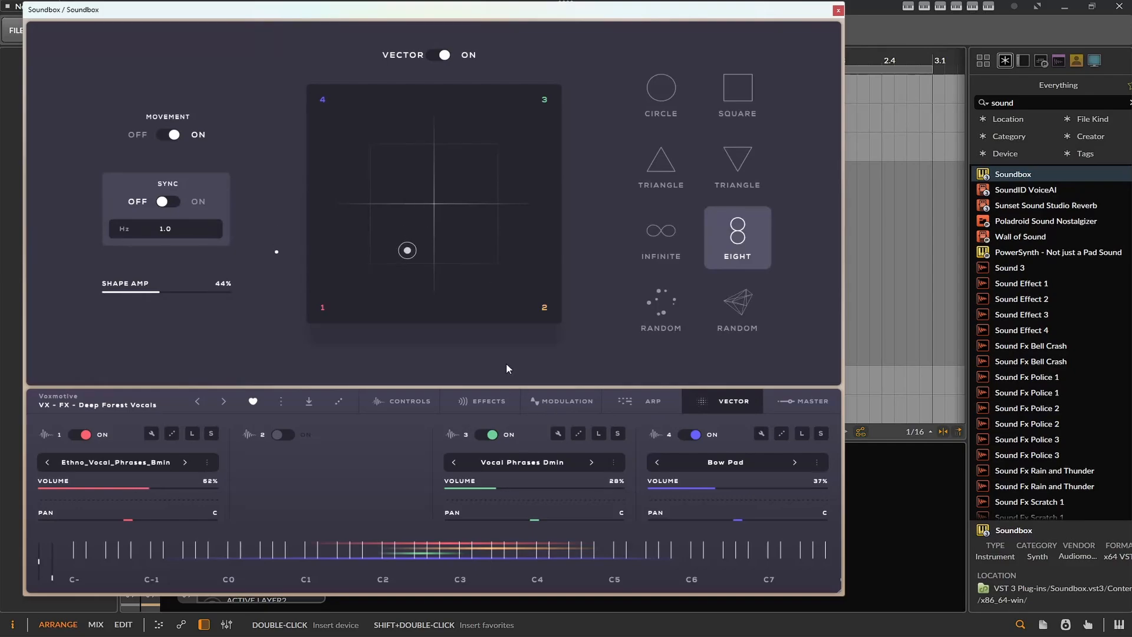
pyautogui.moveTo(547, 310)
pyautogui.mouseDown()
pyautogui.moveTo(484, 255)
pyautogui.moveTo(366, 231)
pyautogui.mouseUp()
pyautogui.moveTo(170, 293); pyautogui.dragTo(130, 293)
pyautogui.click(168, 201)
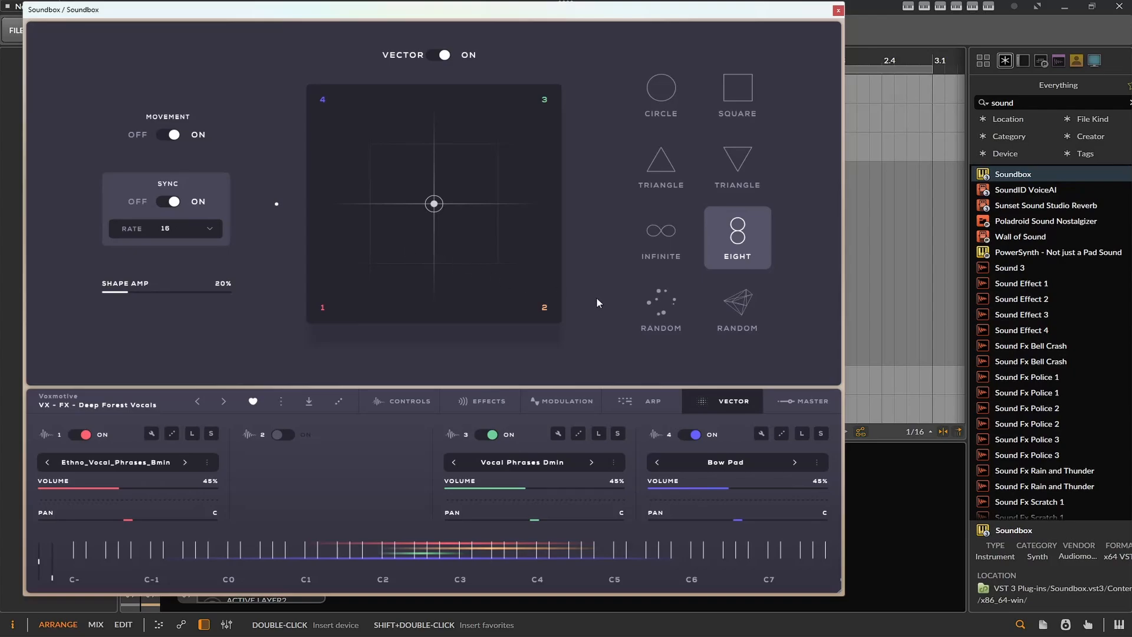
pyautogui.click(661, 300)
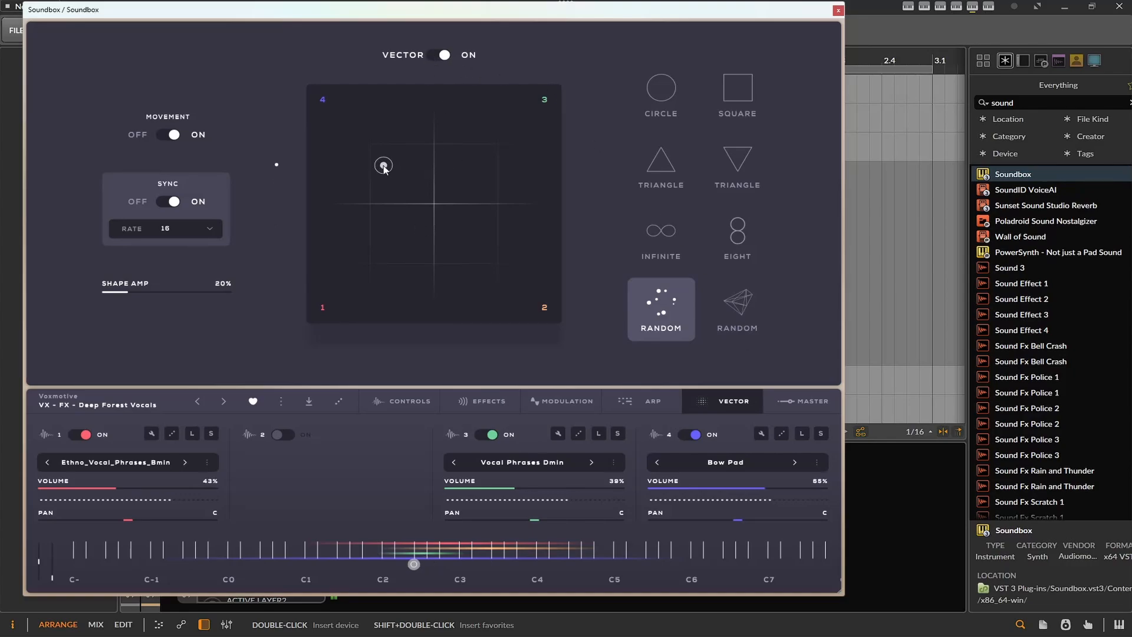
# - Move the vector point toward layer 1 and turn the Vector off
pyautogui.moveTo(413, 180)
pyautogui.mouseDown()
pyautogui.moveTo(395, 143)
pyautogui.moveTo(548, 142)
pyautogui.moveTo(521, 237)
pyautogui.moveTo(400, 261)
pyautogui.moveTo(373, 186)
pyautogui.moveTo(391, 155)
pyautogui.moveTo(317, 311)
pyautogui.moveTo(328, 281)
pyautogui.moveTo(333, 309)
pyautogui.moveTo(378, 262)
pyautogui.mouseUp()
pyautogui.click(440, 56)
# - Enable ARP 1 and ARP 2, drawing a varied step volume curve for ARP 1 and setting its direction to Up
pyautogui.click(663, 400)
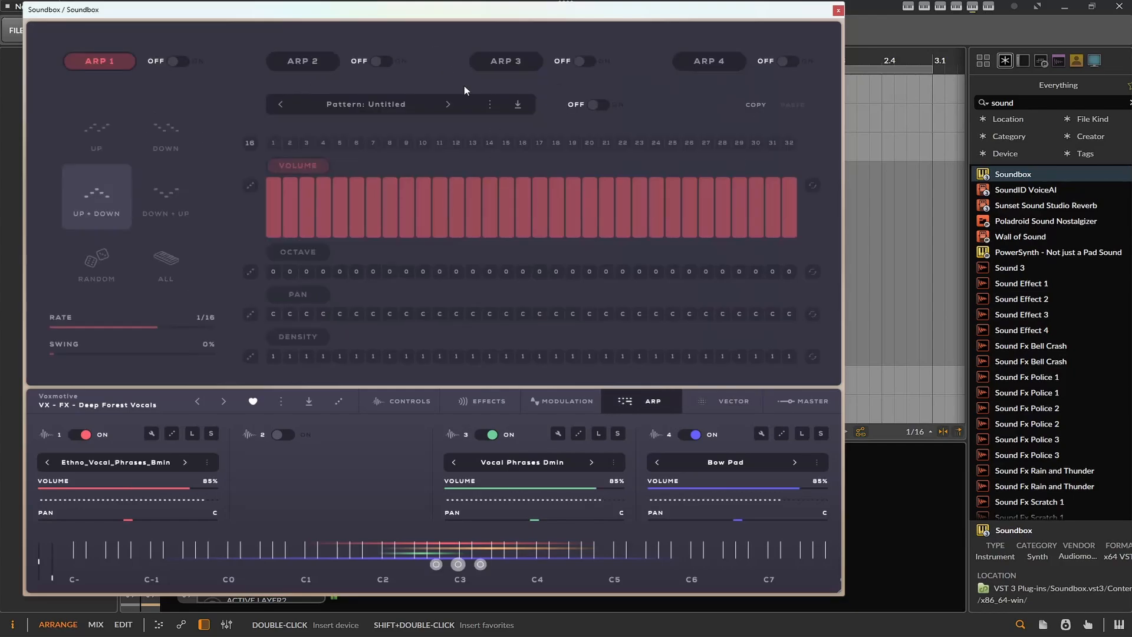
pyautogui.click(385, 62)
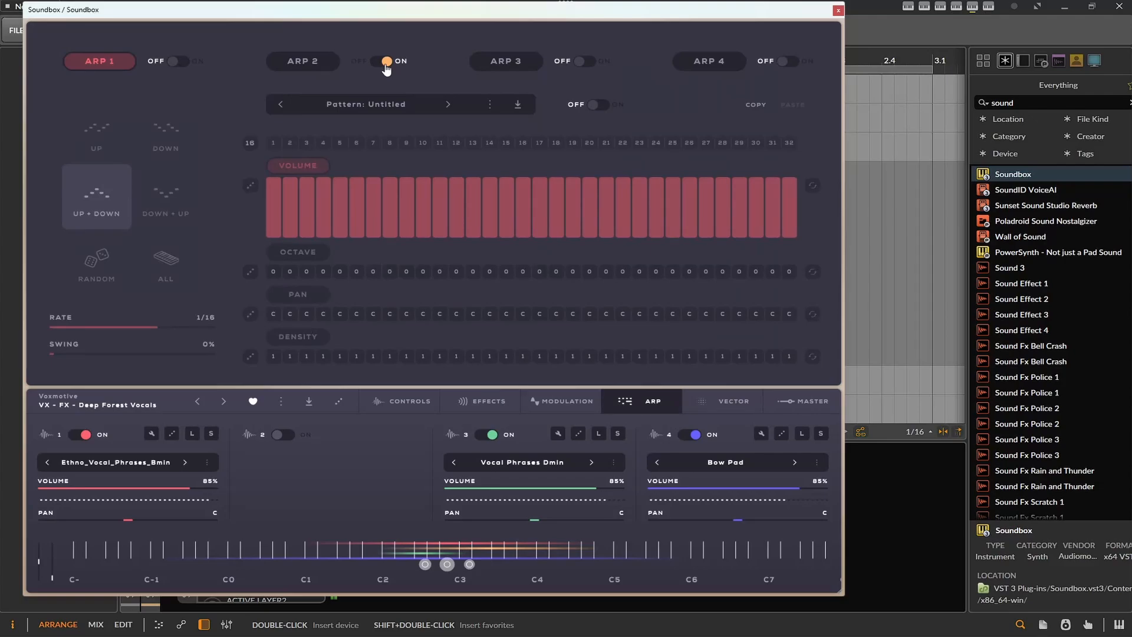
pyautogui.moveTo(359, 189)
pyautogui.mouseDown()
pyautogui.moveTo(274, 231)
pyautogui.moveTo(460, 183)
pyautogui.moveTo(543, 221)
pyautogui.moveTo(683, 233)
pyautogui.moveTo(707, 219)
pyautogui.mouseUp()
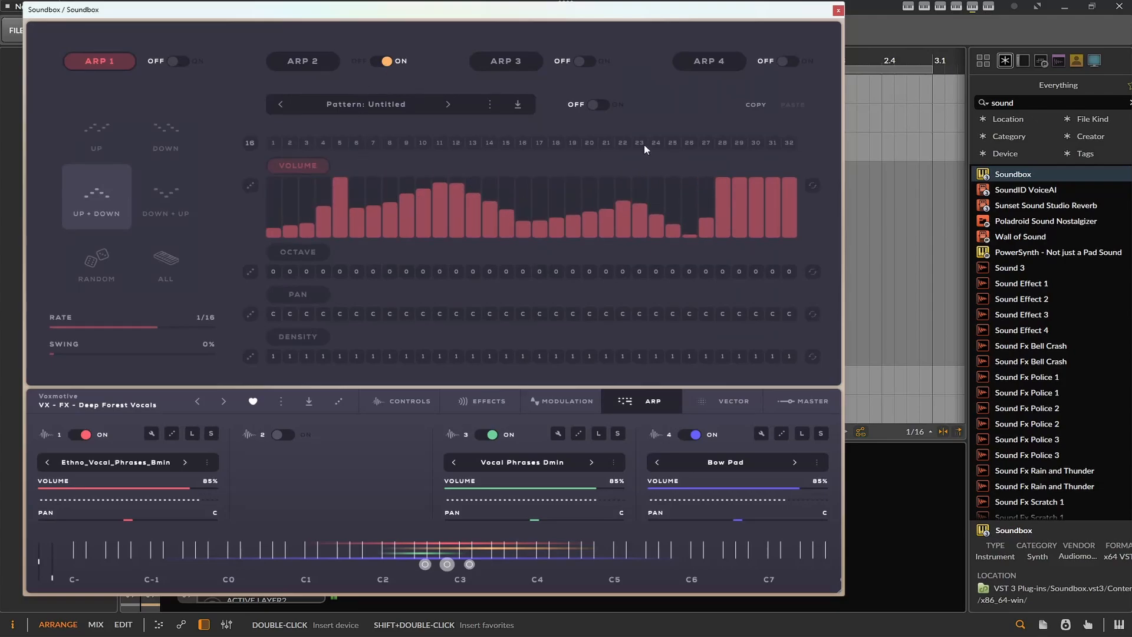
pyautogui.click(597, 111)
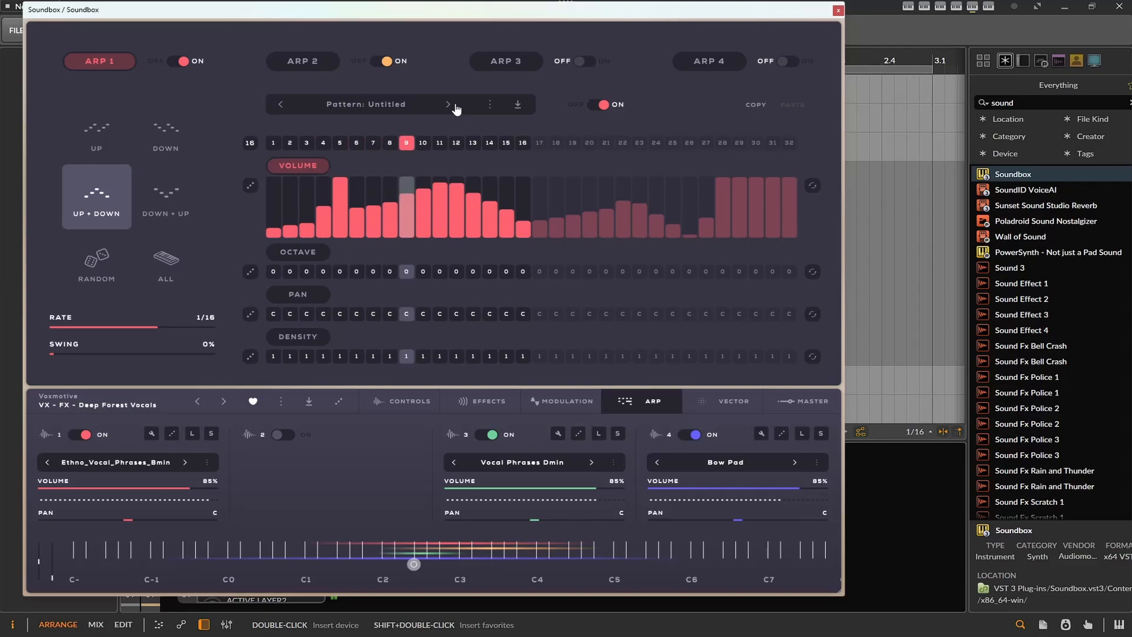
pyautogui.click(97, 143)
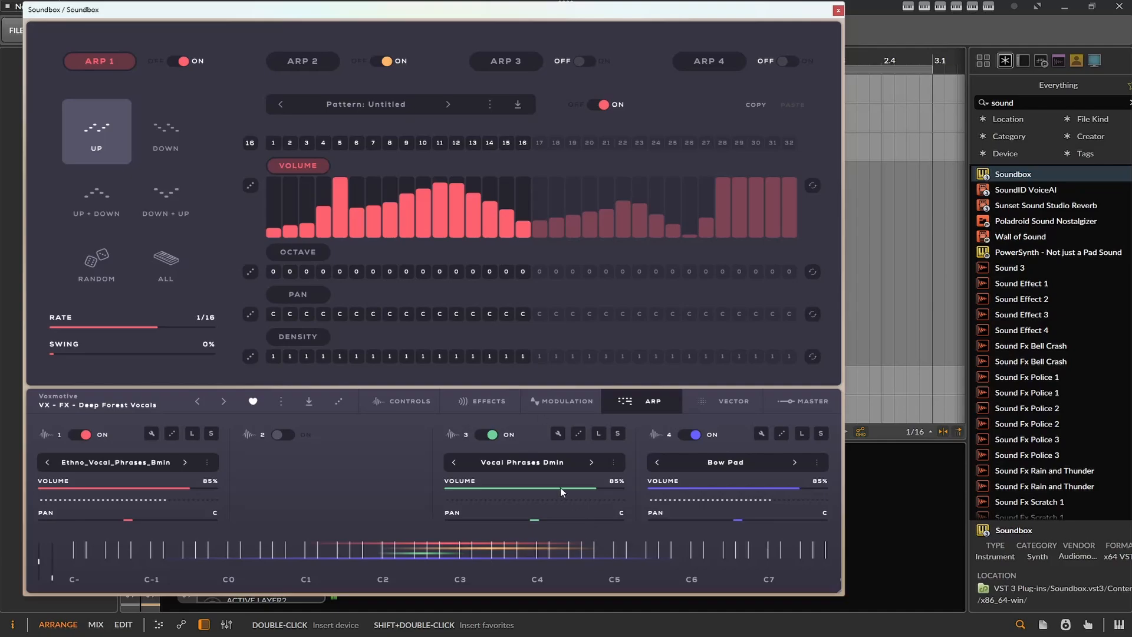
# - Change layer 3's sound to Bow Pad
pyautogui.click(538, 462)
pyautogui.scroll(-3, 541, 398)
pyautogui.scroll(5, 542, 397)
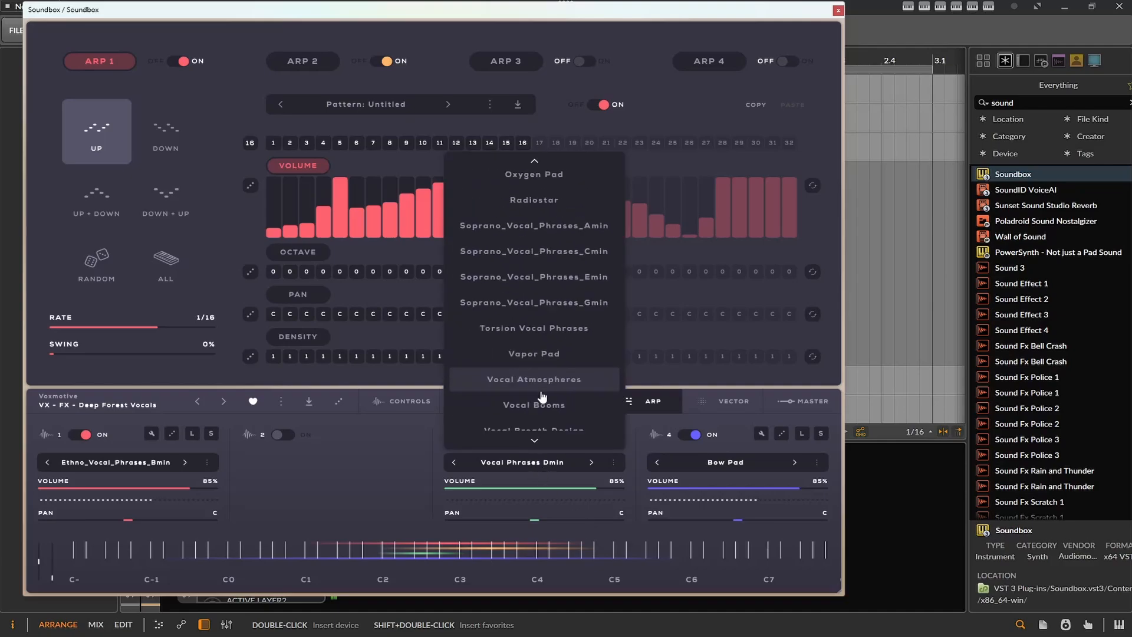
pyautogui.click(572, 195)
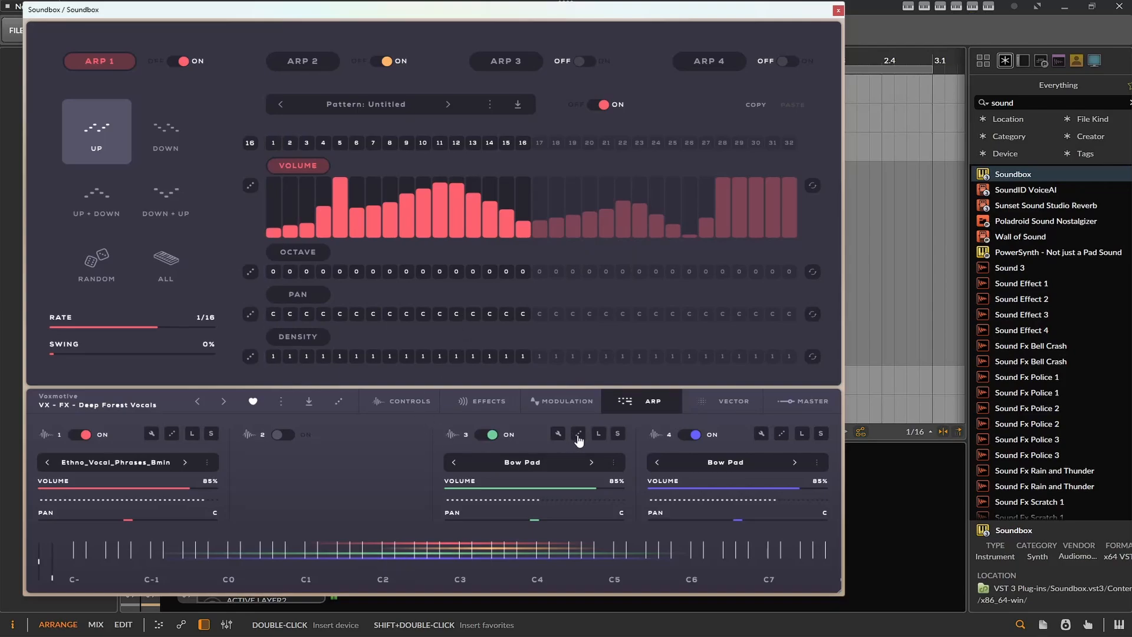
# - Turn off ARP 1's pattern and disable layer 4
pyautogui.click(625, 406)
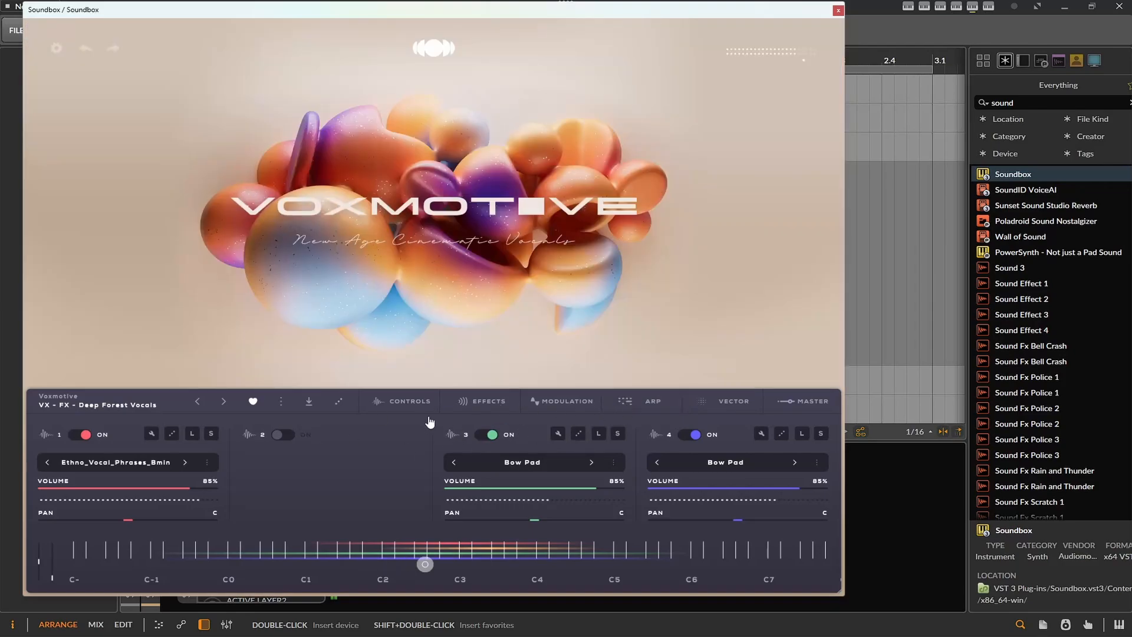
pyautogui.click(644, 403)
pyautogui.click(600, 106)
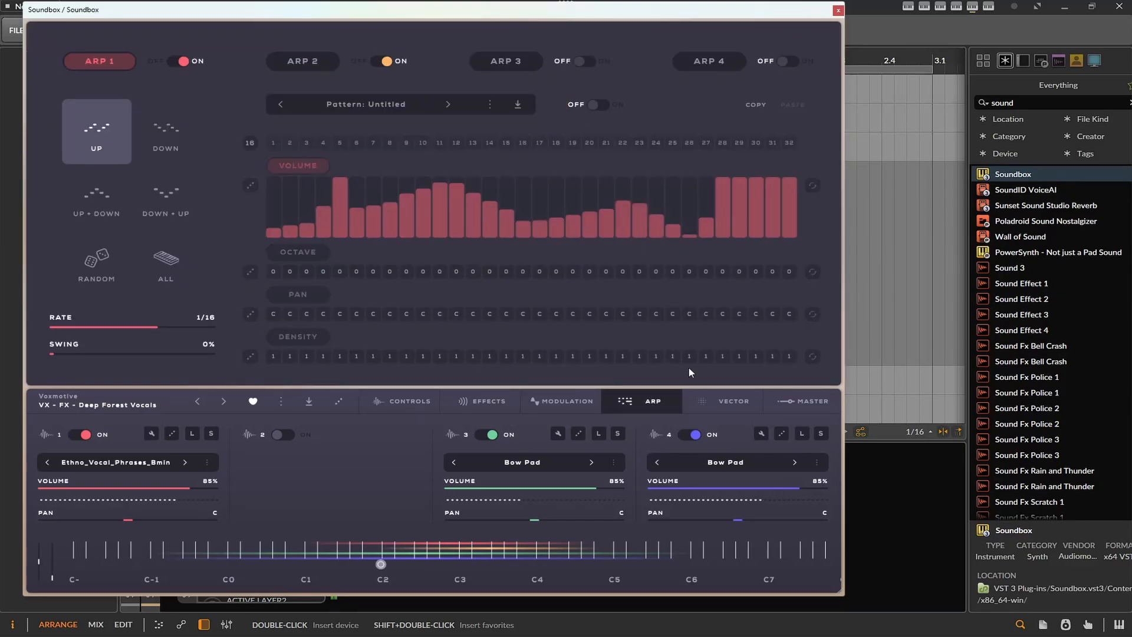
pyautogui.click(687, 435)
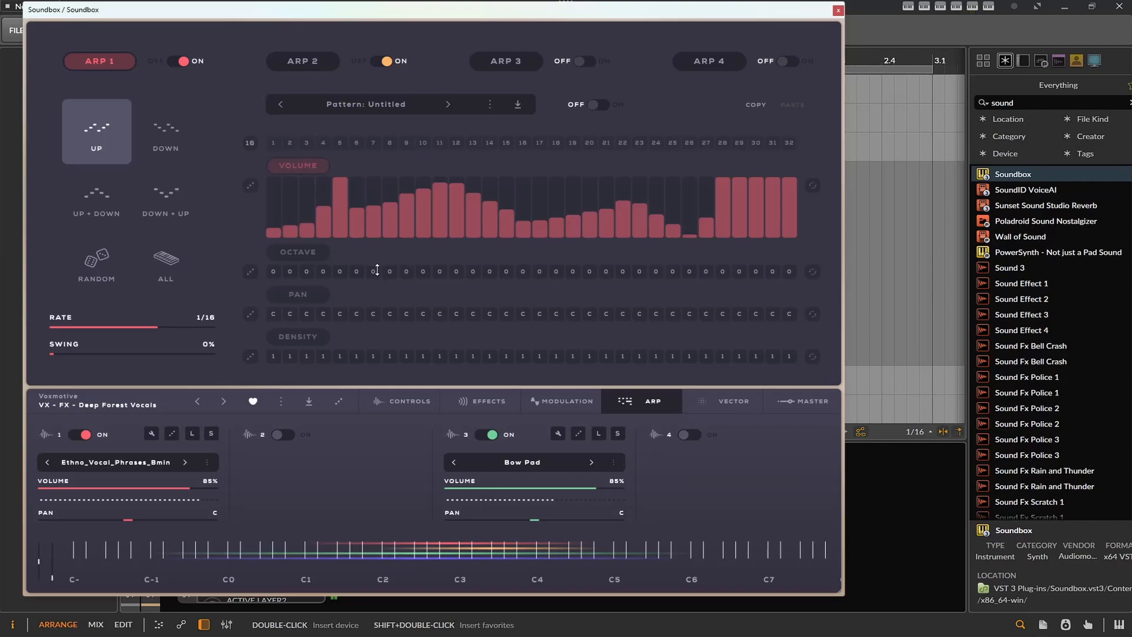
# - Load the next preset, VX - FX - Multiphonics, and raise layer 1's release
pyautogui.click(224, 401)
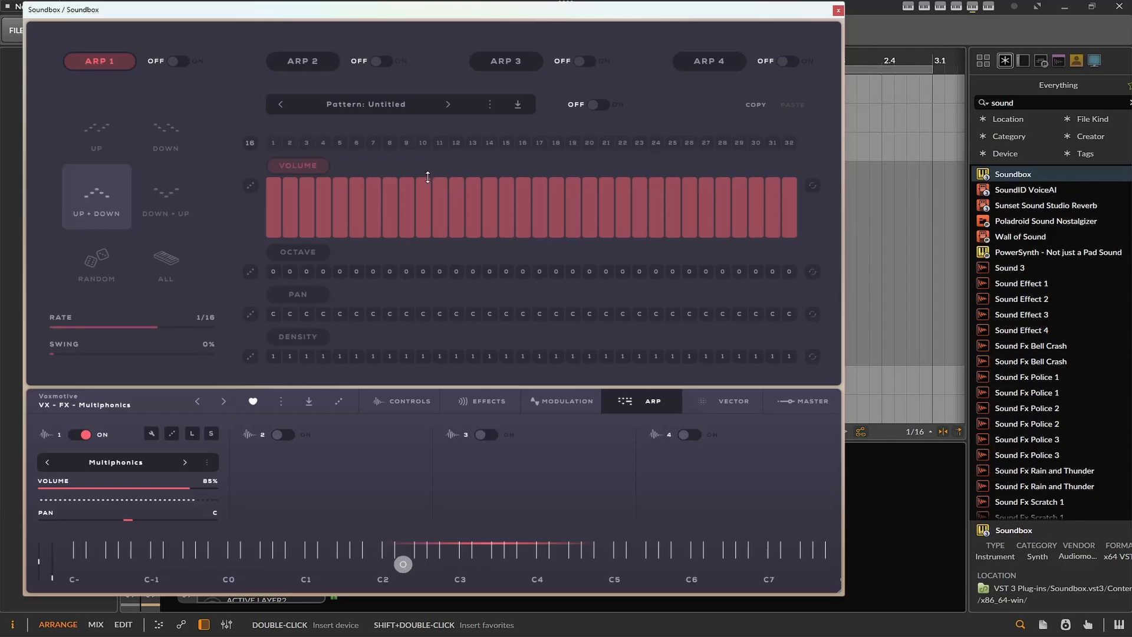
pyautogui.click(570, 405)
pyautogui.click(473, 410)
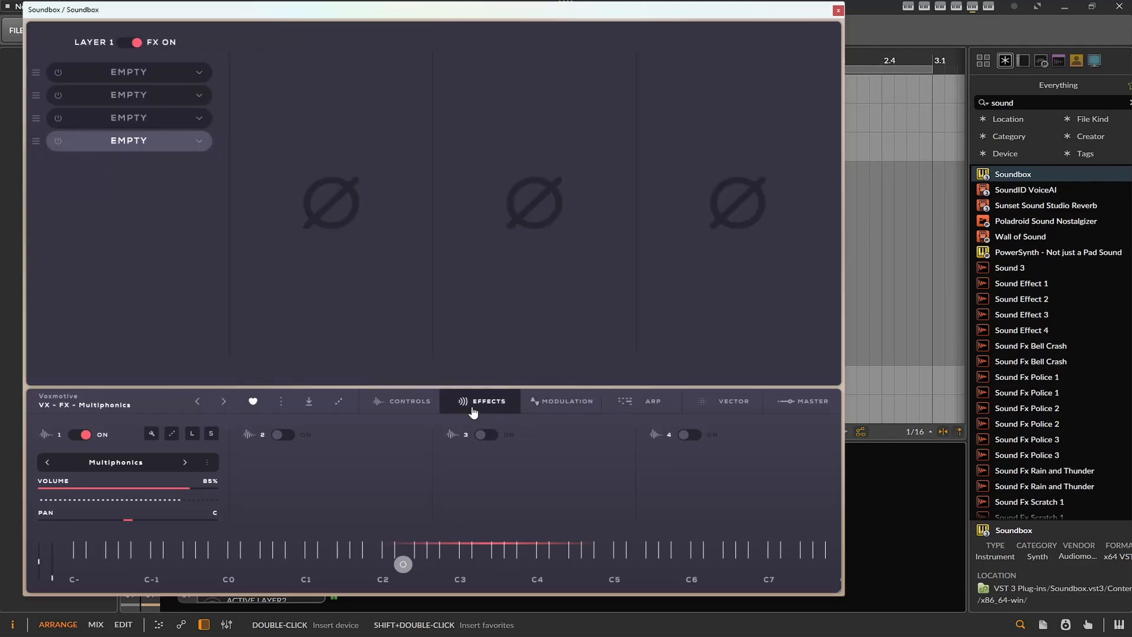
pyautogui.click(435, 411)
pyautogui.click(465, 411)
pyautogui.click(386, 405)
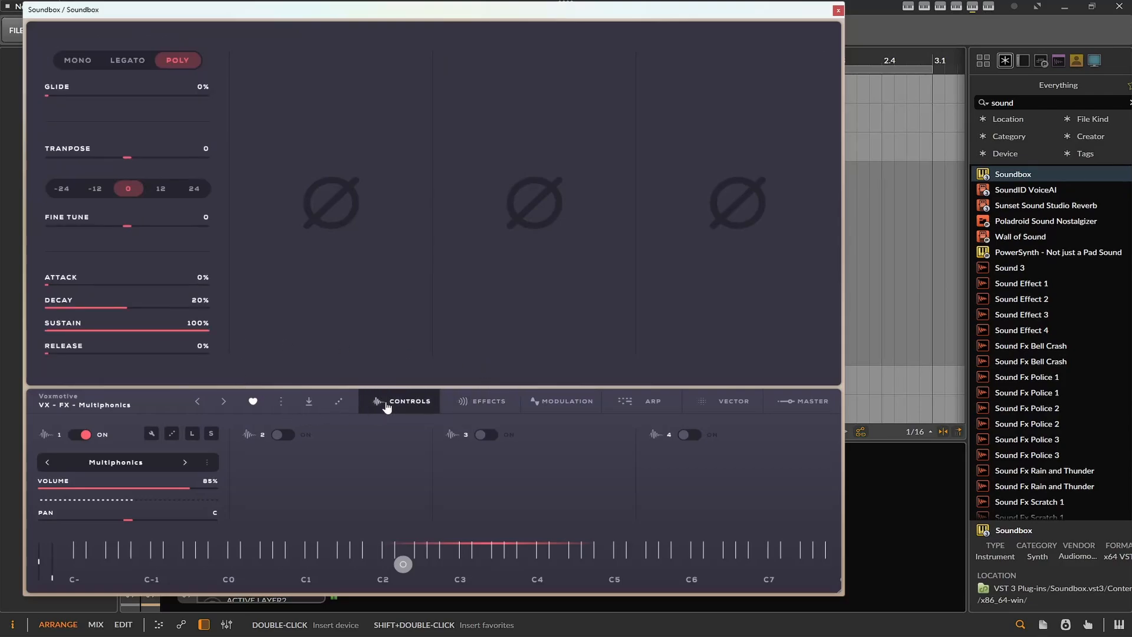
pyautogui.moveTo(101, 353); pyautogui.dragTo(158, 353)
# - Look through the Voxmotive preset list down to the vocal phrase presets and close the Soundbox window
pyautogui.click(126, 405)
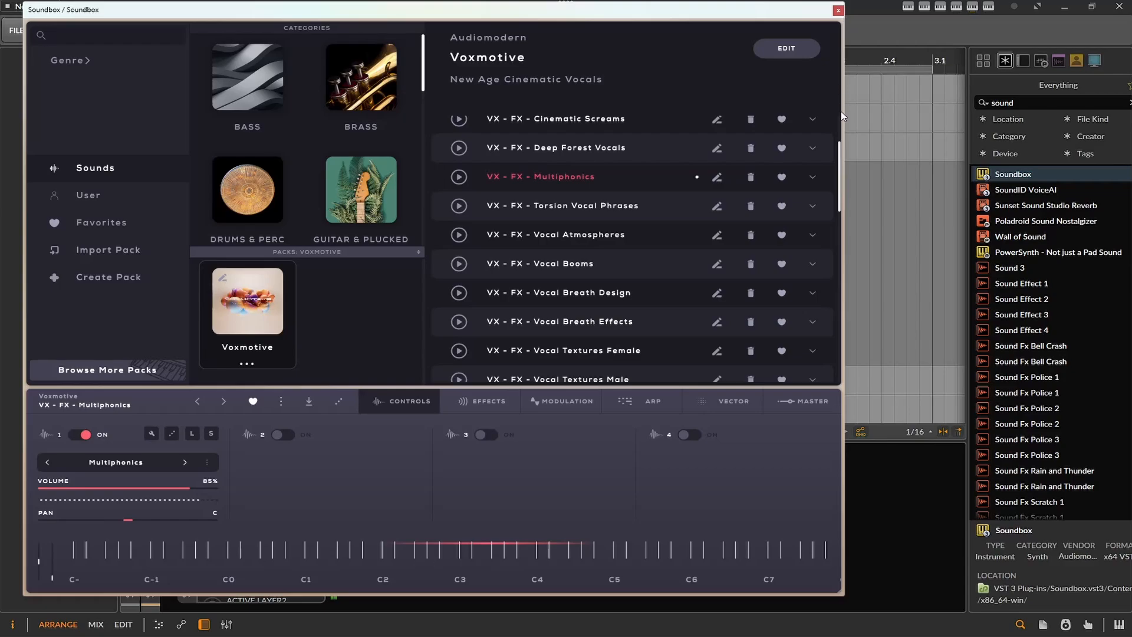
pyautogui.scroll(-5, 783, 229)
pyautogui.scroll(-1, 773, 213)
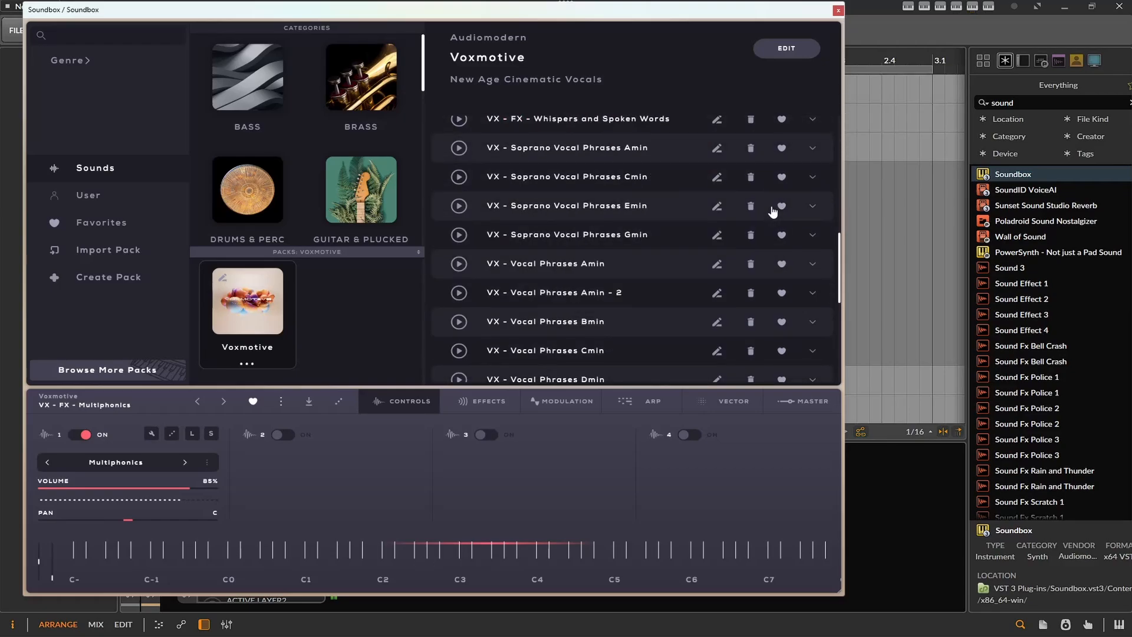
pyautogui.click(838, 10)
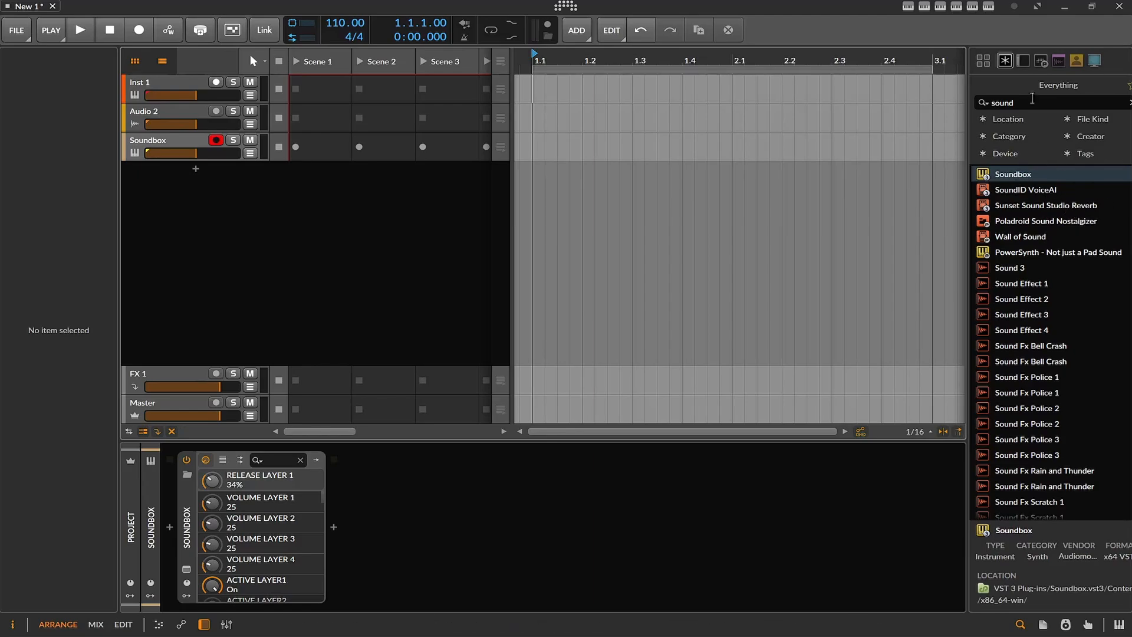
# - Search the device browser for "tran", add kHs Trance Gate after Soundbox in the device chain, and close its window
pyautogui.click(1031, 99)
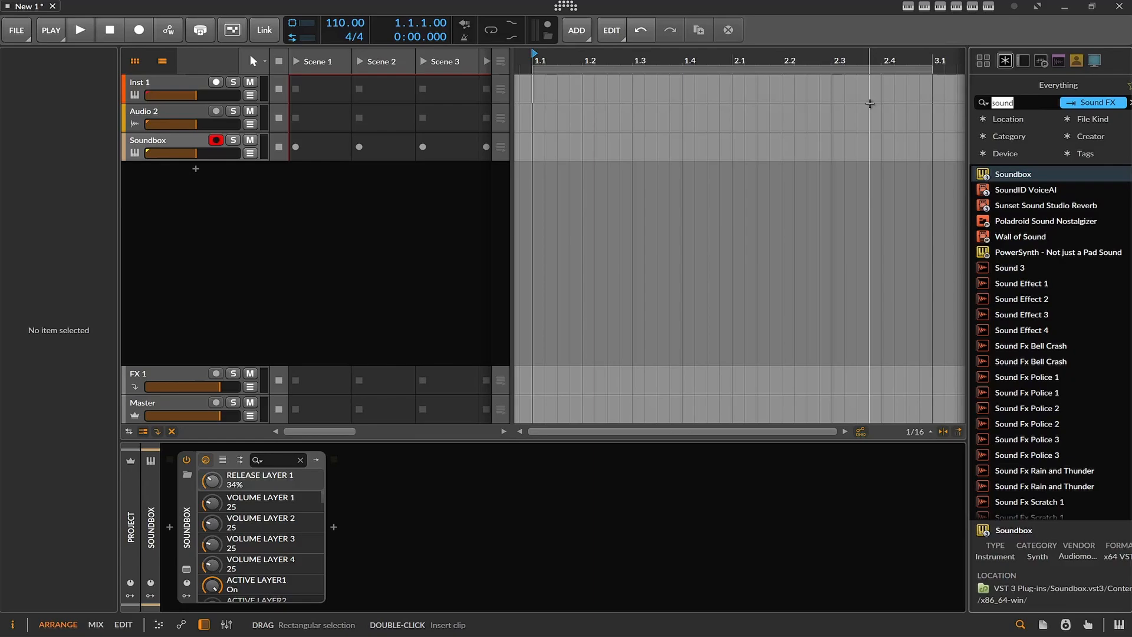
pyautogui.press('BackSpace')
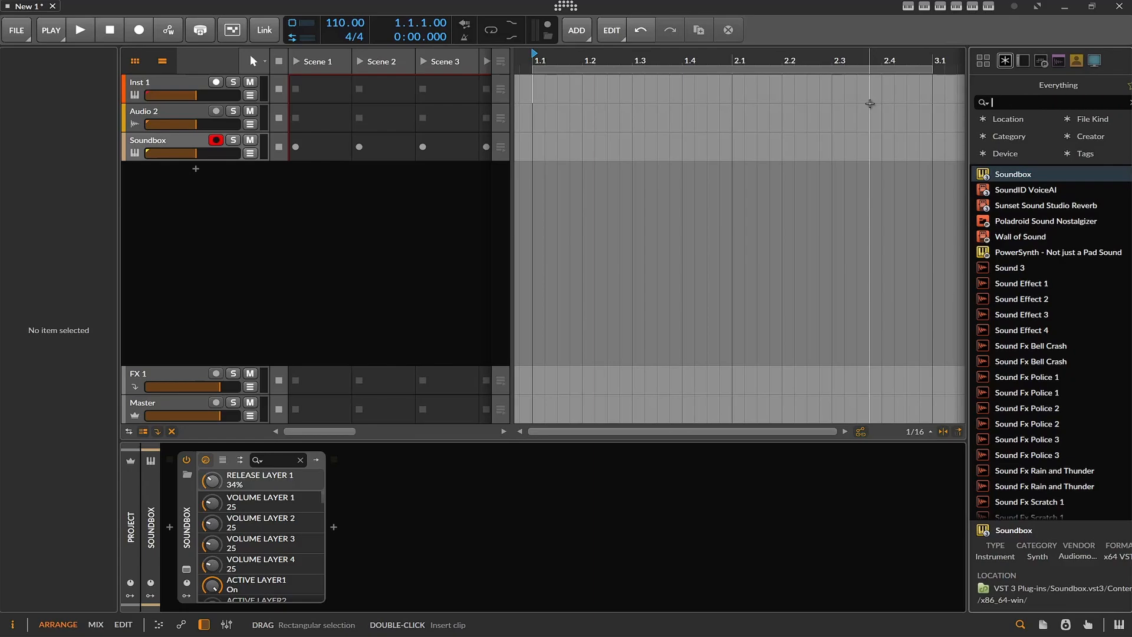
pyautogui.write('tr')
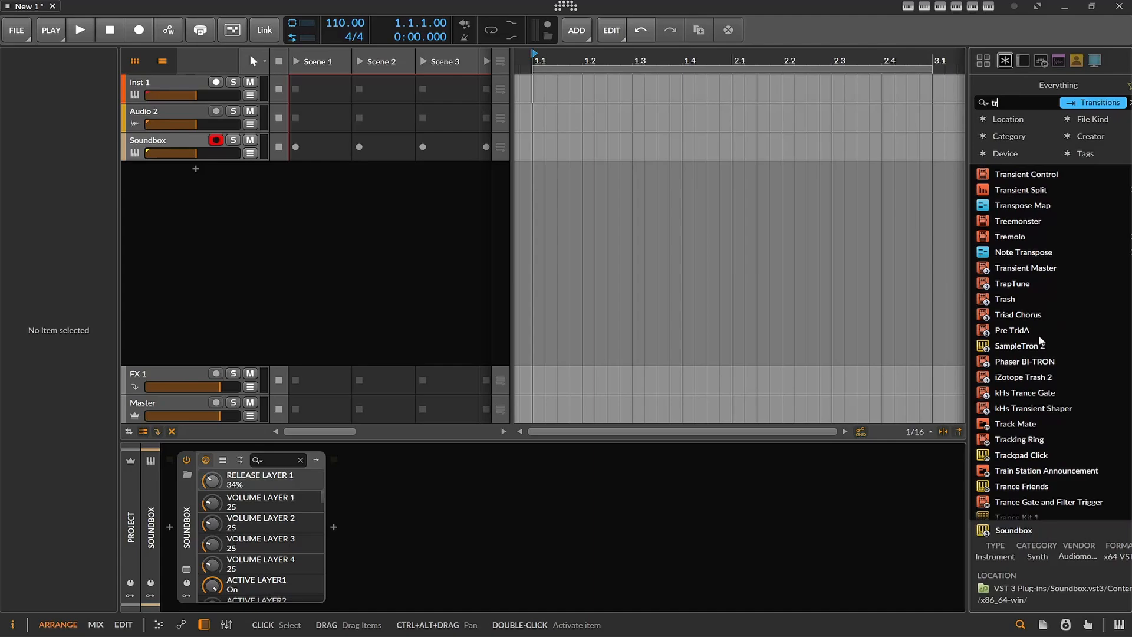
pyautogui.write('an')
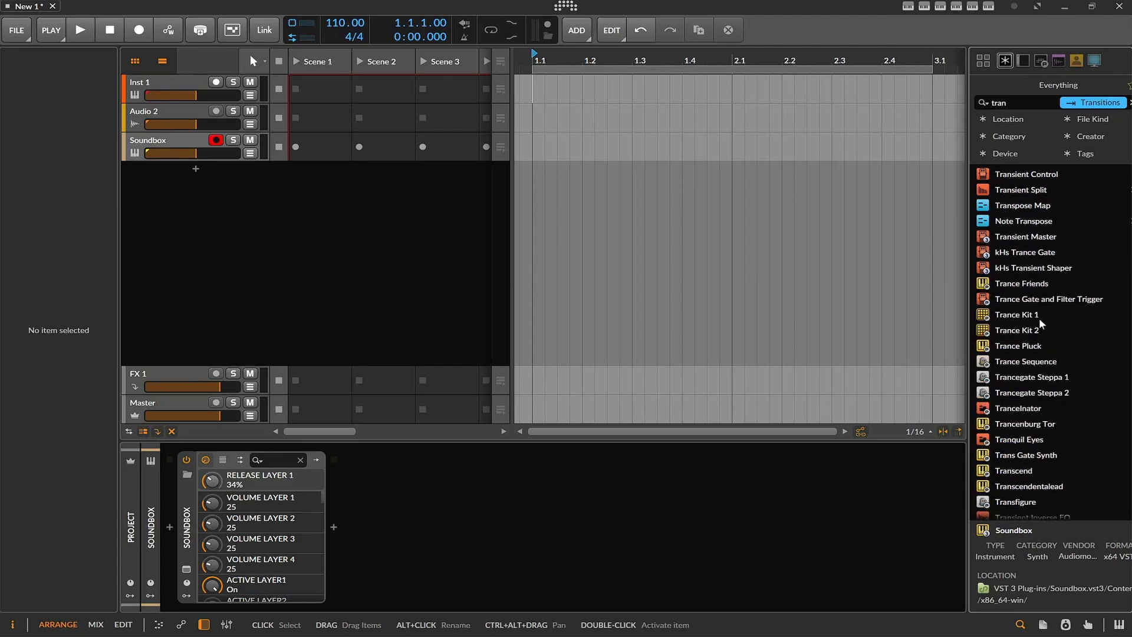
pyautogui.moveTo(1024, 252); pyautogui.dragTo(710, 515)
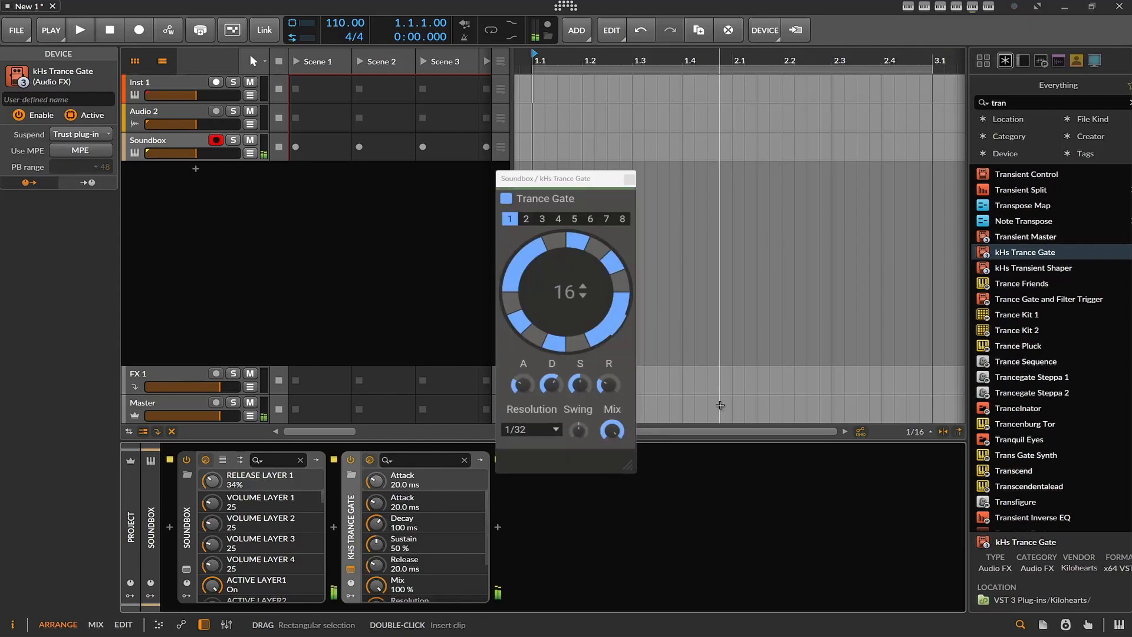
pyautogui.click(630, 179)
# - Browse the Samples library to a Function Loops psytrance pack and open its FL_CPS_KIT03_140BPM_Loops folder
pyautogui.click(1095, 61)
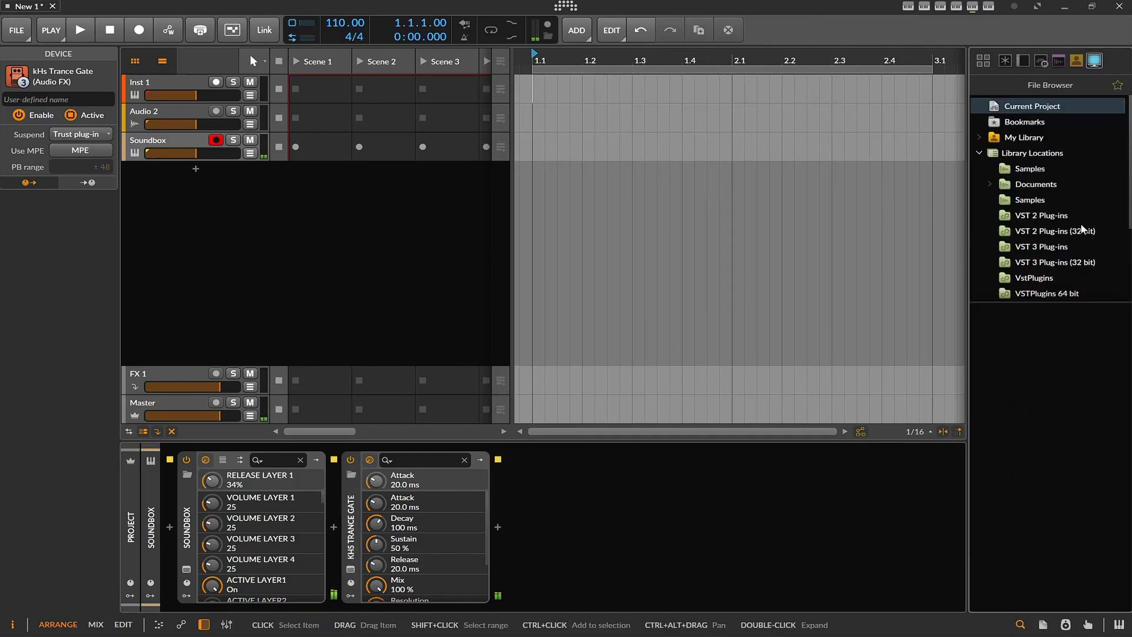
pyautogui.click(1047, 202)
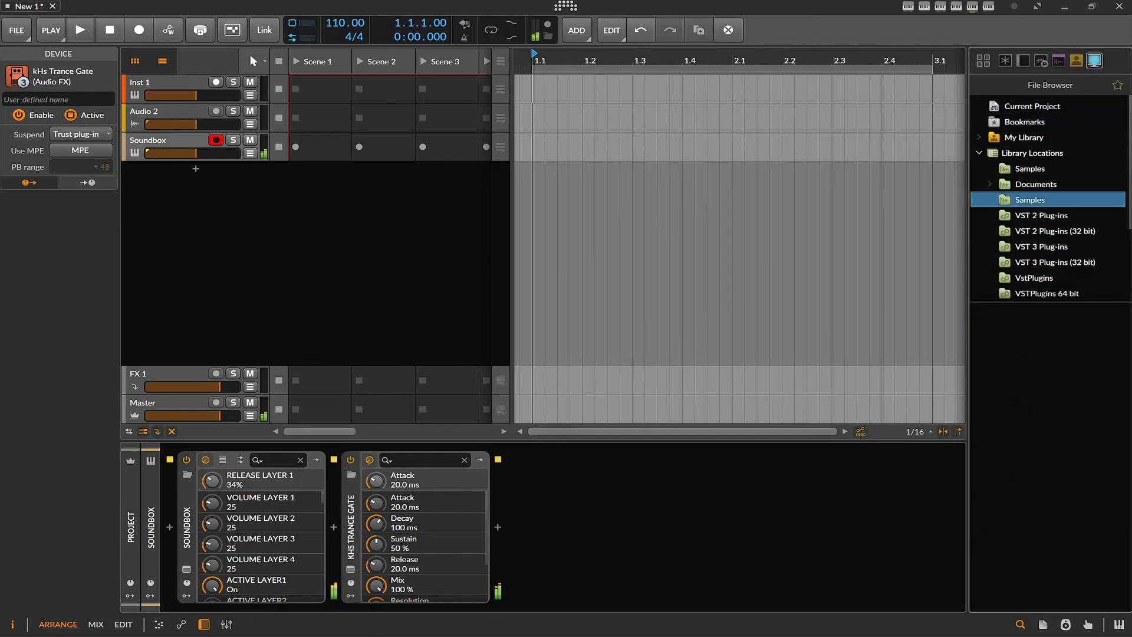
pyautogui.scroll(-2, 1123, 229)
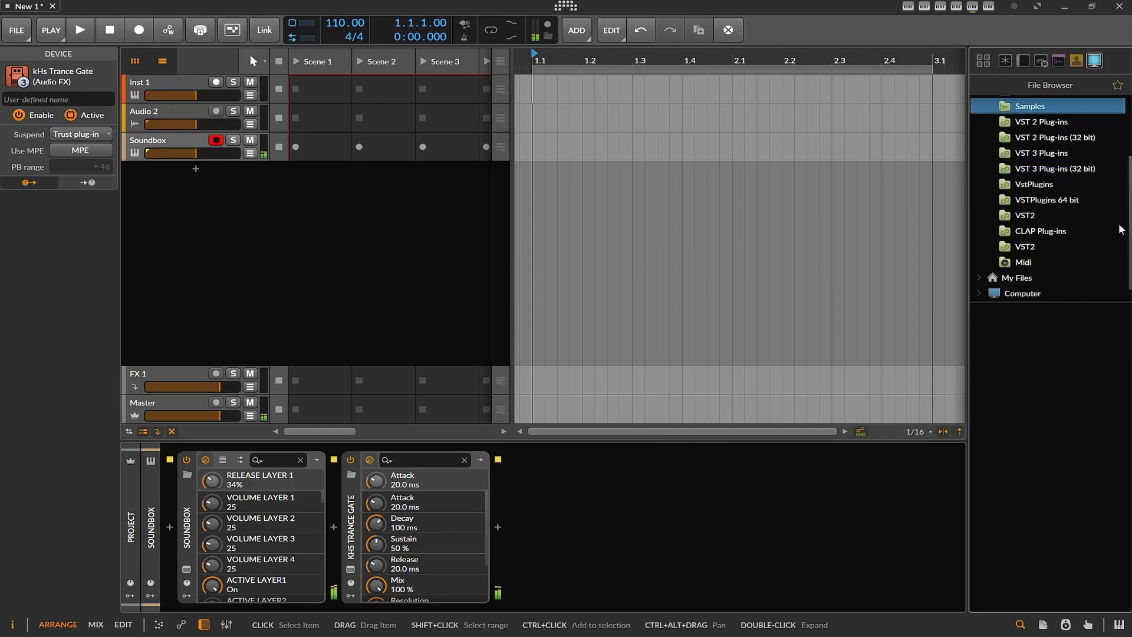
pyautogui.scroll(-20, 1067, 423)
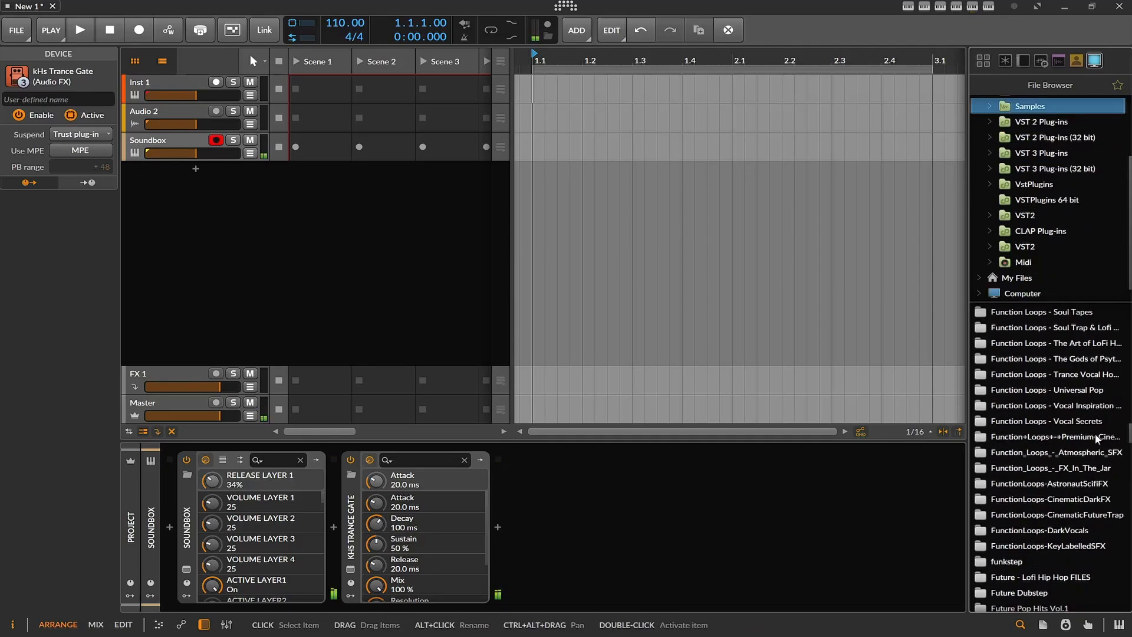
pyautogui.scroll(3, 1078, 377)
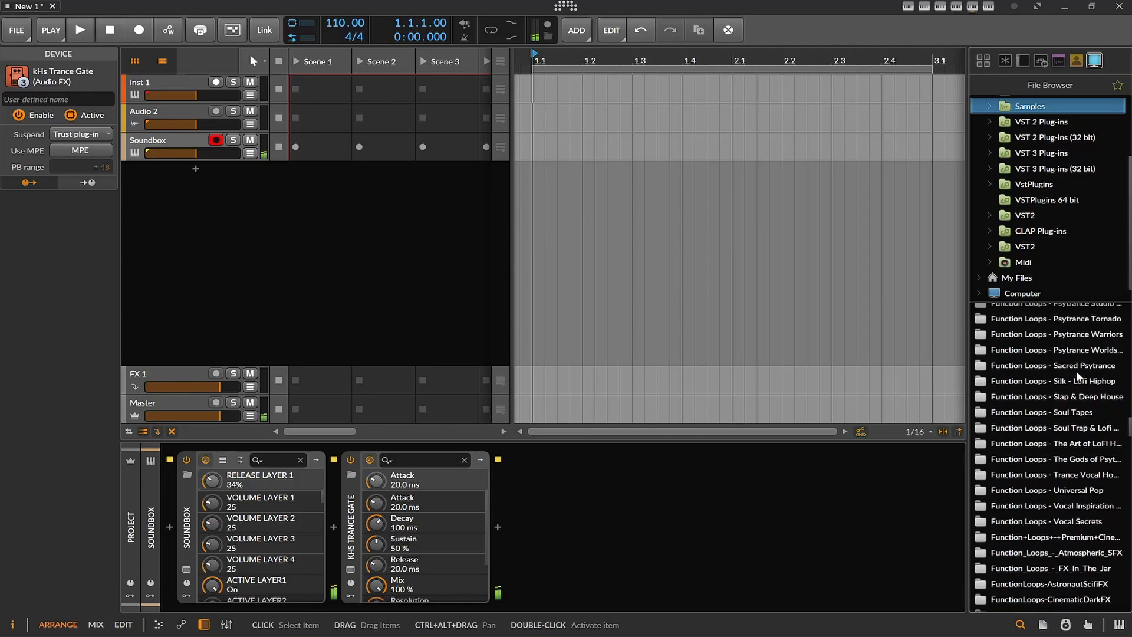
pyautogui.click(1074, 335)
pyautogui.doubleClick(1074, 343)
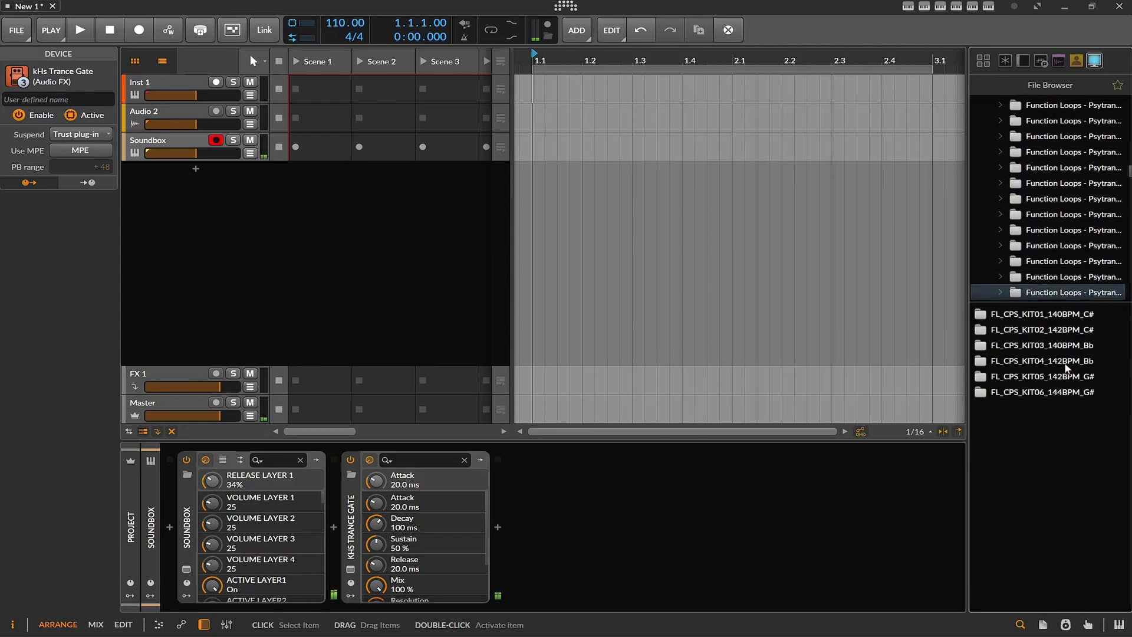
pyautogui.doubleClick(1058, 348)
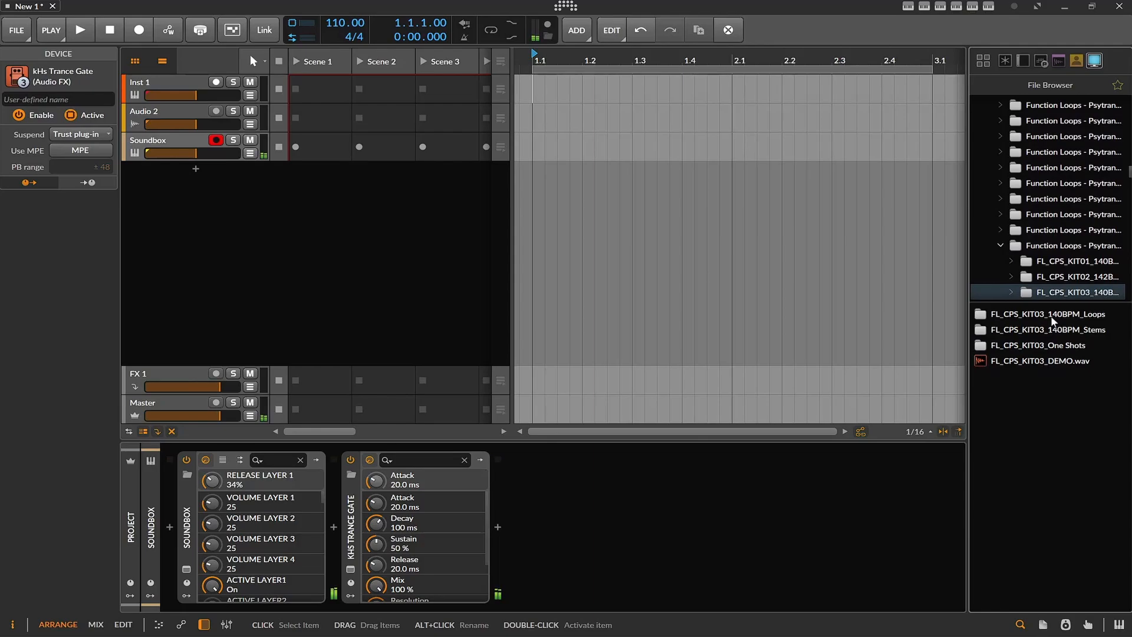
pyautogui.click(1053, 318)
pyautogui.doubleClick(1053, 319)
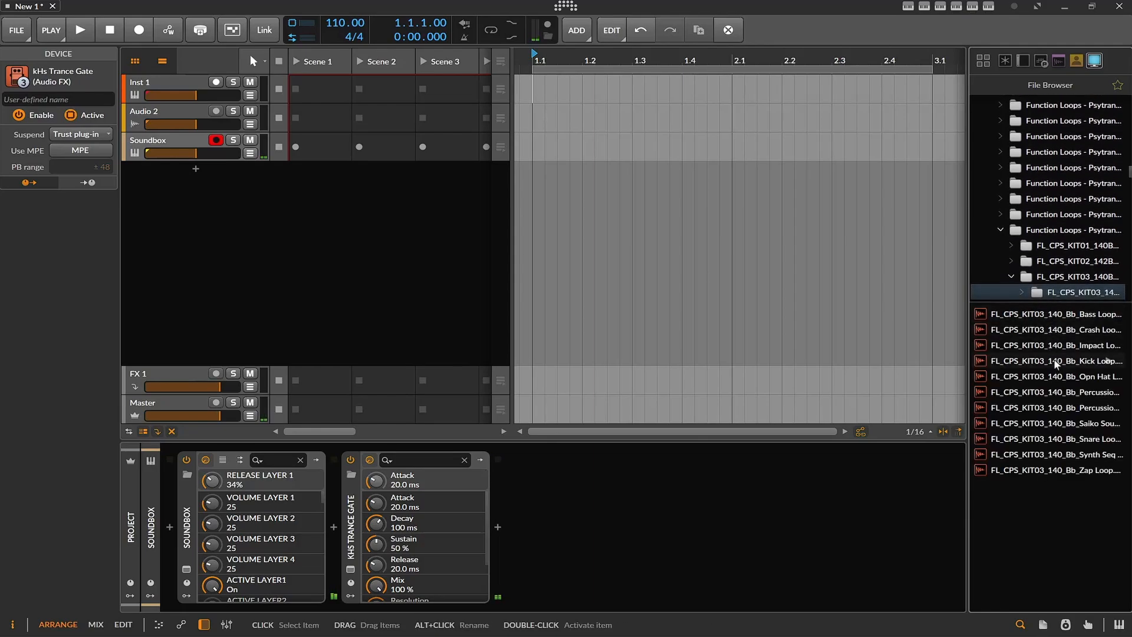
# - Set the project tempo to 140 BPM and place FL_CPS_KIT03_140_Bb_Kick Loop on a new track at bar 1
pyautogui.click(1056, 361)
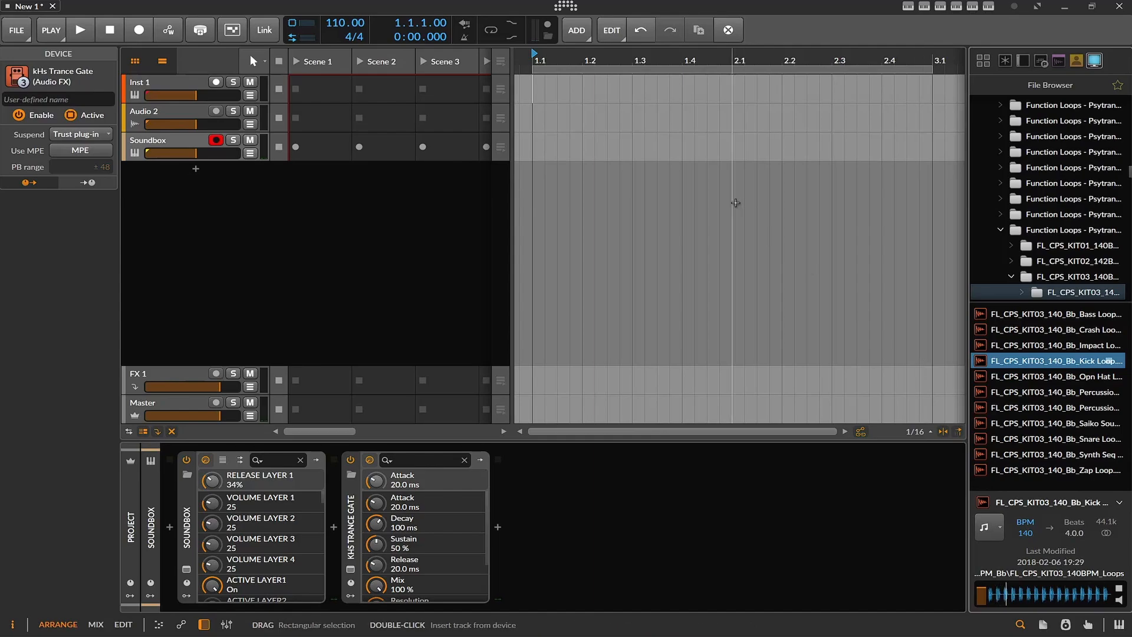
pyautogui.moveTo(342, 25); pyautogui.dragTo(341, 5)
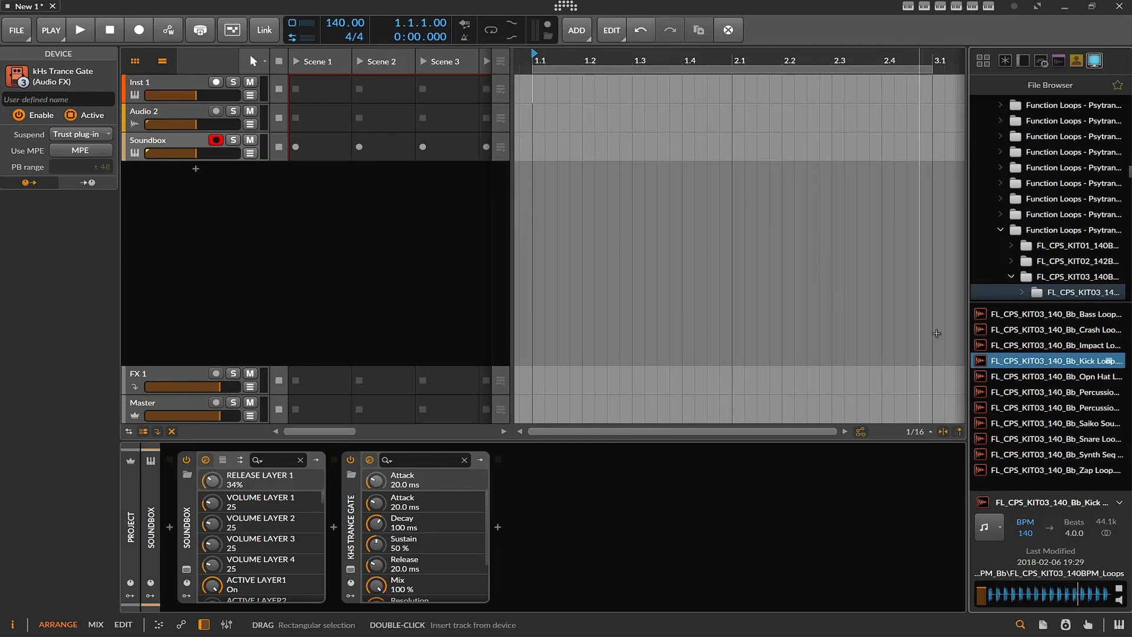
pyautogui.moveTo(1055, 360); pyautogui.dragTo(543, 190)
# - Play back the kick loop and extend the arranger loop region to four bars
pyautogui.click(80, 31)
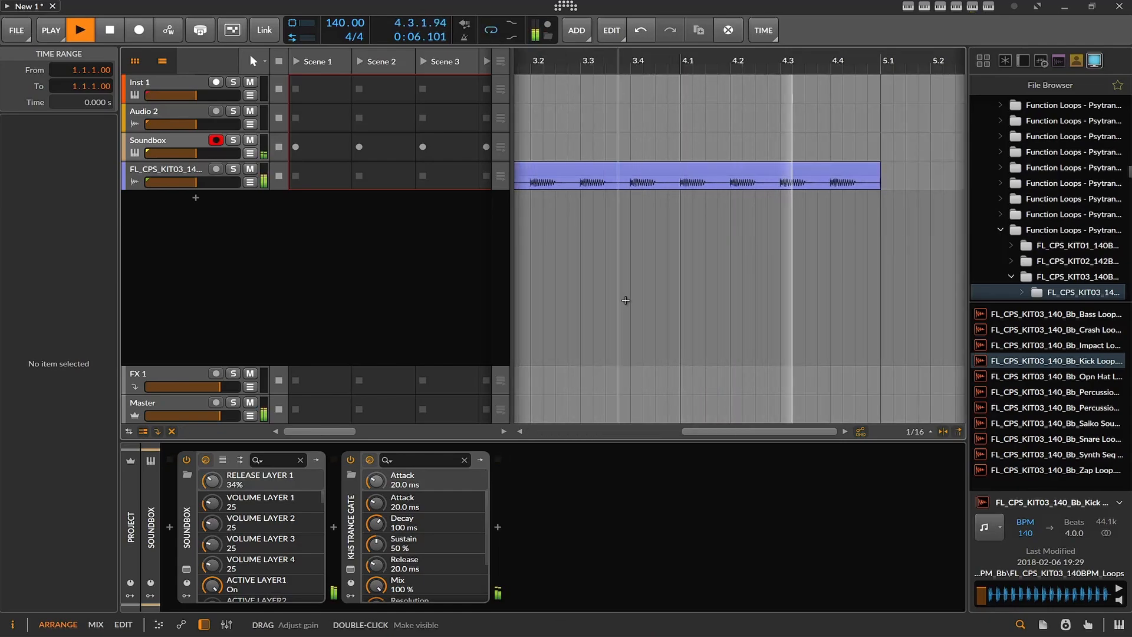
pyautogui.moveTo(709, 431); pyautogui.dragTo(601, 431)
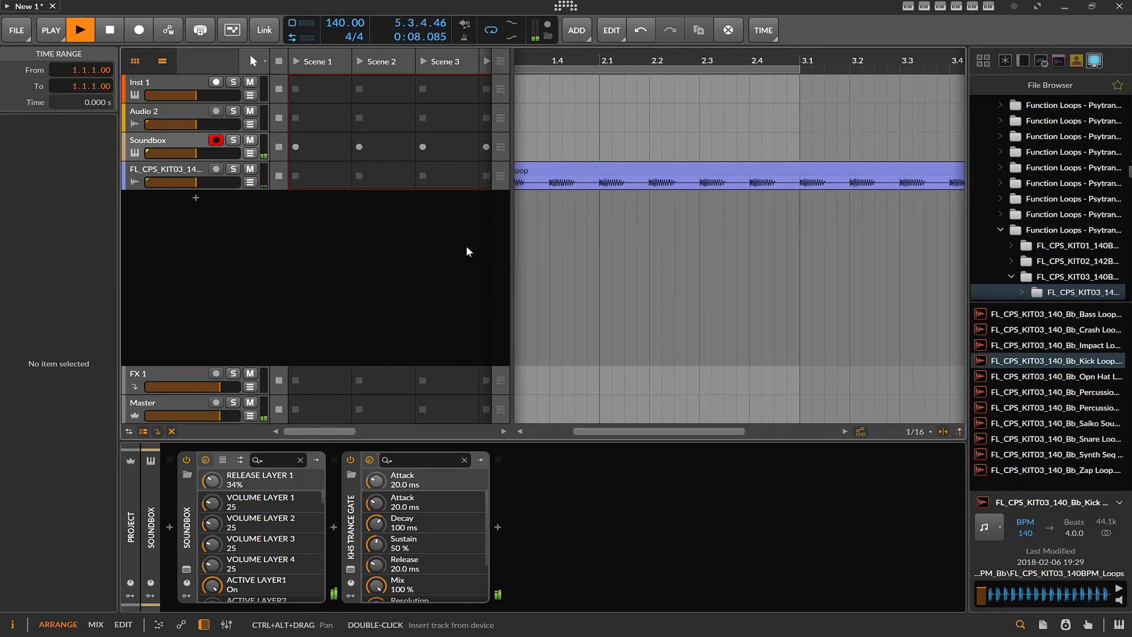
pyautogui.click(81, 32)
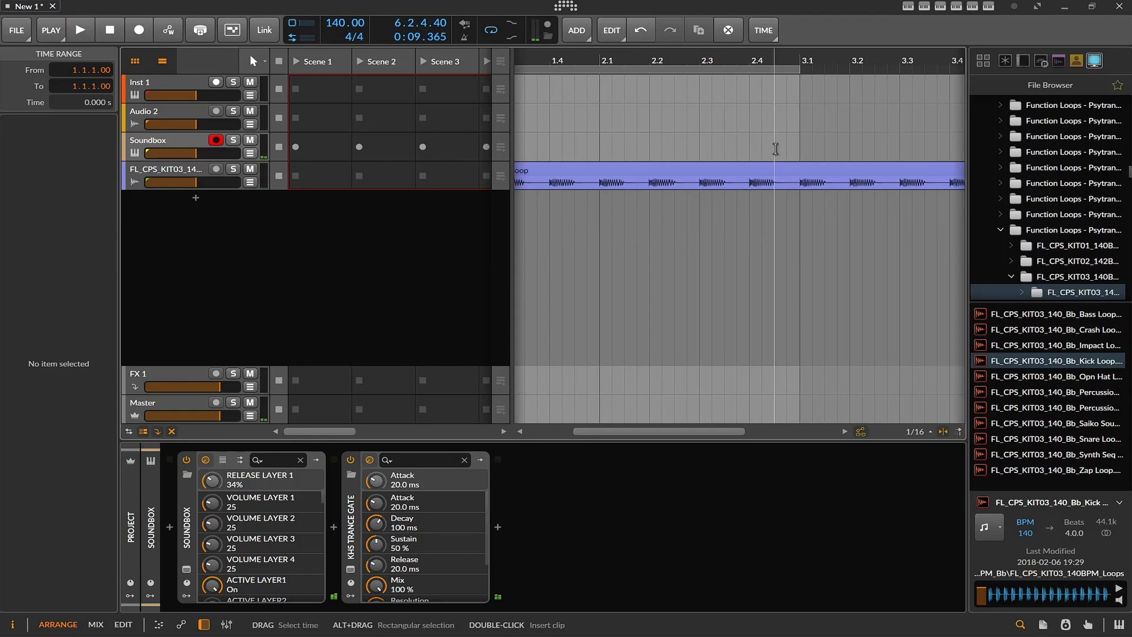
pyautogui.click(797, 71)
pyautogui.moveTo(796, 71); pyautogui.dragTo(923, 88)
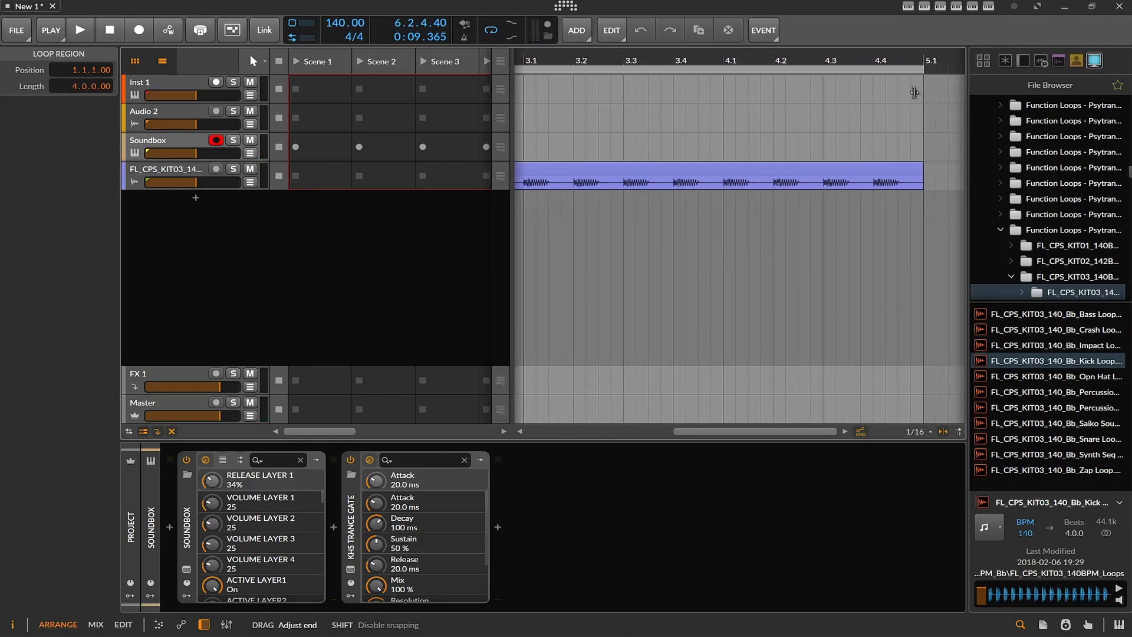
# - Audition the kit's crash and bass loops, add the Bass Loop on a new track at bar 1, and play the arrangement
pyautogui.click(1047, 329)
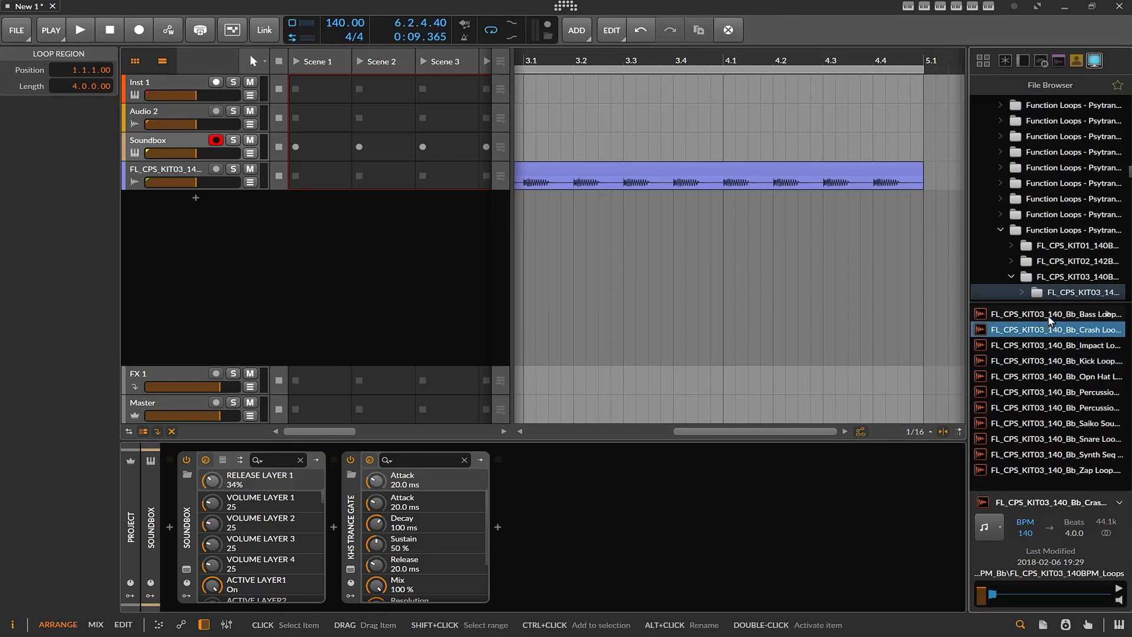
pyautogui.click(1048, 316)
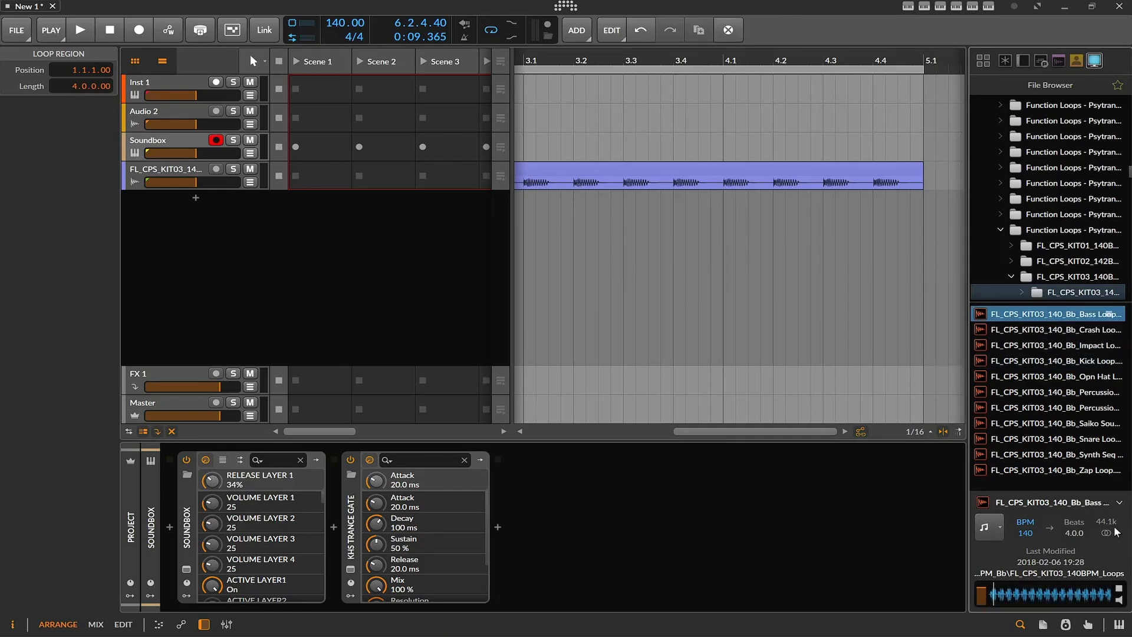
pyautogui.moveTo(1048, 318); pyautogui.dragTo(517, 229)
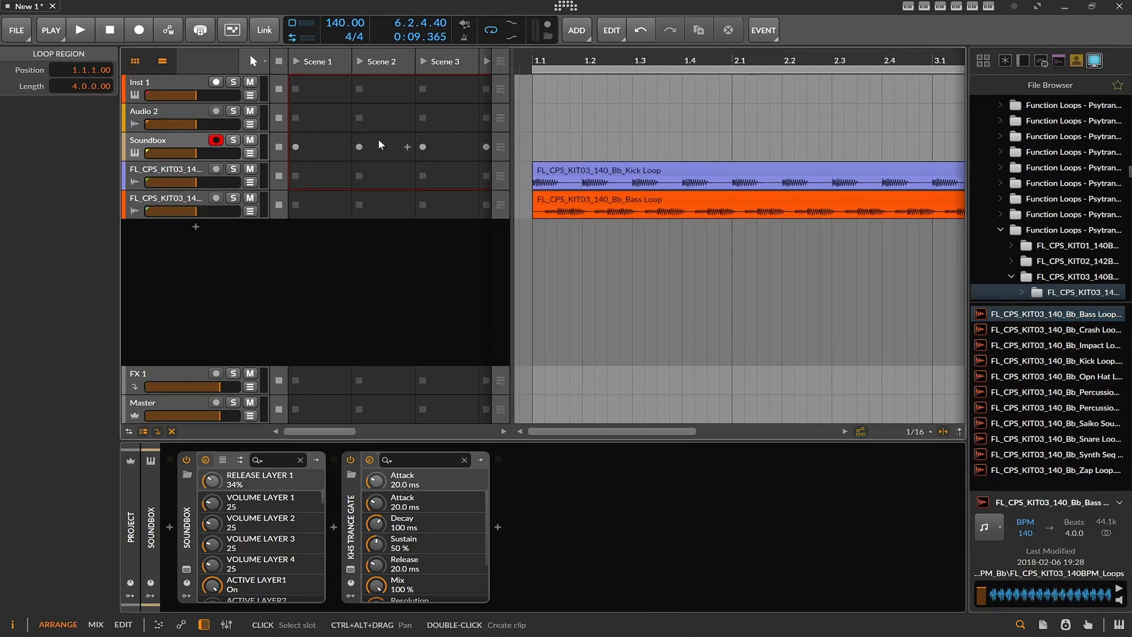
pyautogui.click(86, 29)
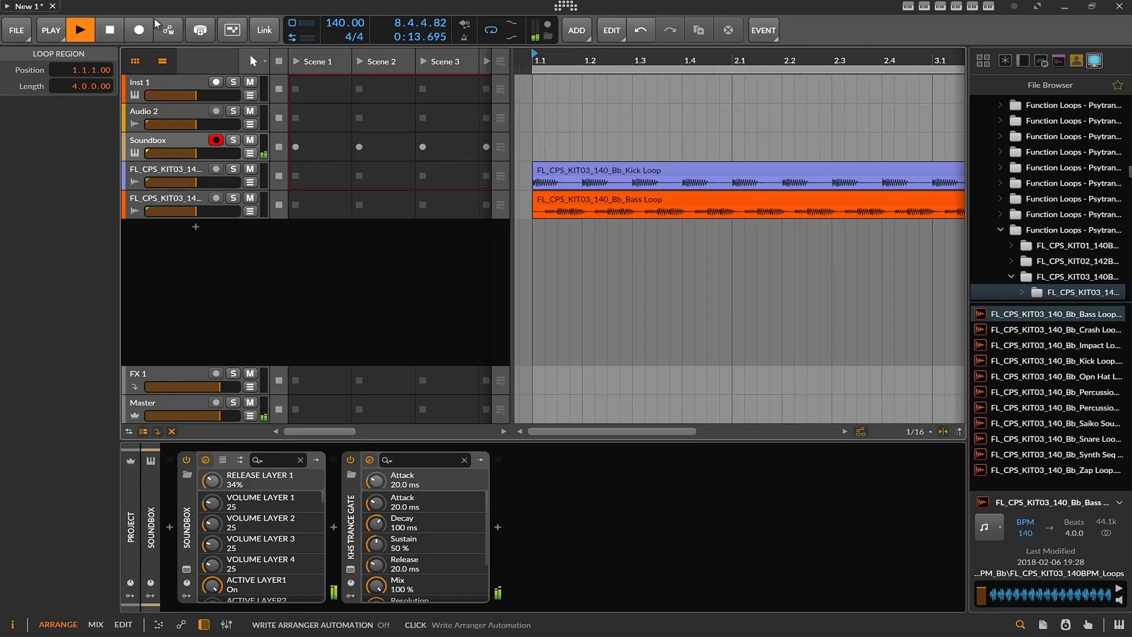
pyautogui.click(86, 31)
pyautogui.click(86, 31)
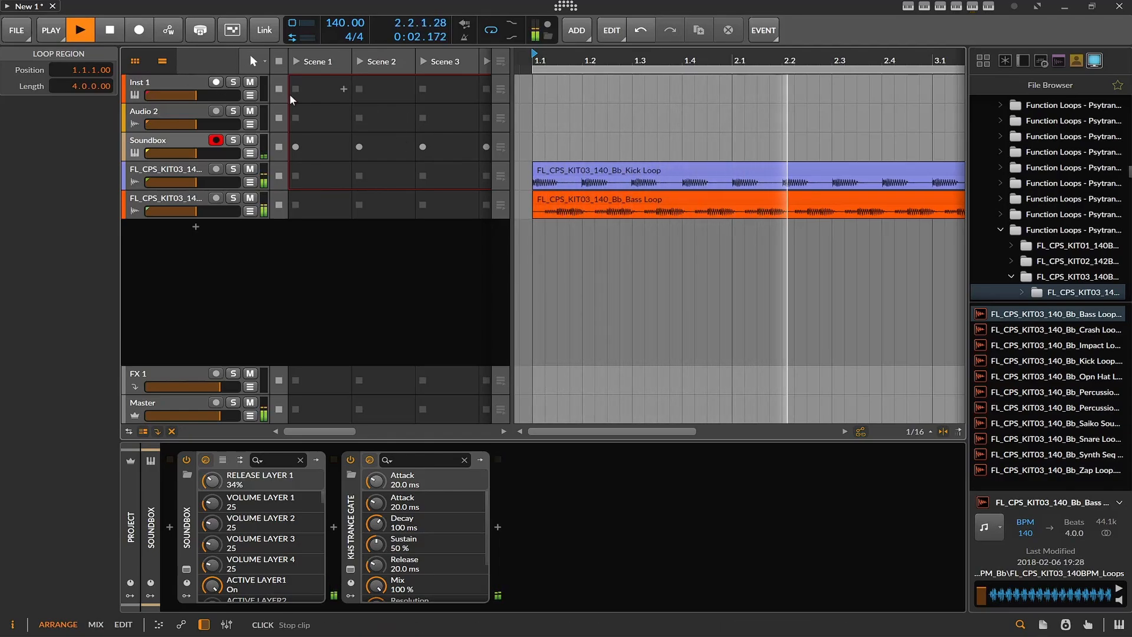
# - Add the Opn Hat Loop and Percussion B Loop on new tracks at bar 1 and mute both tracks
pyautogui.moveTo(1005, 375); pyautogui.dragTo(535, 252)
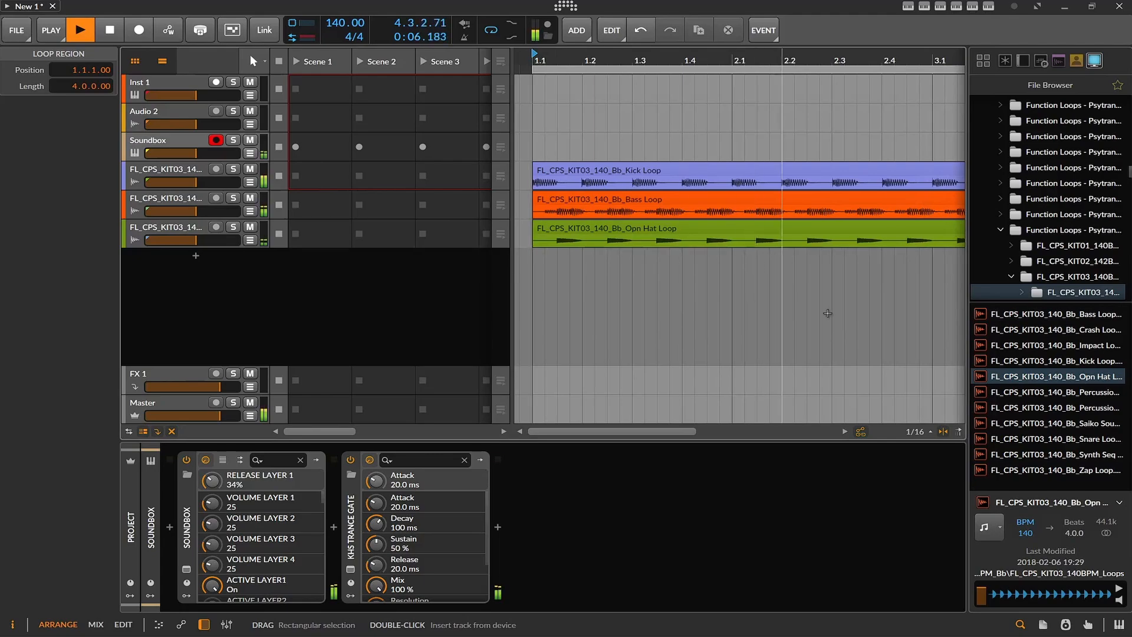
pyautogui.moveTo(1087, 406); pyautogui.dragTo(536, 304)
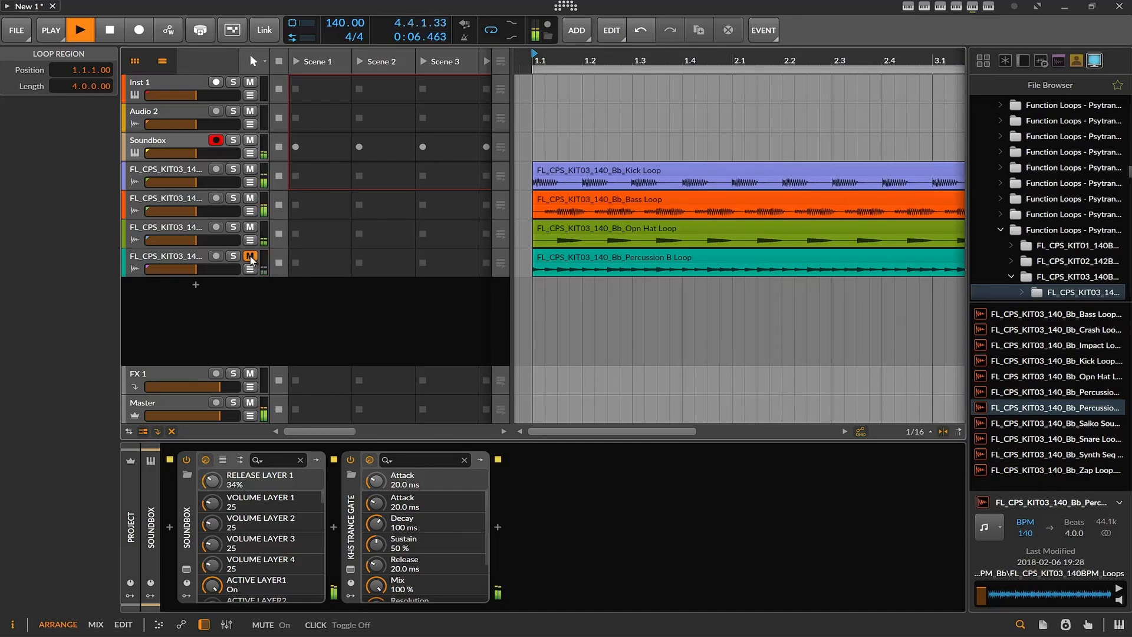
pyautogui.click(250, 227)
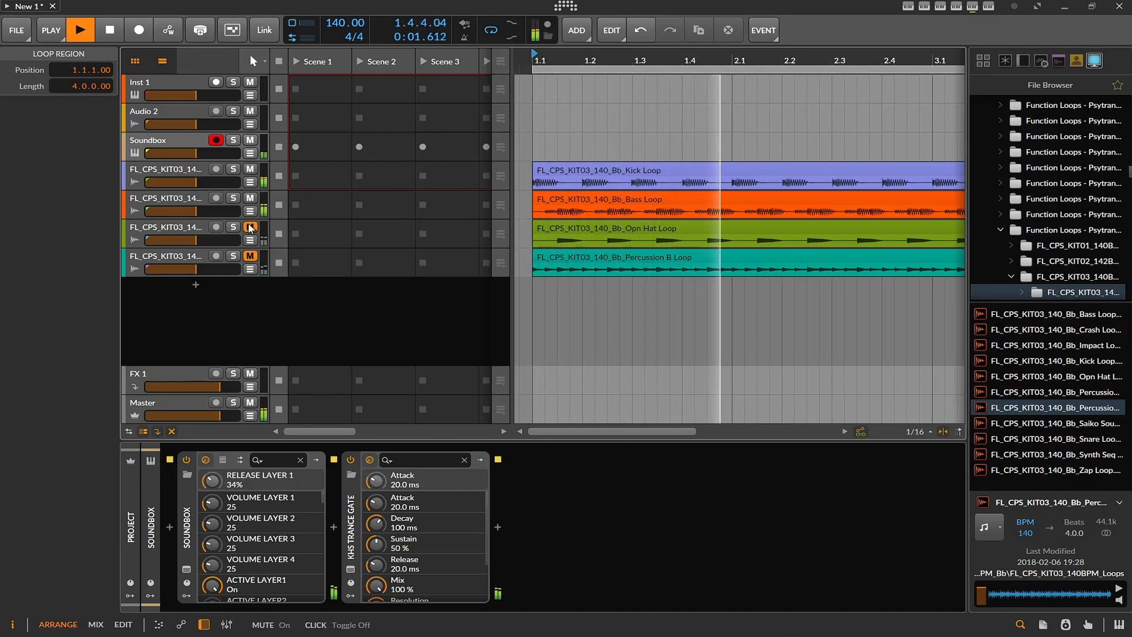
pyautogui.click(250, 198)
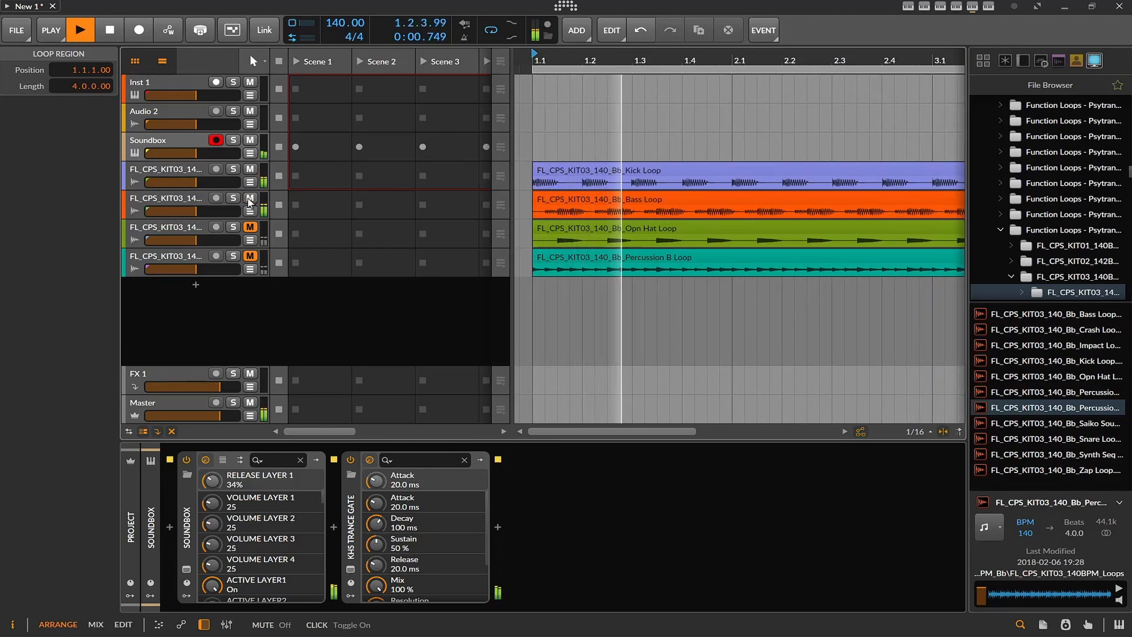
pyautogui.click(250, 198)
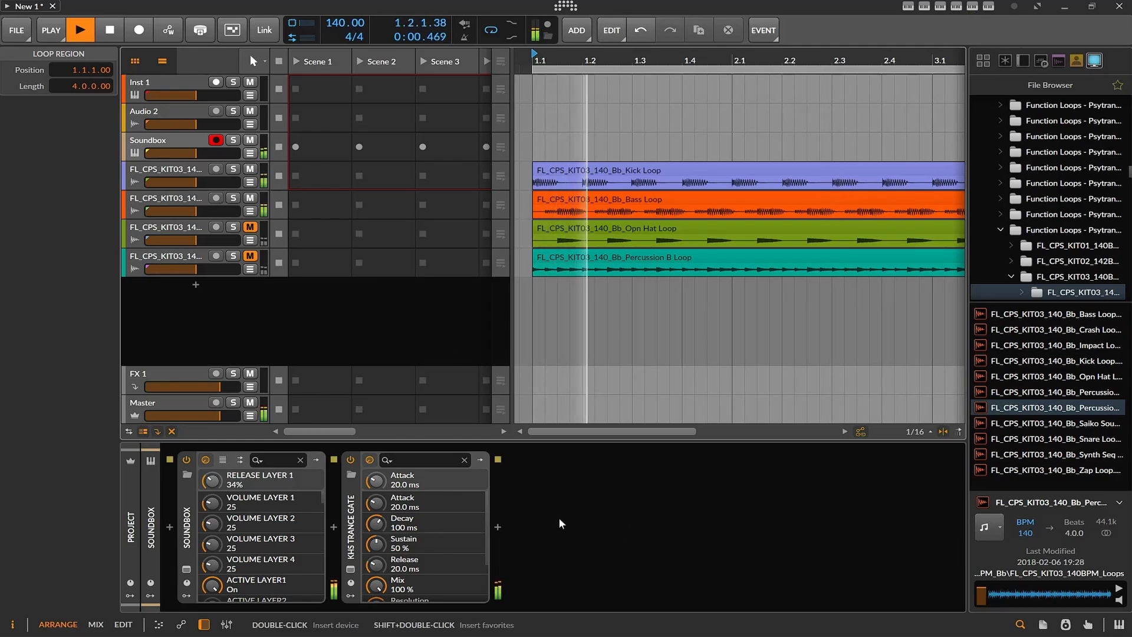
# - Reopen Soundbox and try the VX - FX - Torsion Vocal Phrases preset, followed by VX - FX - Deep Forest Vocals
pyautogui.click(186, 569)
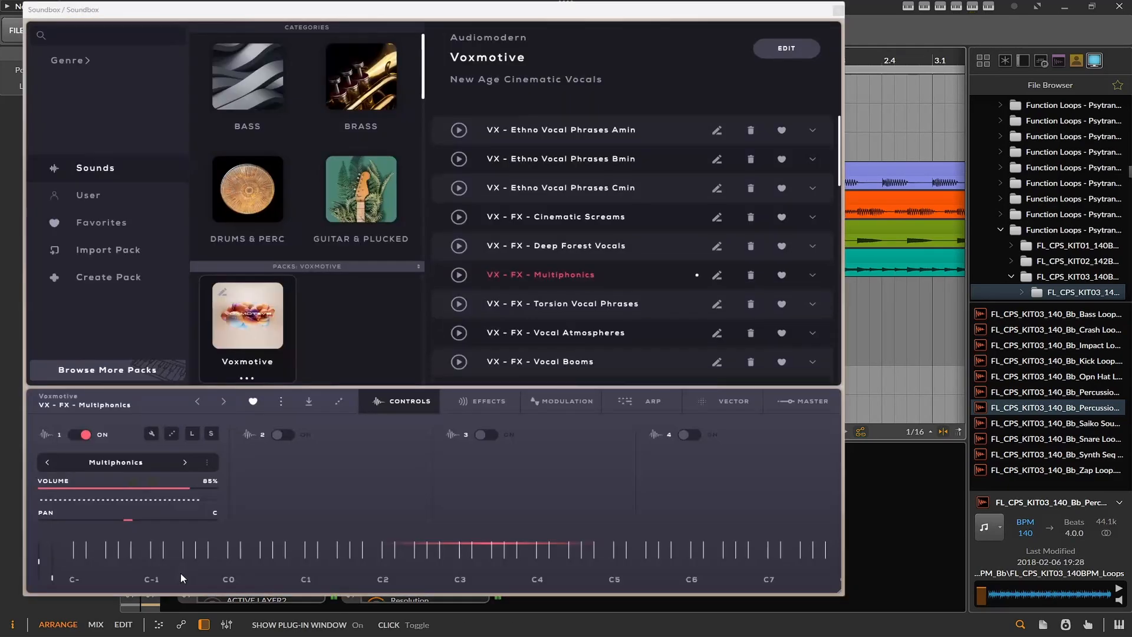
pyautogui.click(535, 302)
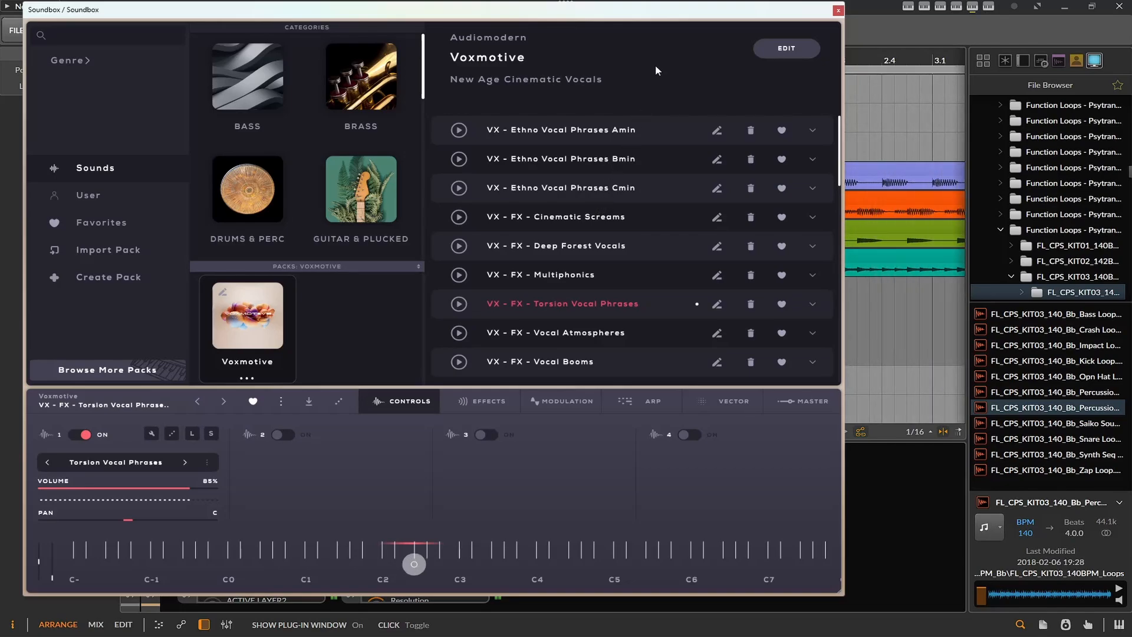
pyautogui.click(580, 249)
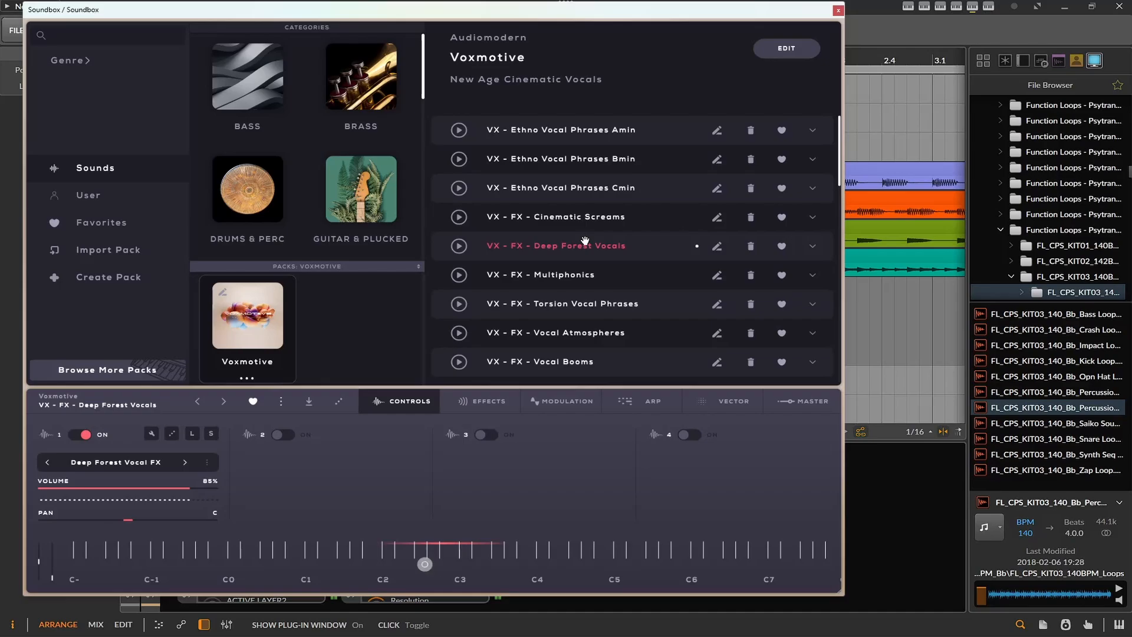
# - Move Soundbox clear of the track list and unmute the Opn Hat Loop and Percussion B Loop tracks during playback
pyautogui.click(858, 33)
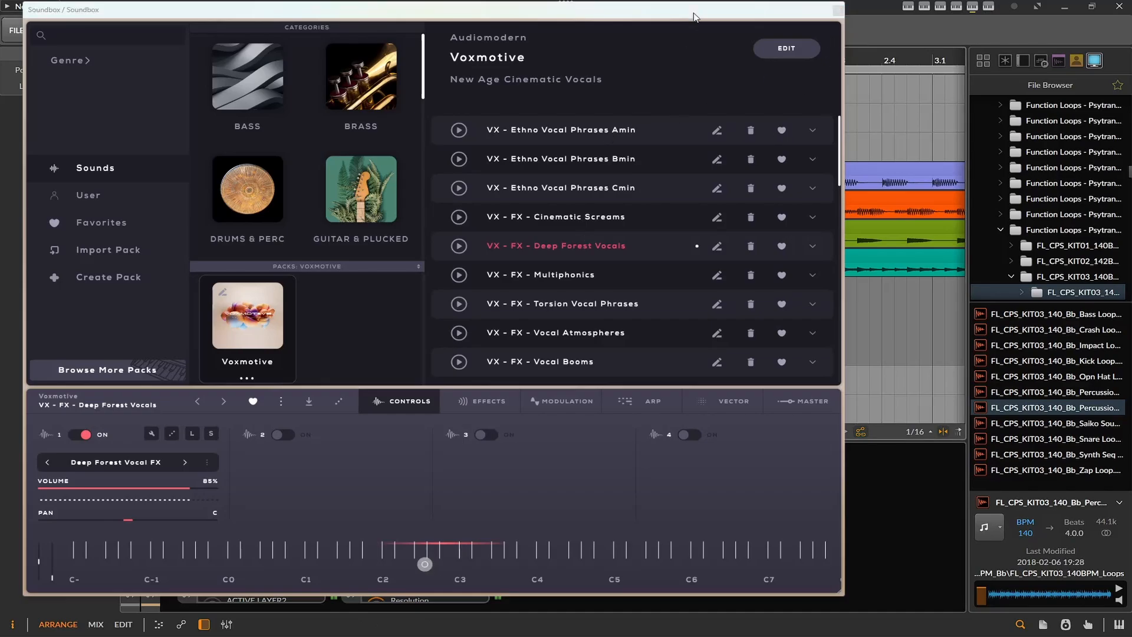
pyautogui.moveTo(693, 16); pyautogui.dragTo(981, 155)
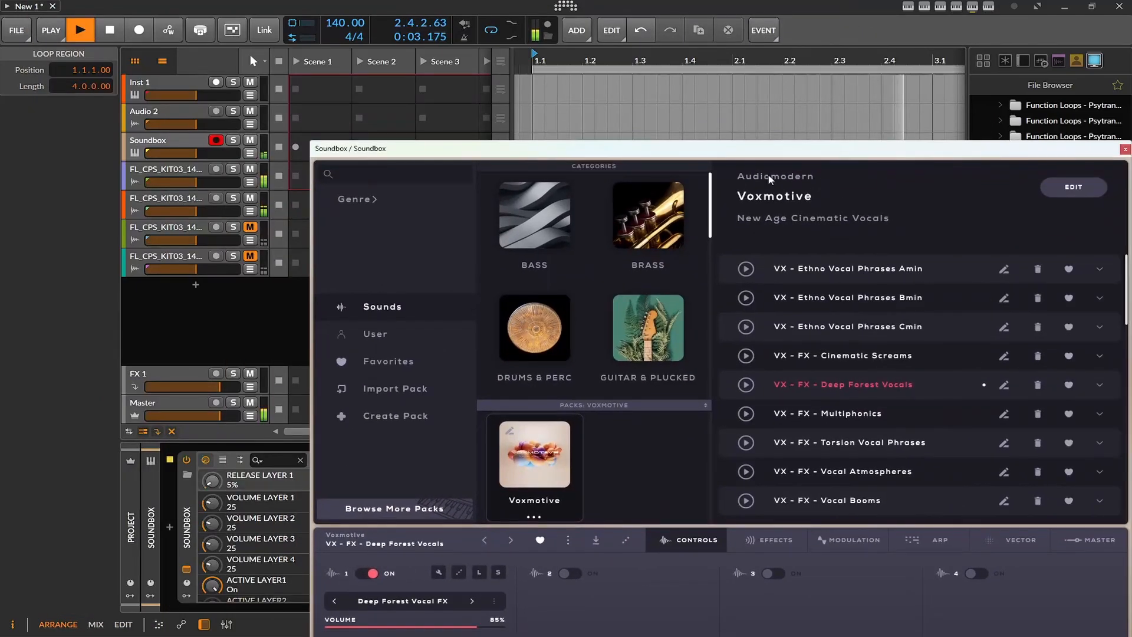
pyautogui.click(250, 227)
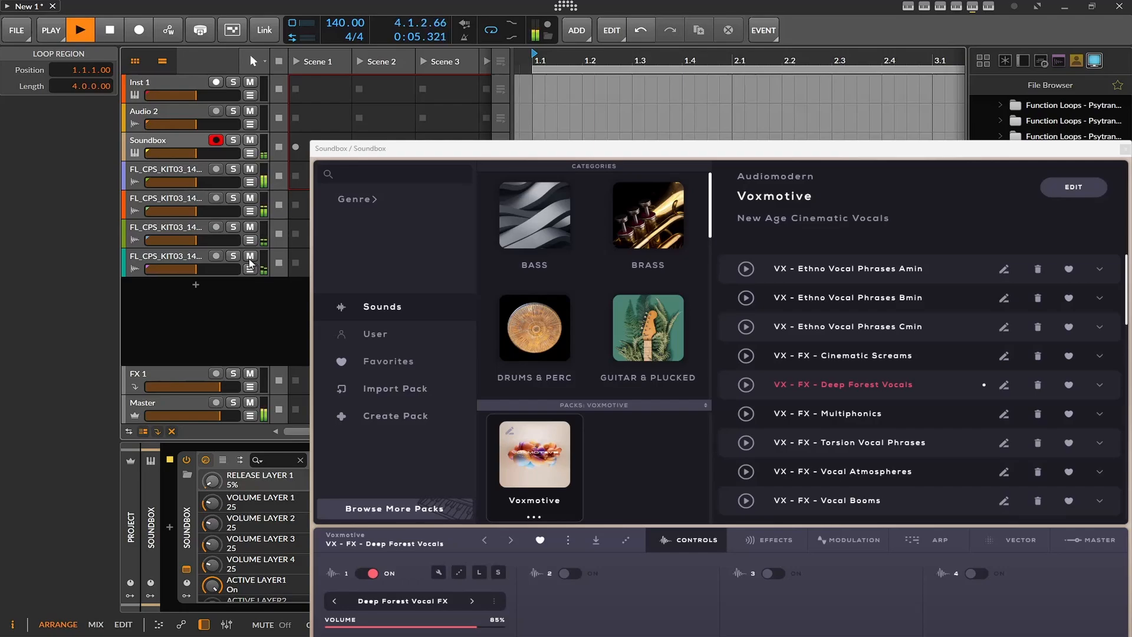
pyautogui.click(250, 259)
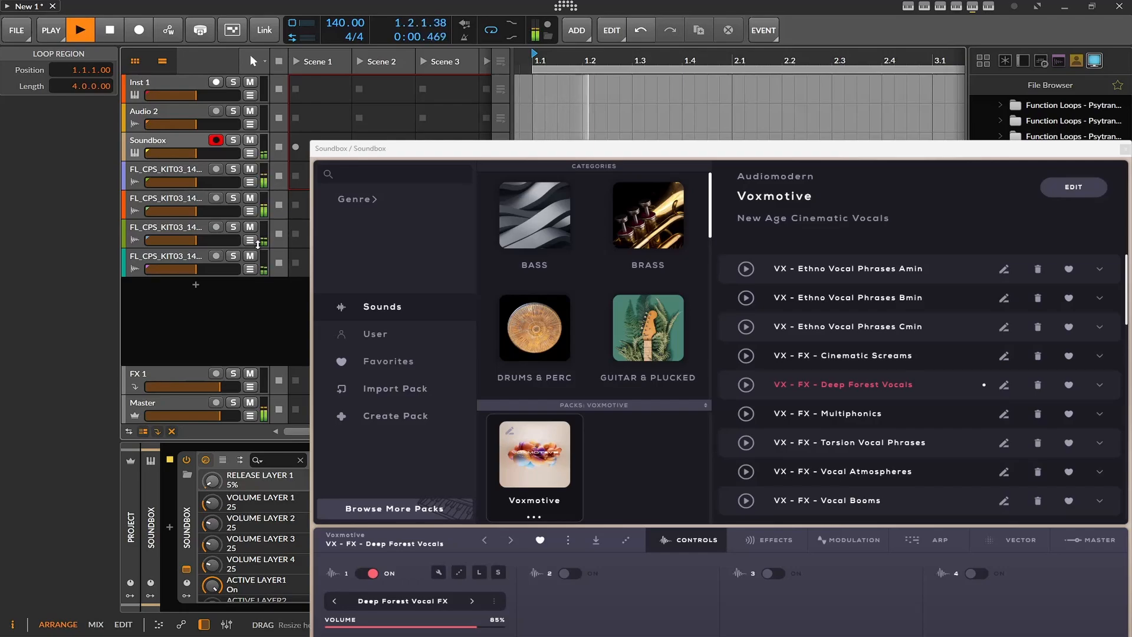
pyautogui.click(250, 198)
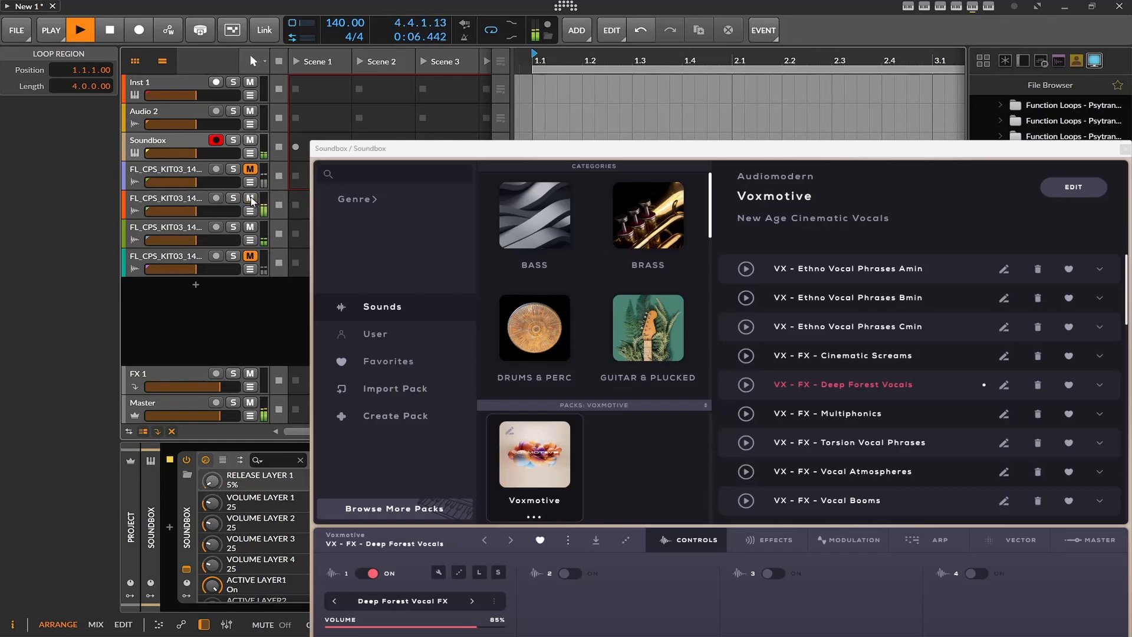
pyautogui.click(250, 259)
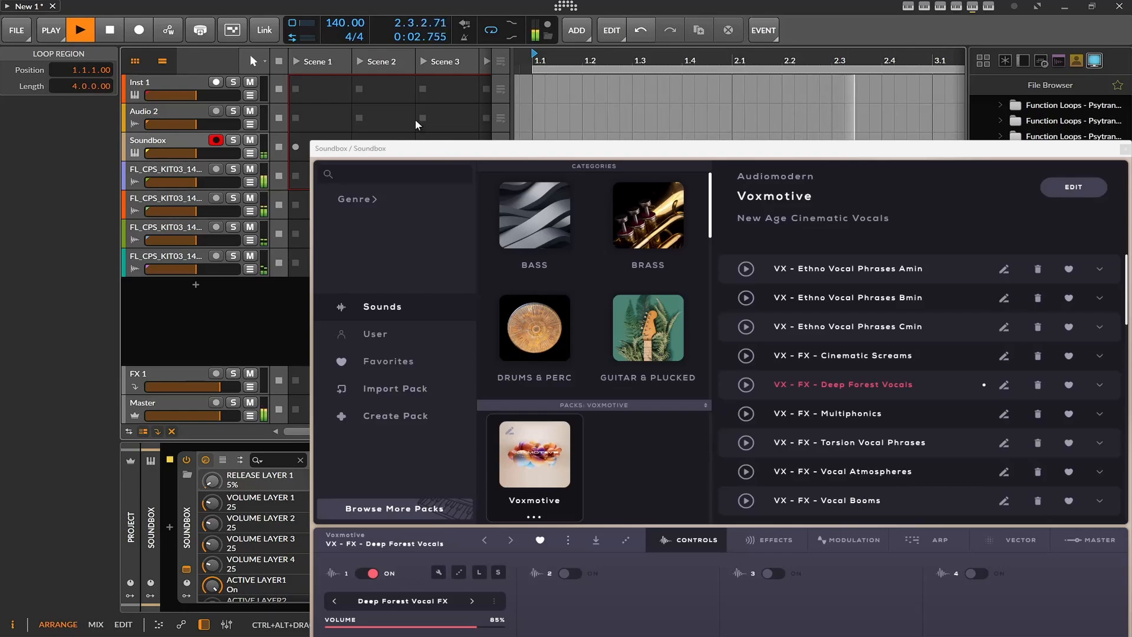
# - Bring Soundbox back into view and try the VX - FX - Vocal Breath Effects and VX - FX - Vocal Breath Design presets
pyautogui.moveTo(629, 147); pyautogui.dragTo(493, 46)
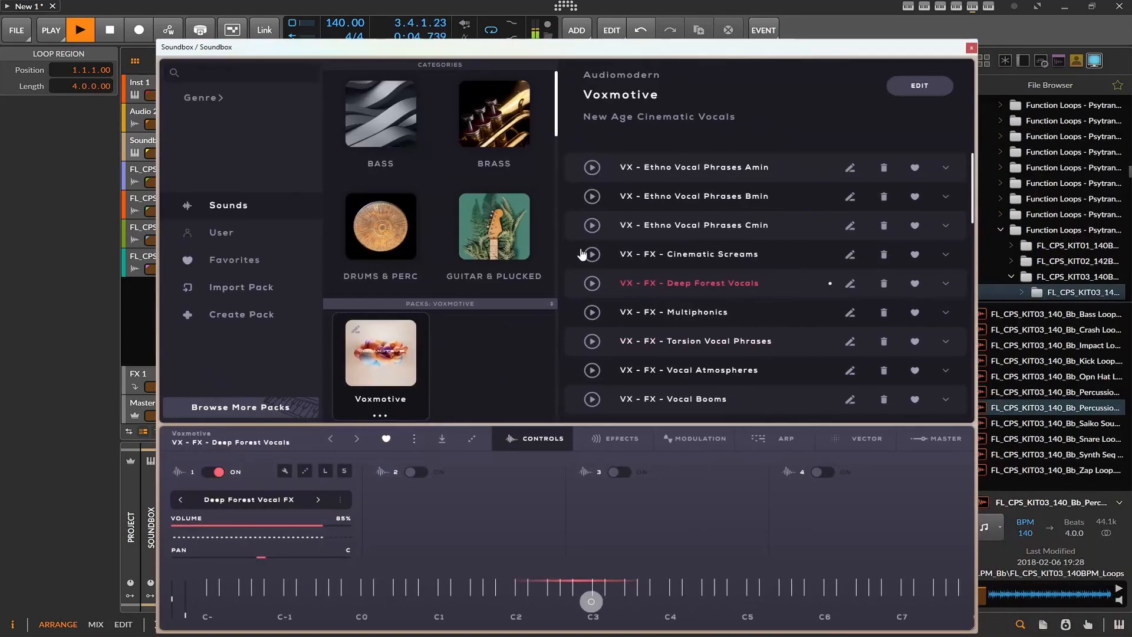
pyautogui.scroll(-4, 638, 271)
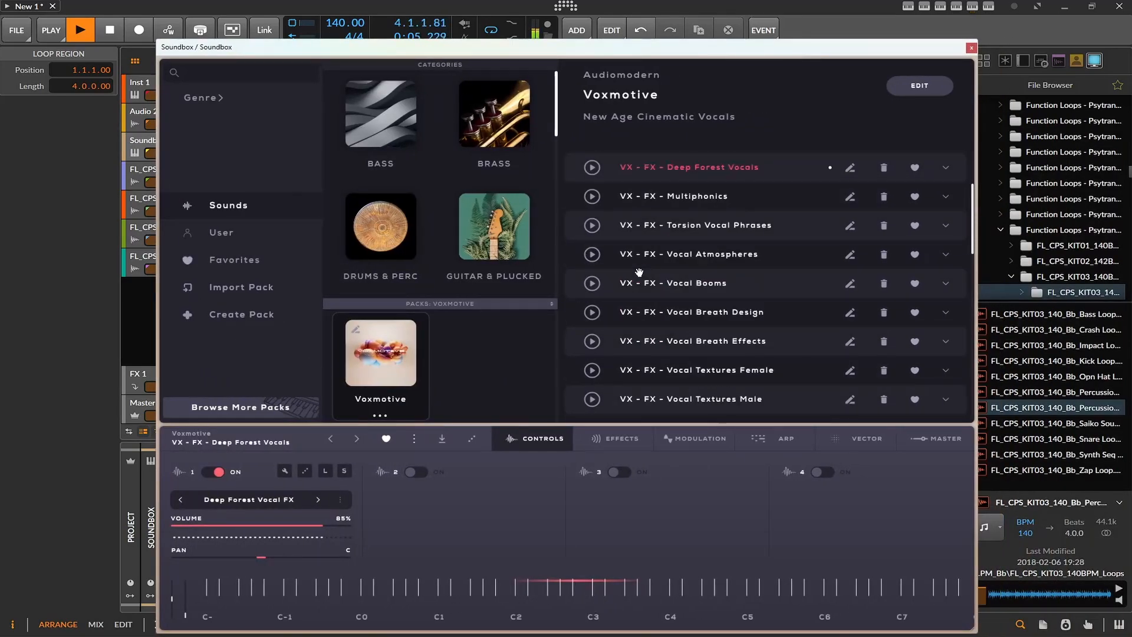
pyautogui.click(689, 342)
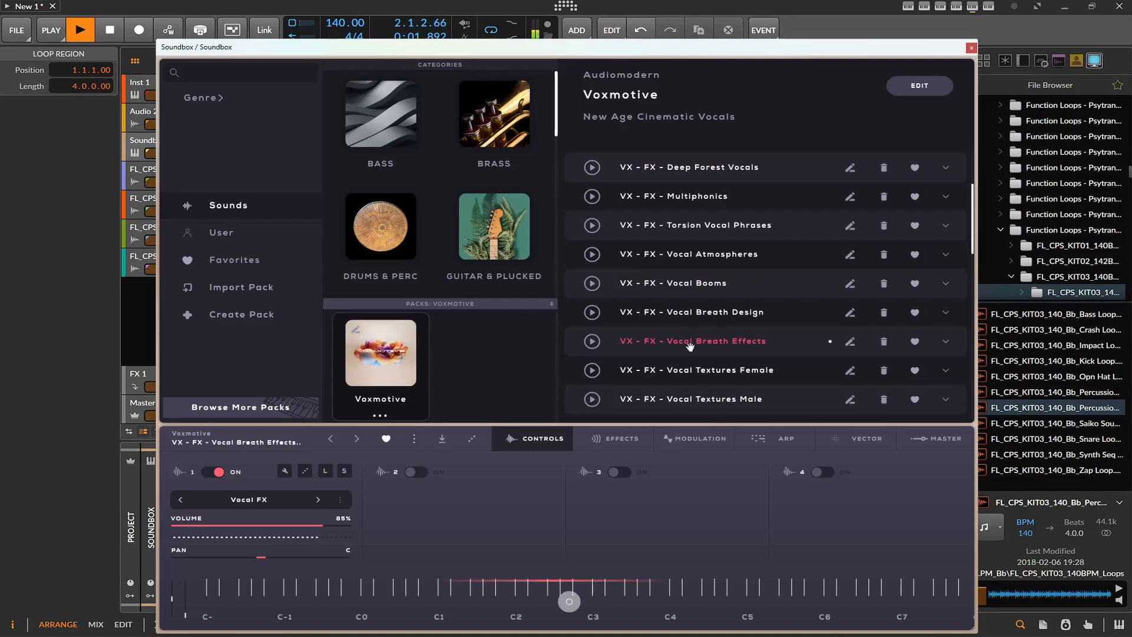
pyautogui.click(700, 312)
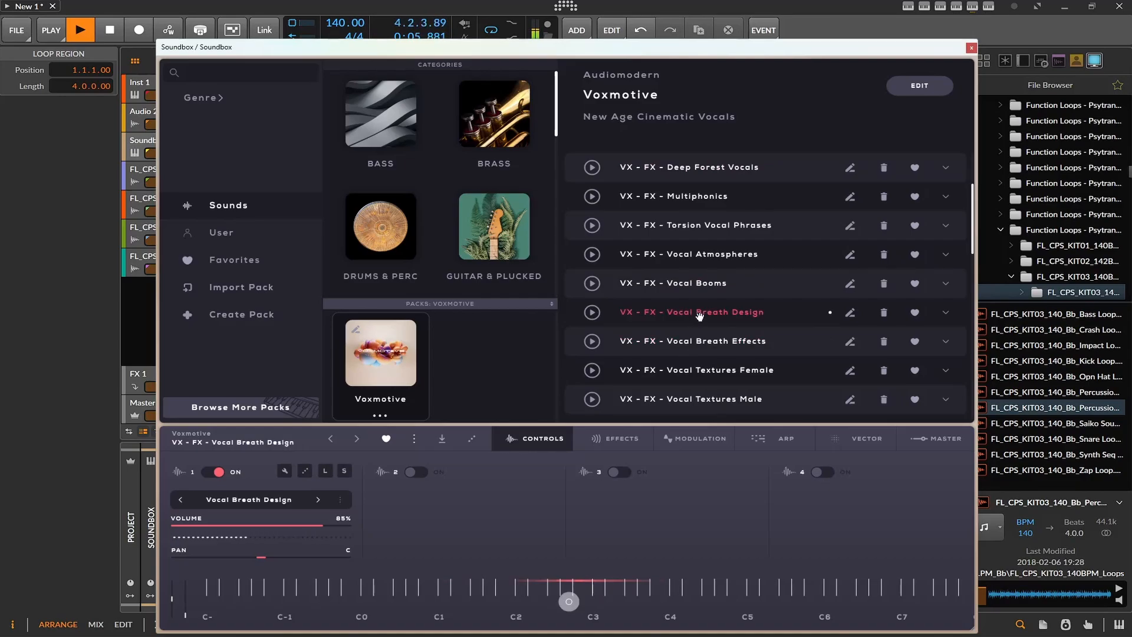
# - Try the Voxmotive Hits 1 and Whispers and Spoken Words presets, and load VX - Soprano Vocal Phrases Emin over the groove
pyautogui.scroll(-2, 700, 312)
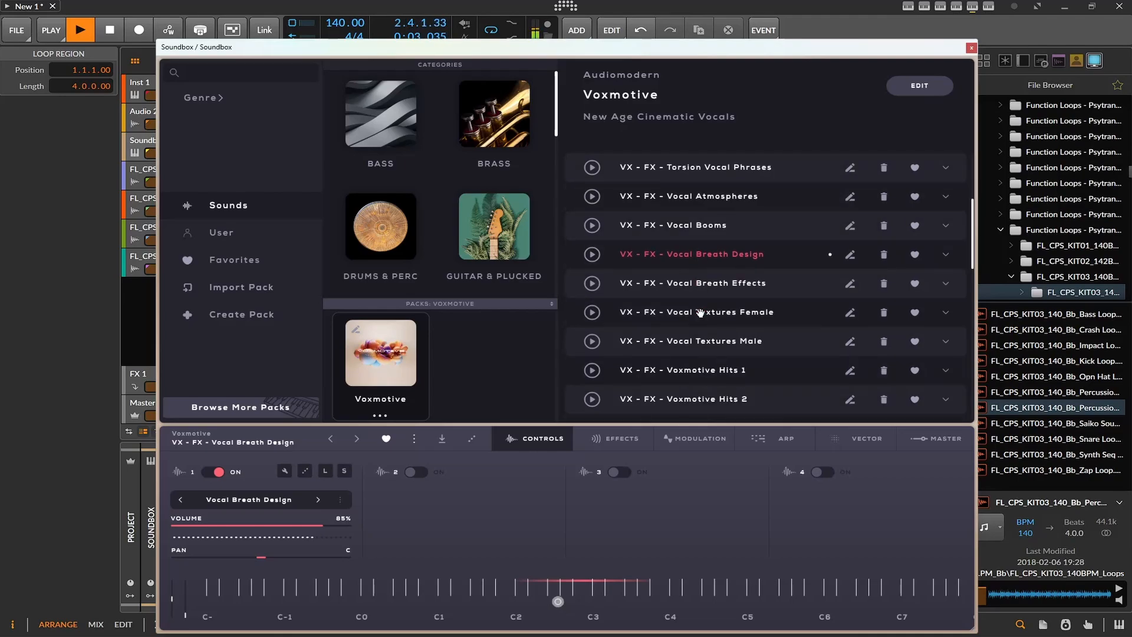
pyautogui.scroll(-3, 718, 385)
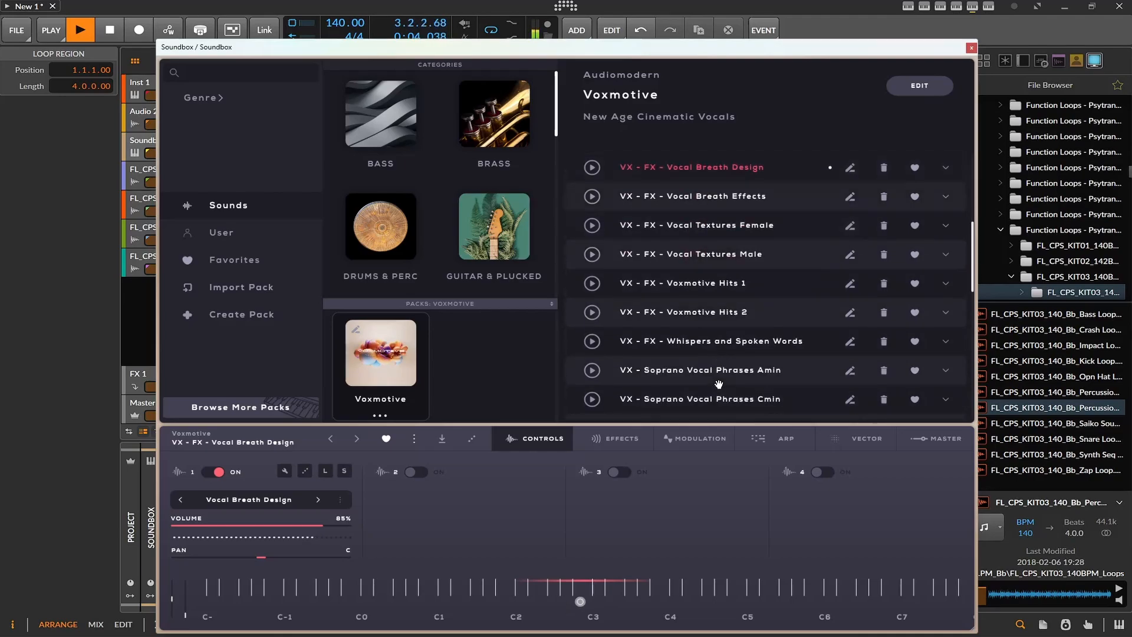
pyautogui.click(709, 283)
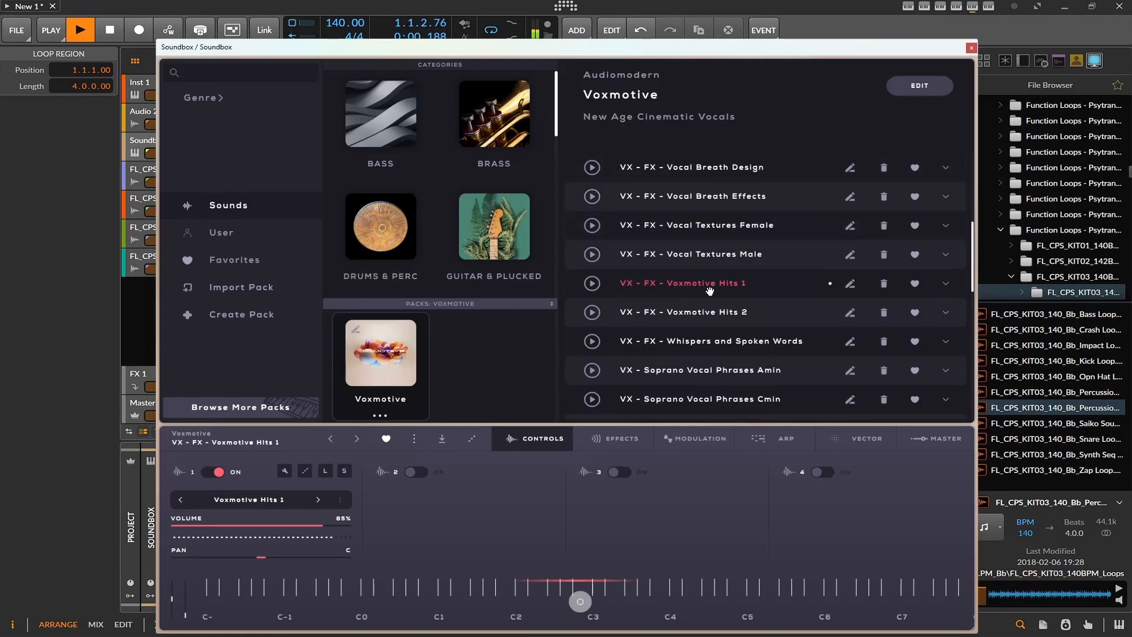
pyautogui.click(710, 341)
pyautogui.scroll(-1, 710, 342)
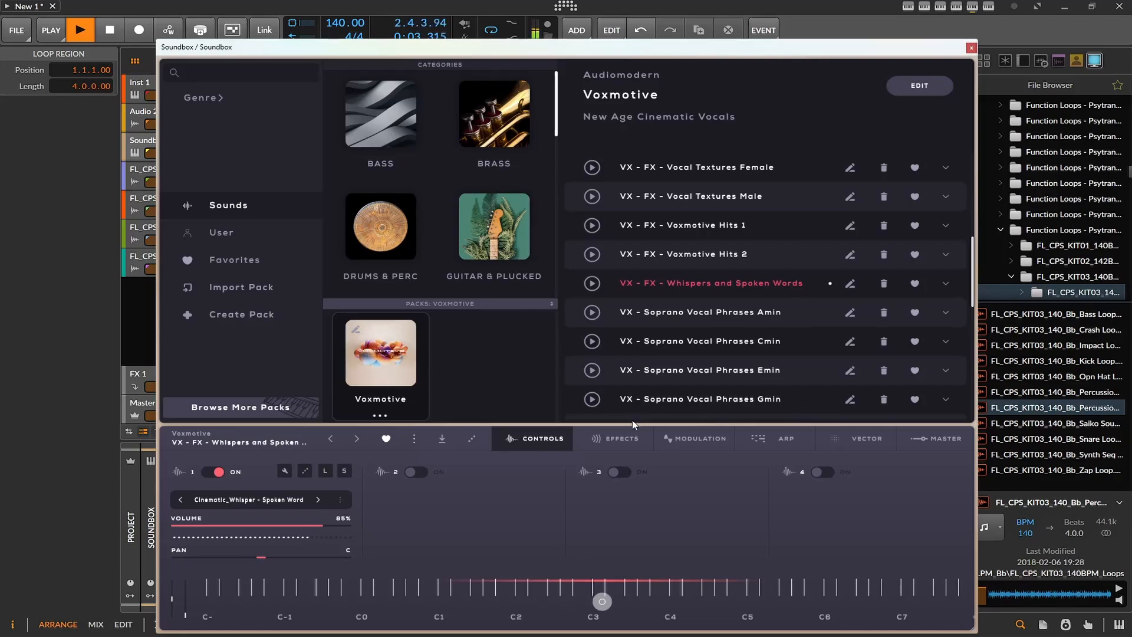
pyautogui.click(660, 378)
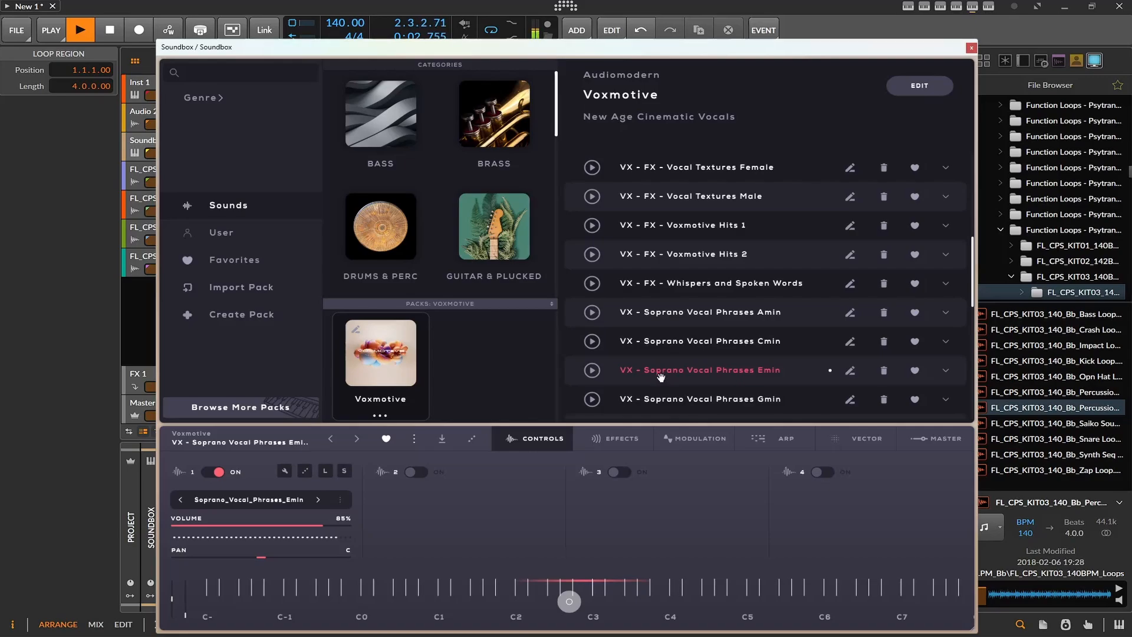
# - Compare the groove with and without the Bass Loop by toggling its track's mute, and close Soundbox with playback stopped
pyautogui.click(310, 5)
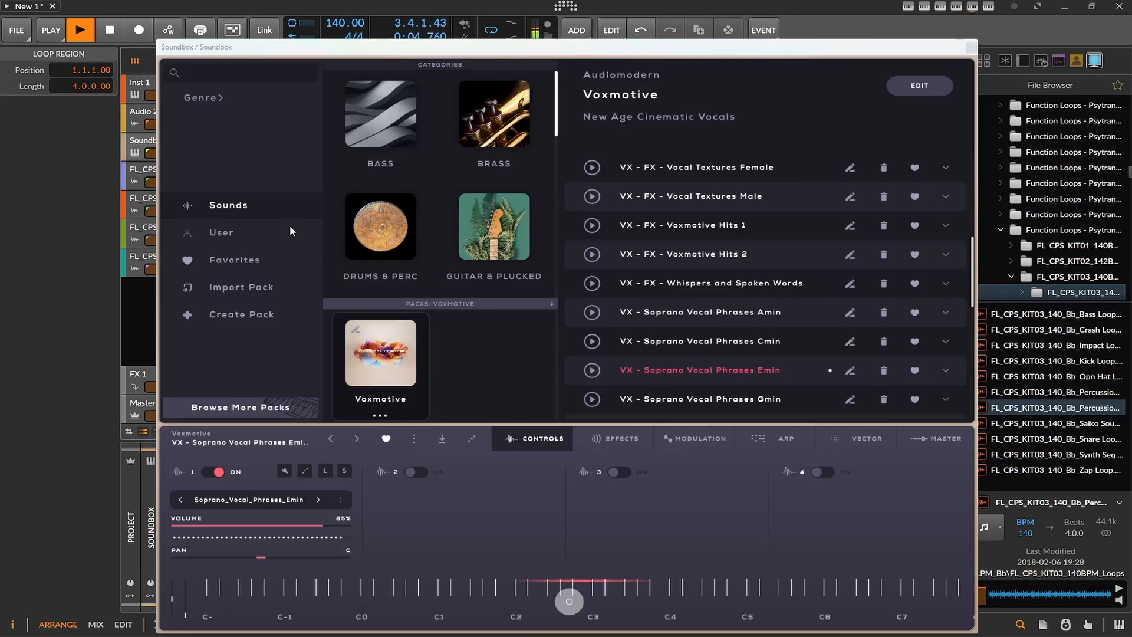
pyautogui.moveTo(311, 48); pyautogui.dragTo(467, 48)
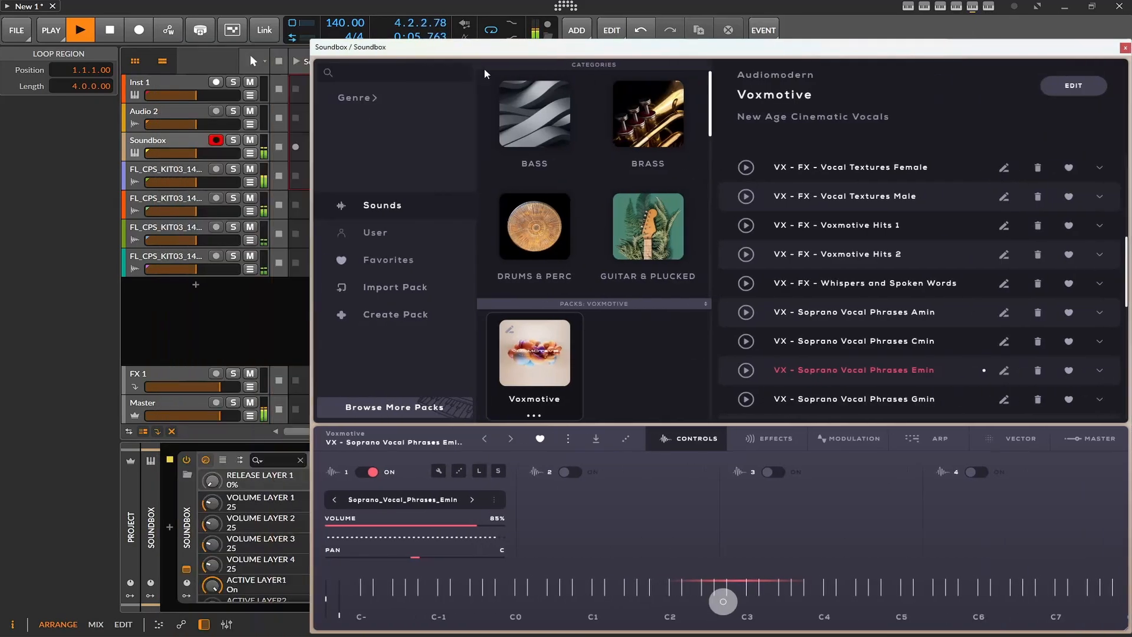
pyautogui.click(252, 198)
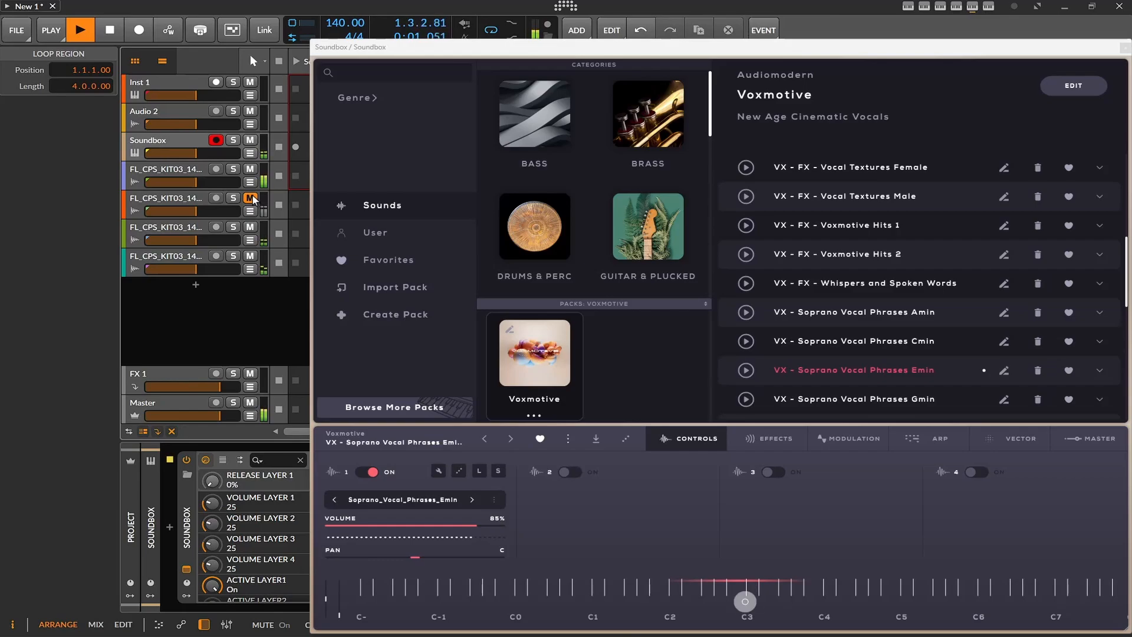
pyautogui.click(252, 198)
pyautogui.click(103, 30)
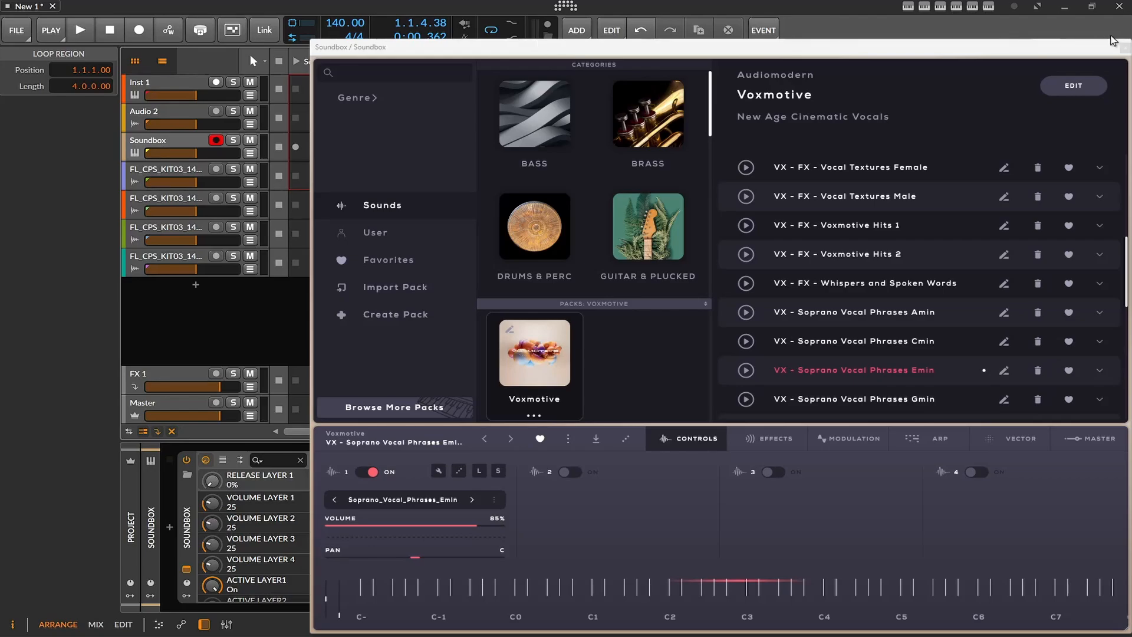
pyautogui.click(1124, 48)
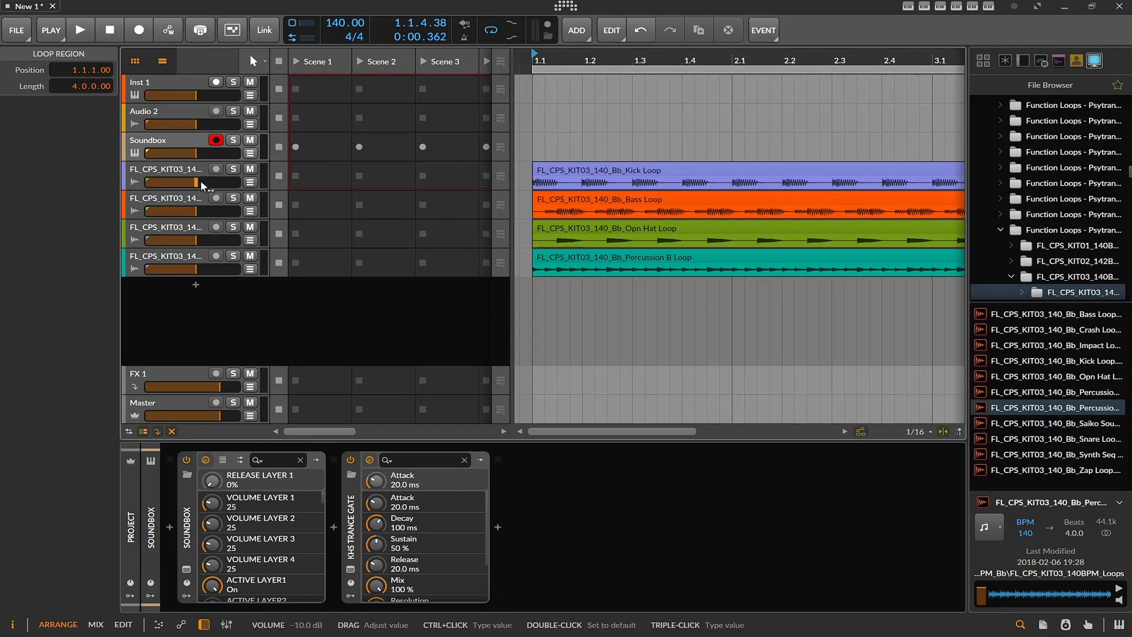
# - Mute the Opn Hat Loop and Percussion B Loop tracks, play the kick and bass alone, and return the playhead to the start
pyautogui.click(250, 228)
pyautogui.click(250, 256)
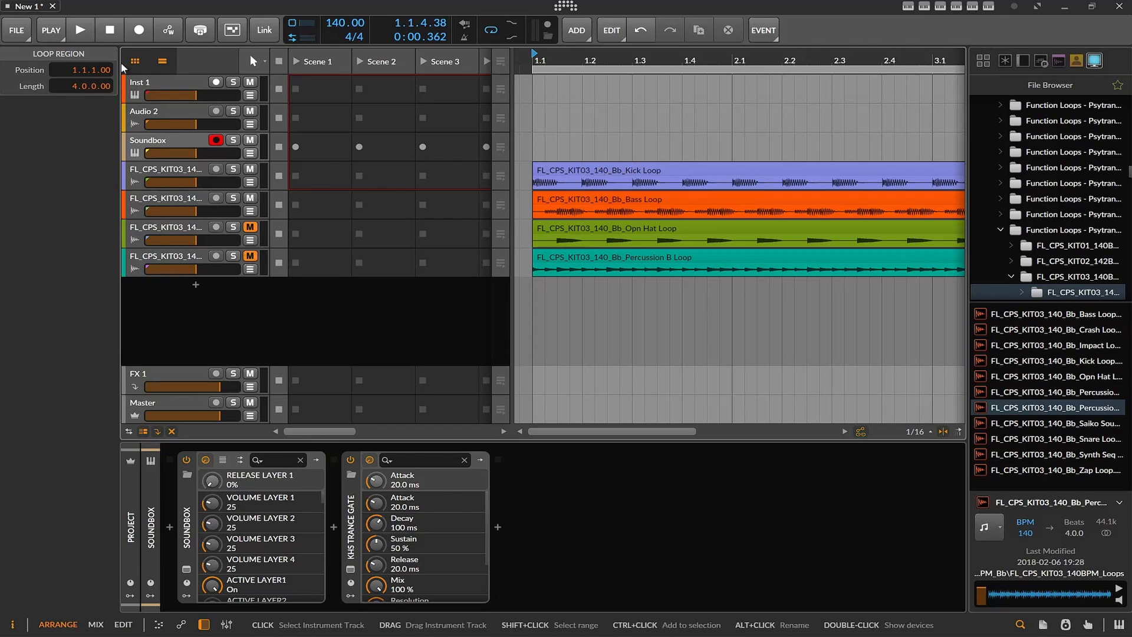
pyautogui.click(80, 29)
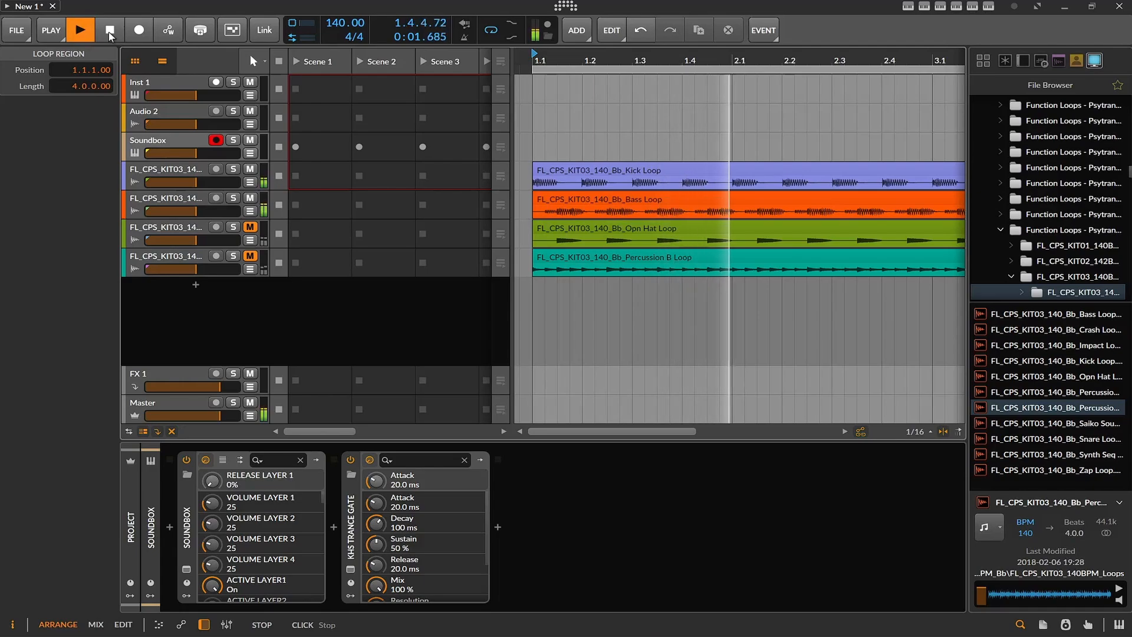
pyautogui.click(109, 34)
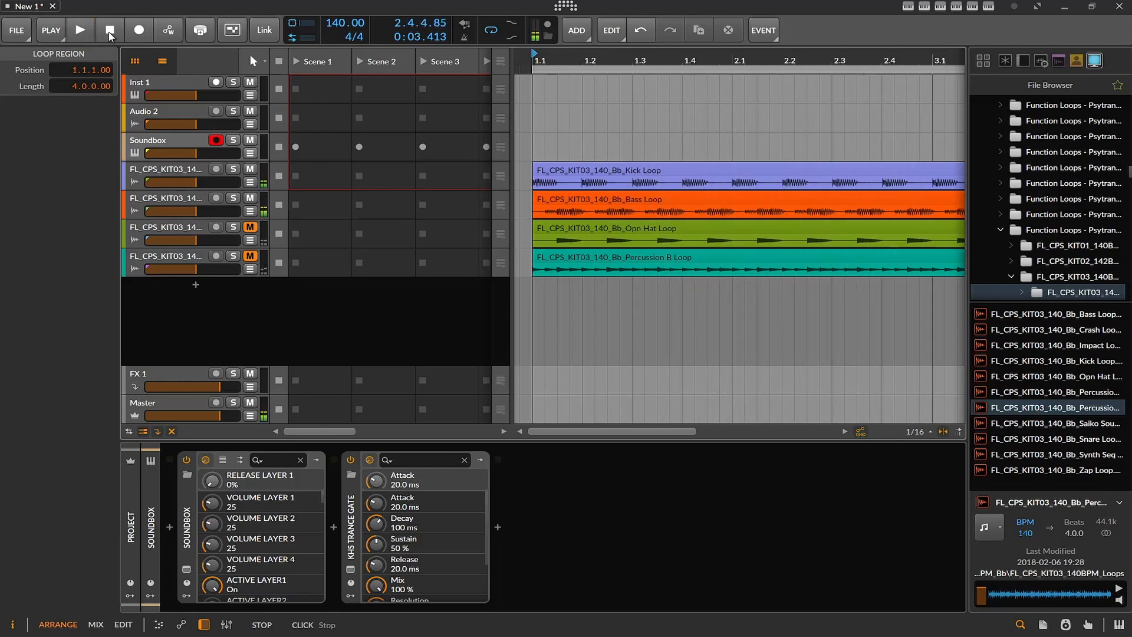
pyautogui.click(80, 33)
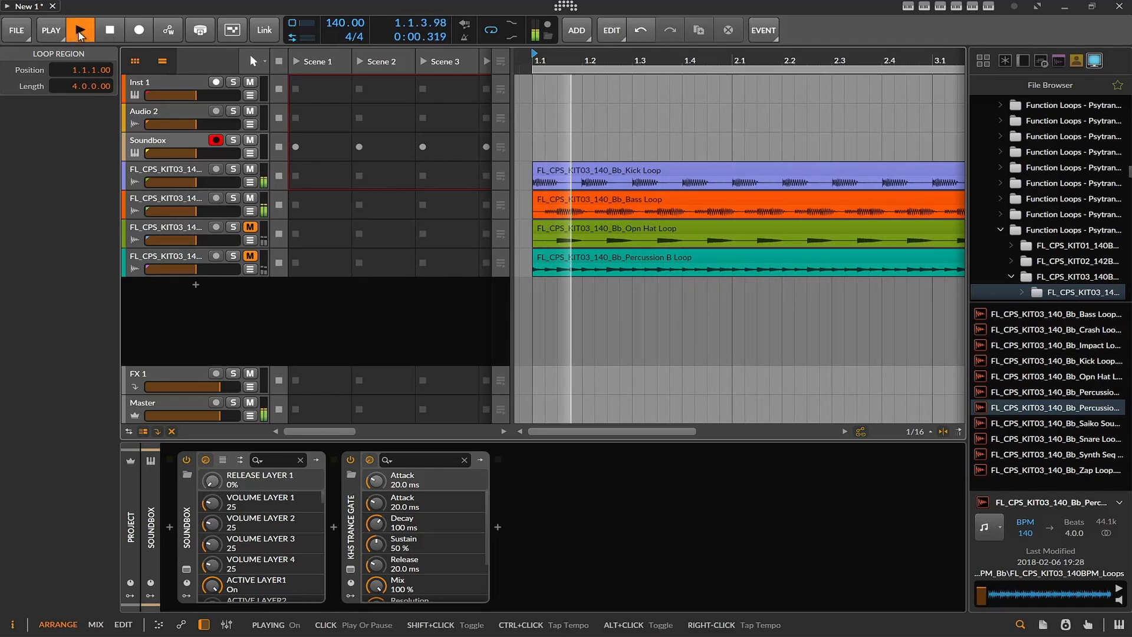
pyautogui.click(80, 33)
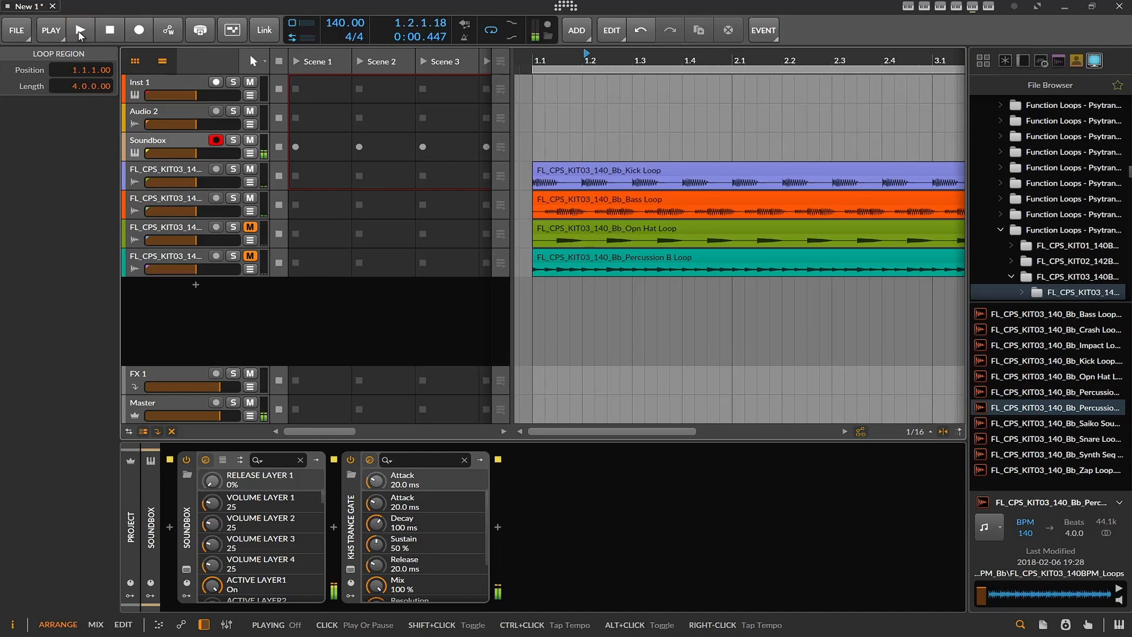
pyautogui.click(109, 34)
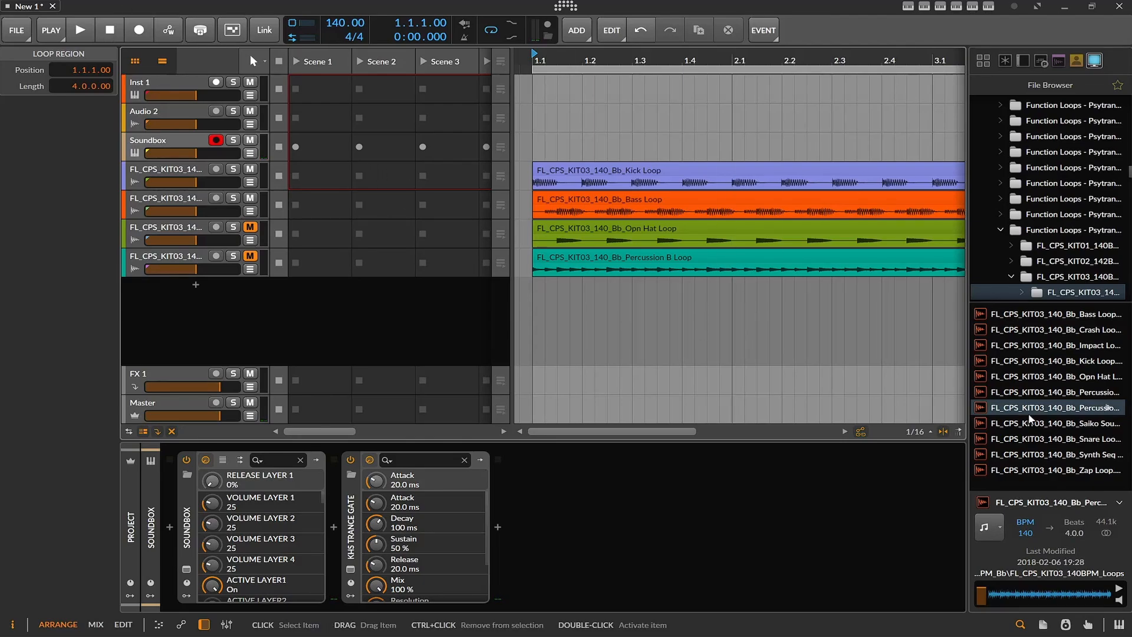
# - Add the Impact Loop on a new track at bar 1, compare playback with and without it, and leave its track muted
pyautogui.moveTo(1059, 353); pyautogui.dragTo(545, 298)
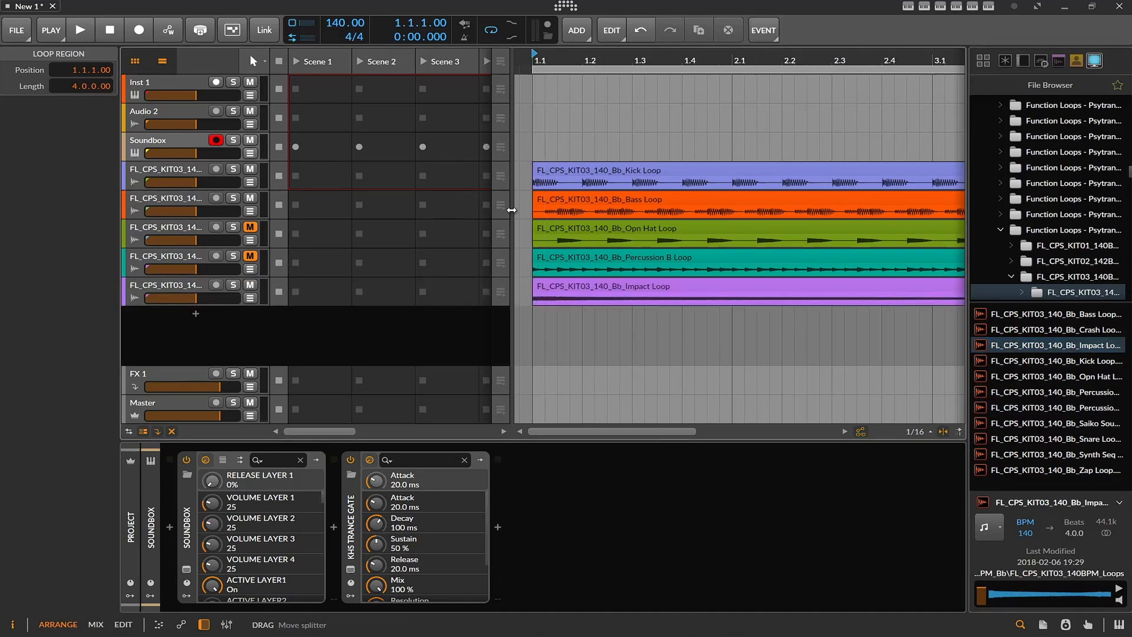
pyautogui.click(84, 35)
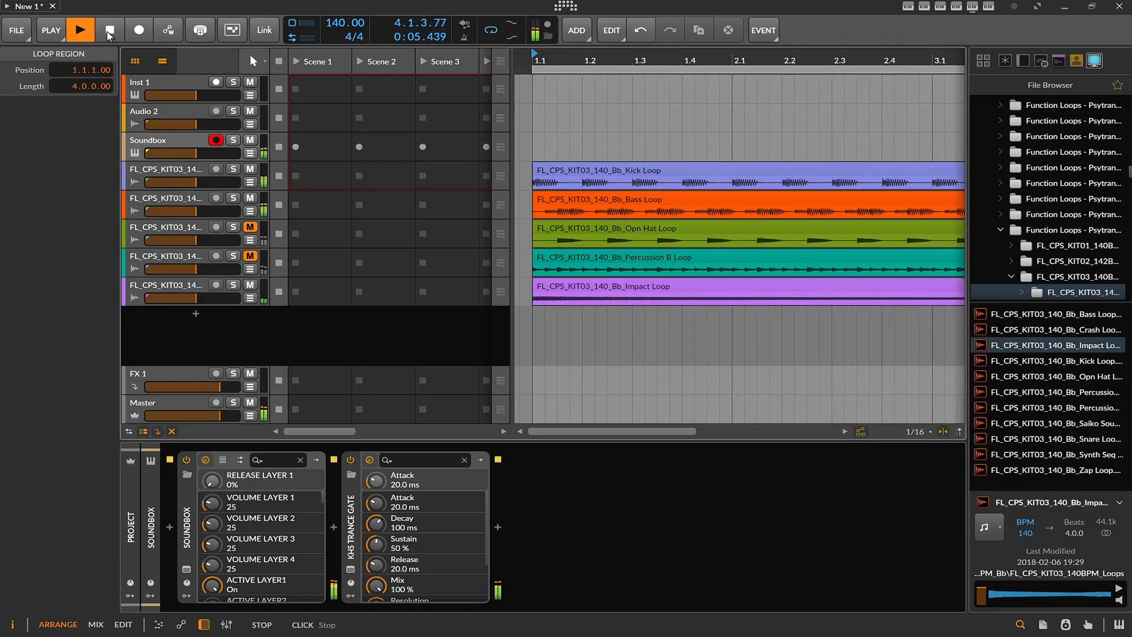
pyautogui.click(250, 285)
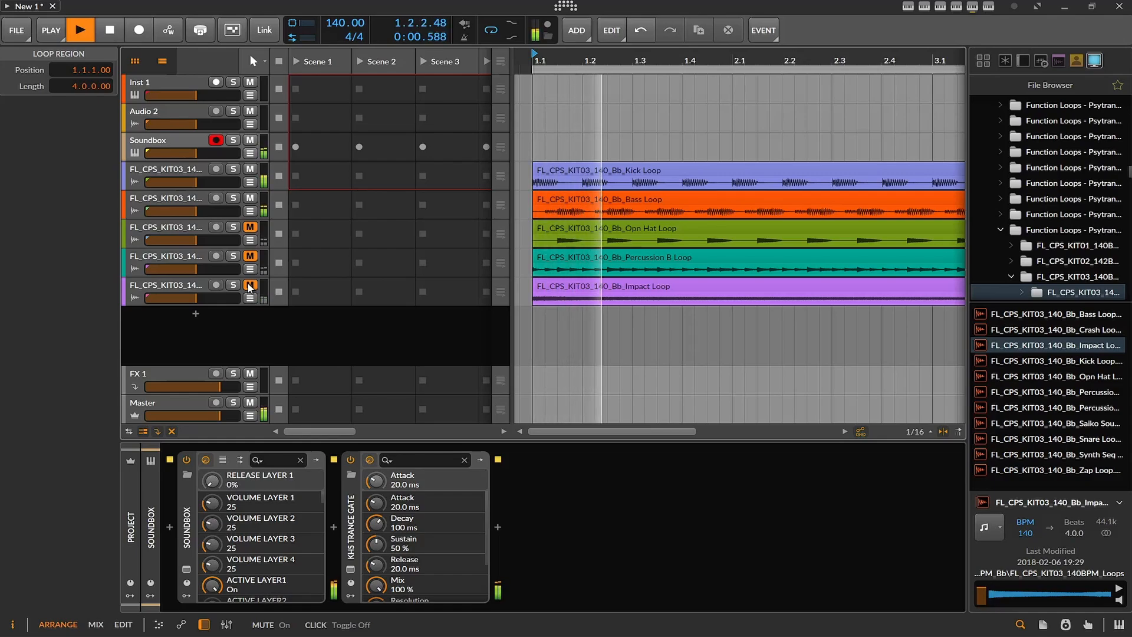
pyautogui.click(250, 286)
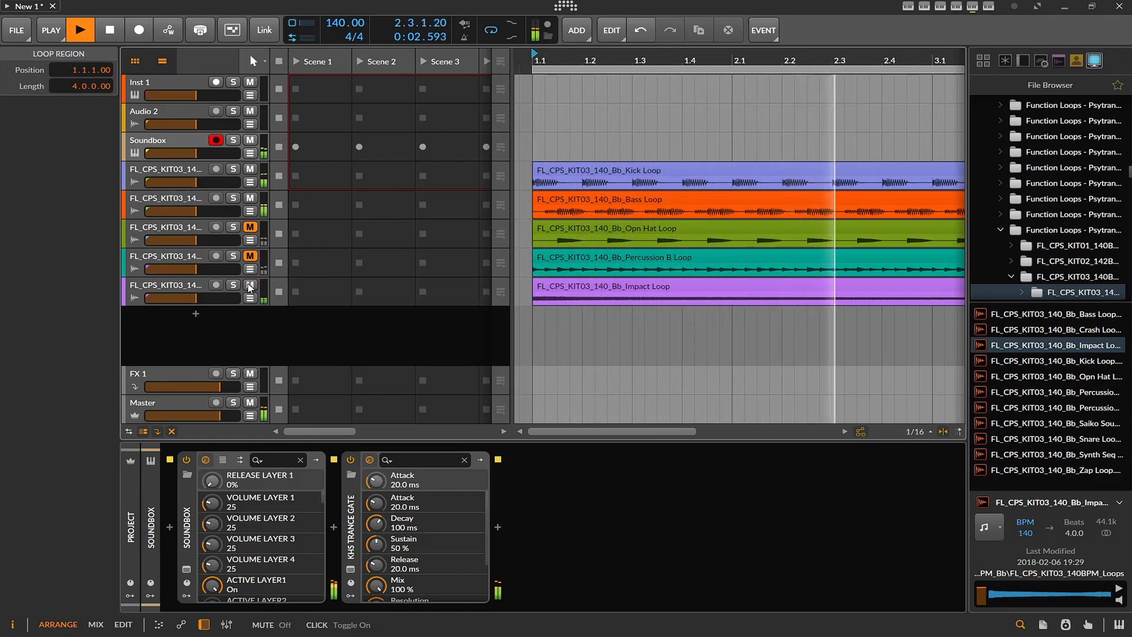
pyautogui.click(250, 286)
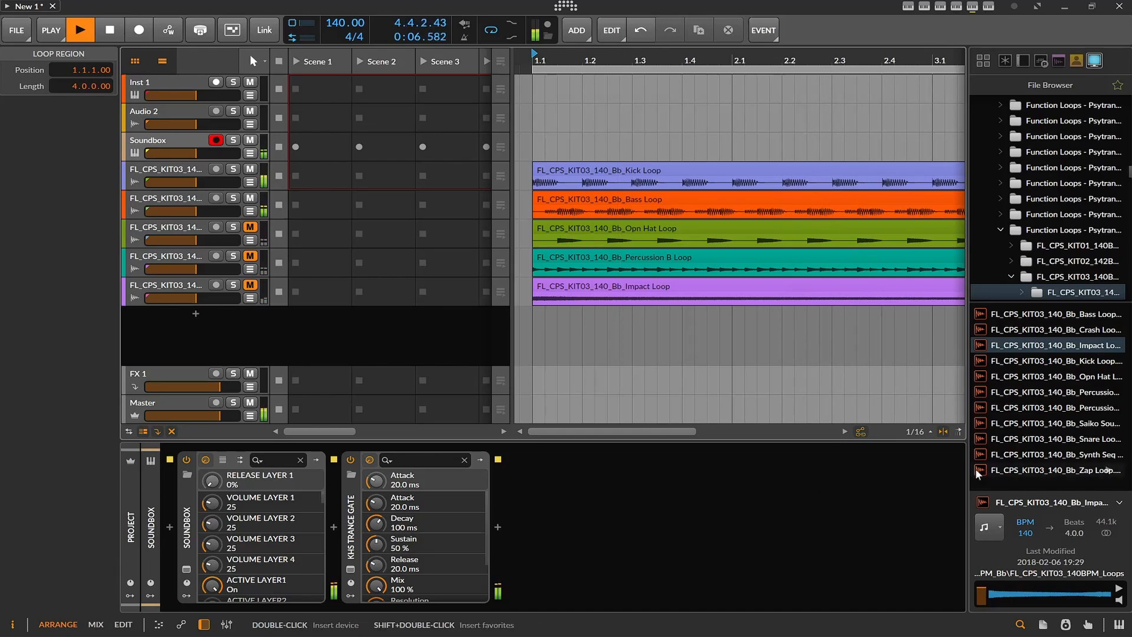
# - Add the Synth Seq Loop on a new track at bar 1 and play it with the Opn Hat and Percussion B tracks unmuted
pyautogui.moveTo(1055, 454); pyautogui.dragTo(536, 321)
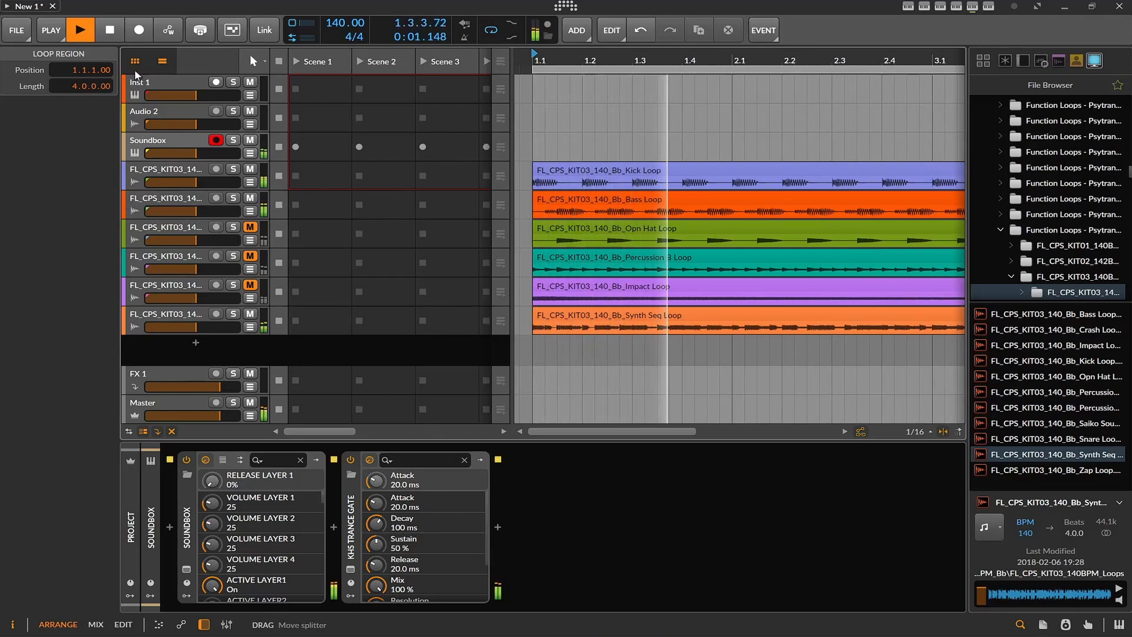
pyautogui.click(248, 239)
pyautogui.click(248, 233)
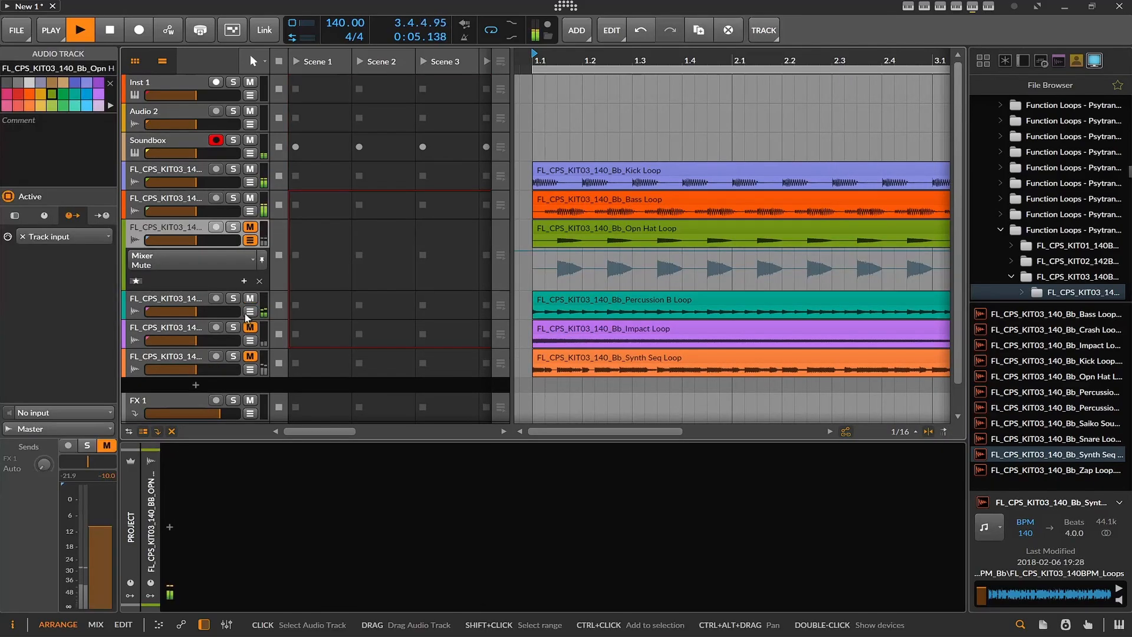
pyautogui.click(250, 228)
pyautogui.click(250, 356)
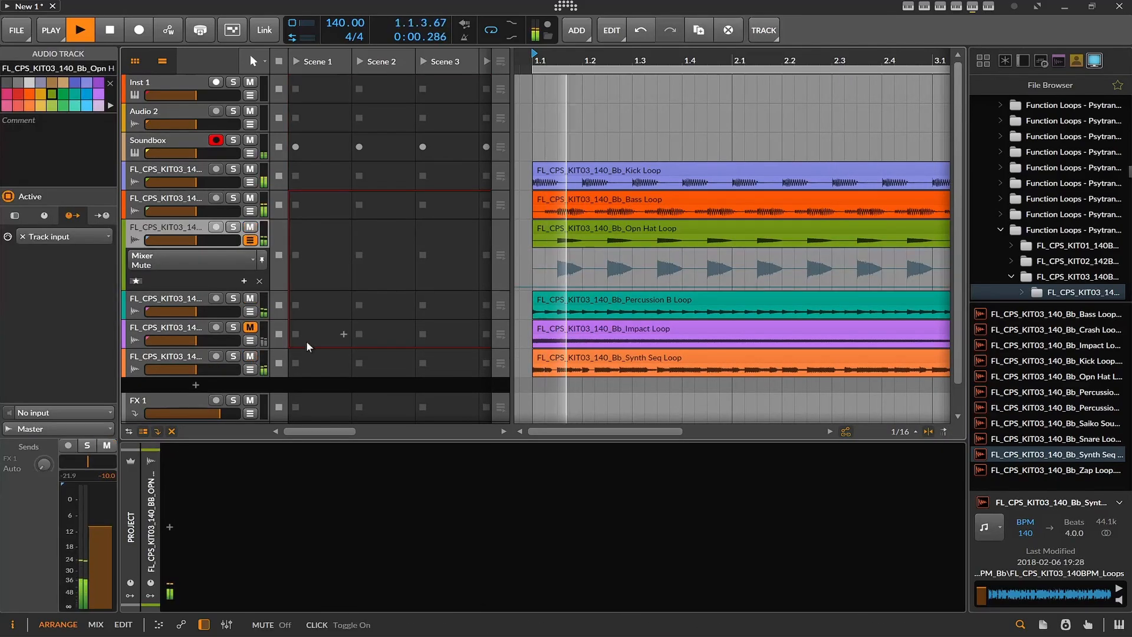
pyautogui.click(250, 356)
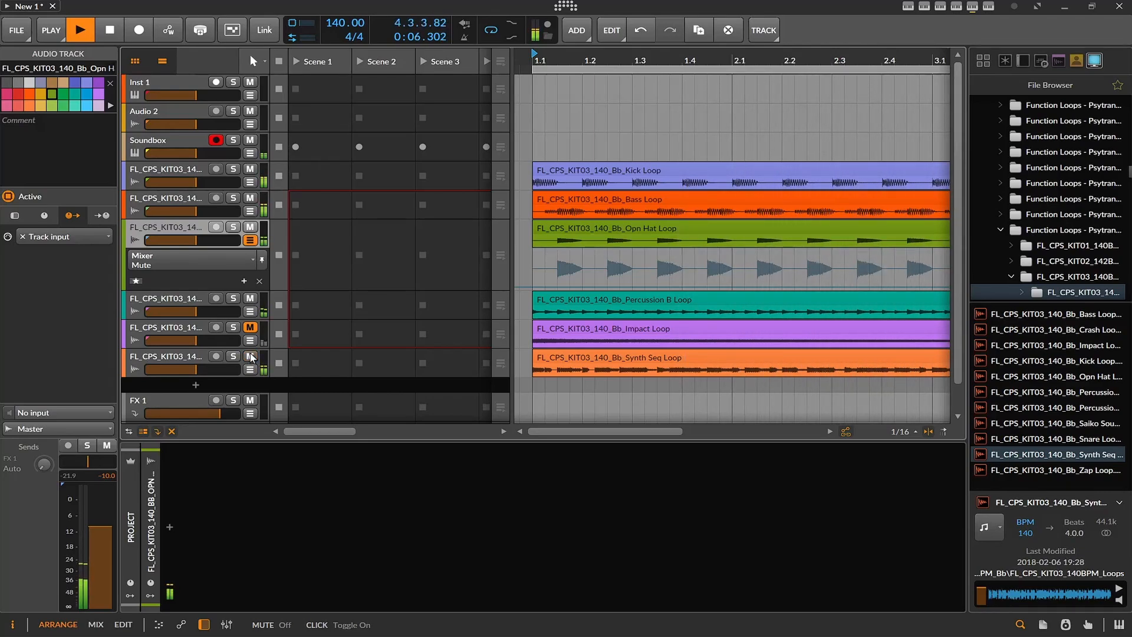
# - Compare the playing groove with and without the Synth Seq Loop by toggling its track's mute
pyautogui.click(249, 356)
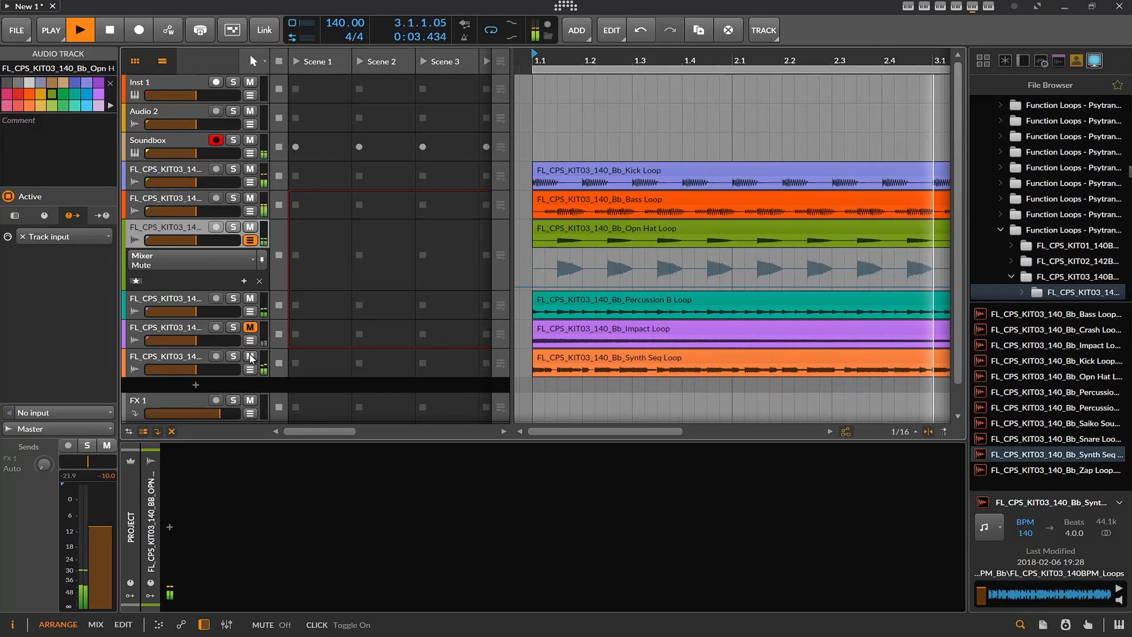
pyautogui.click(250, 356)
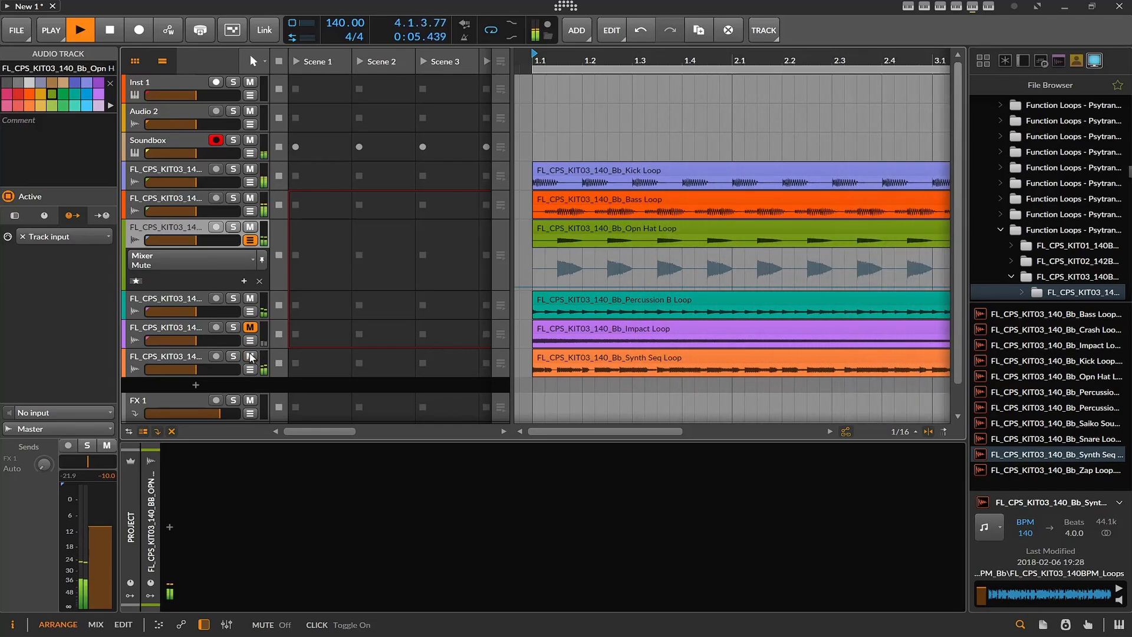
pyautogui.click(250, 356)
# - Listen to the groove without the Opn Hat Loop and Bass Loop, and unmute both tracks again
pyautogui.click(250, 227)
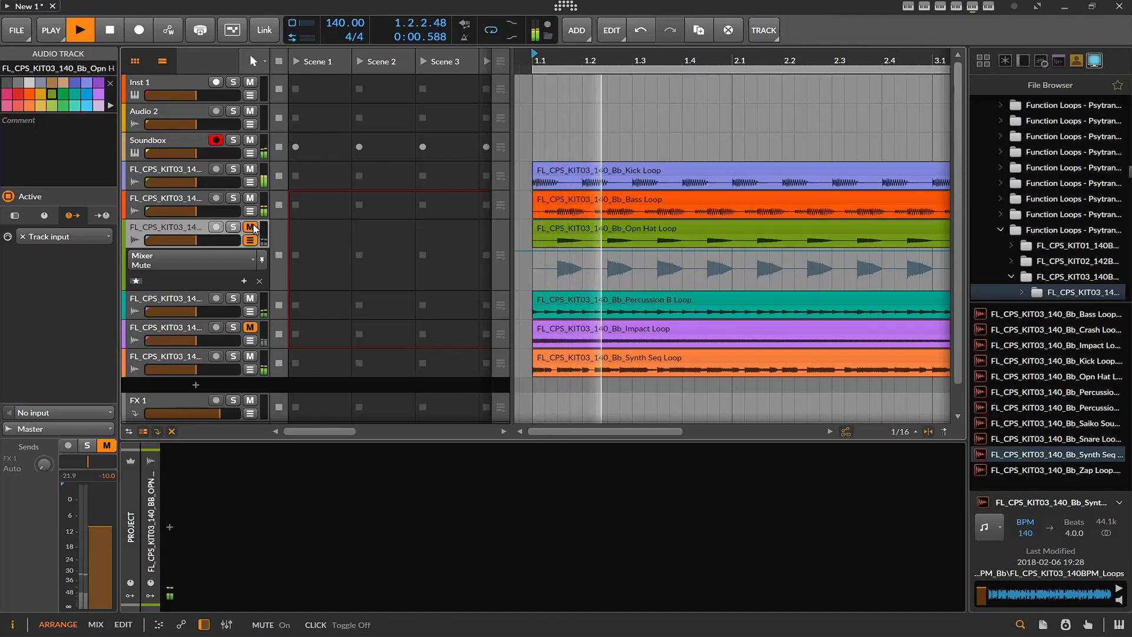
pyautogui.click(250, 198)
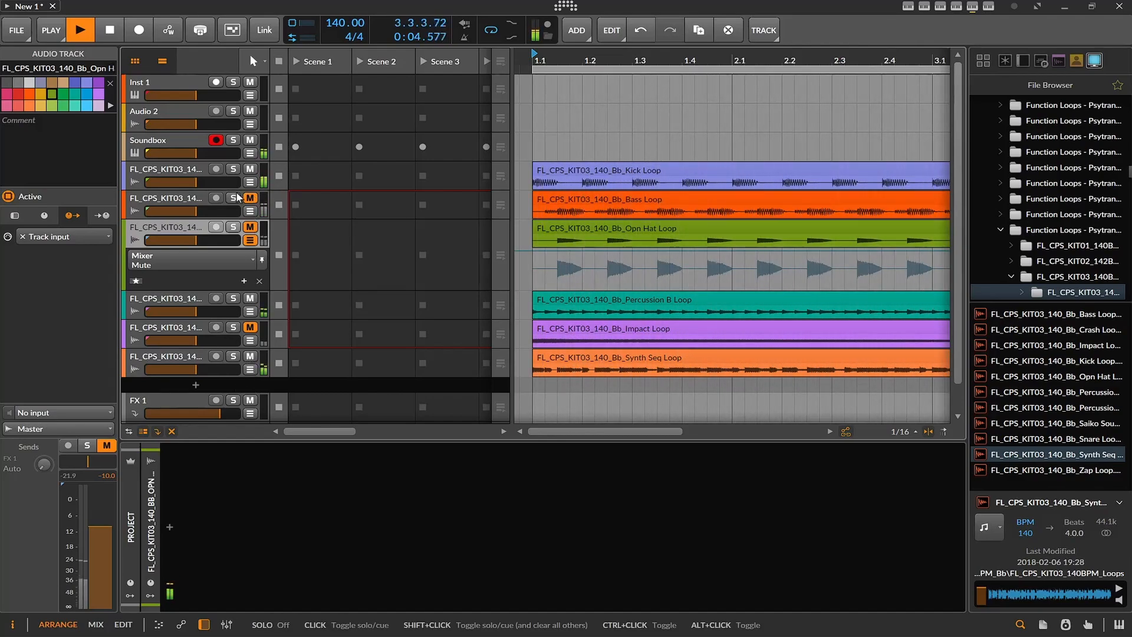
pyautogui.click(250, 198)
pyautogui.click(250, 227)
# - Compare the groove with the Impact and Synth Seq loops toggled, leave both tracks unmuted, and stop playback
pyautogui.click(250, 328)
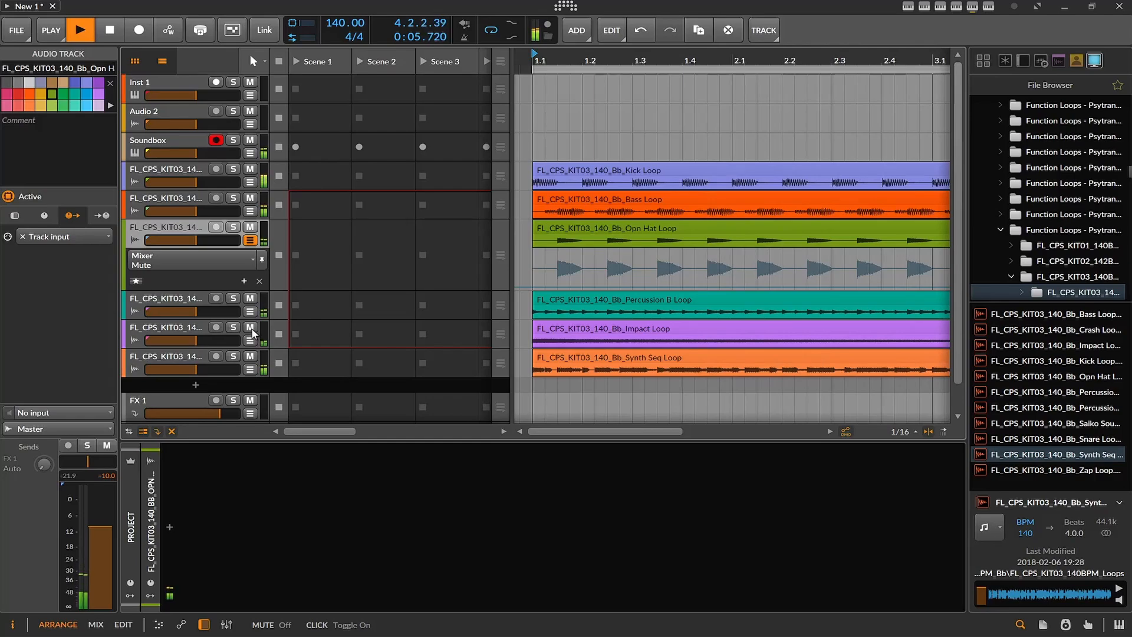
pyautogui.click(250, 327)
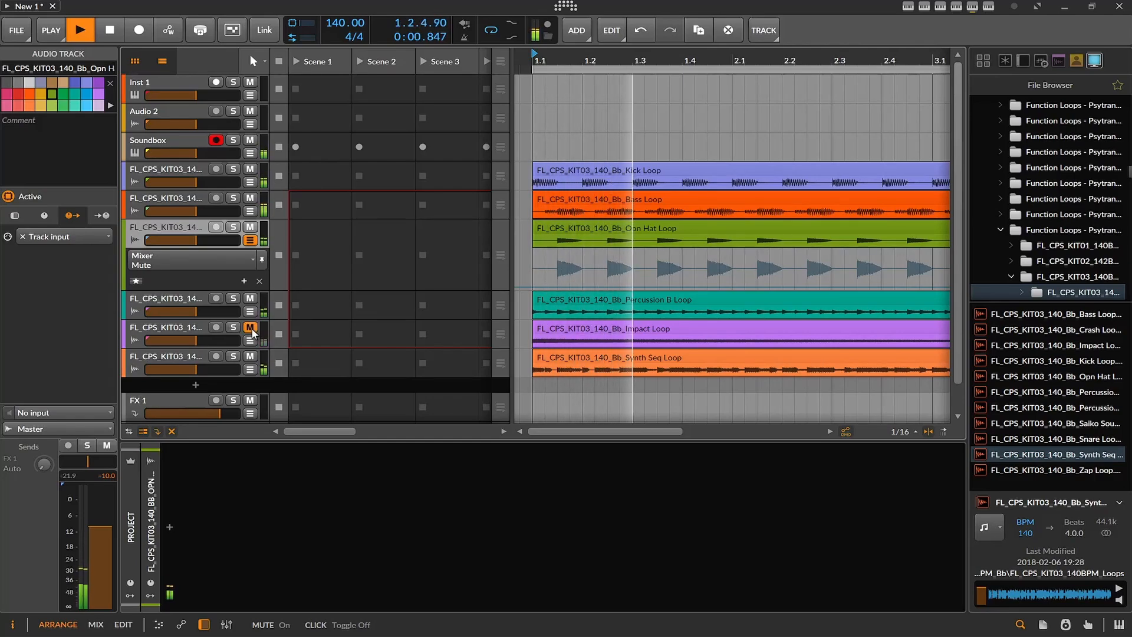
pyautogui.click(250, 356)
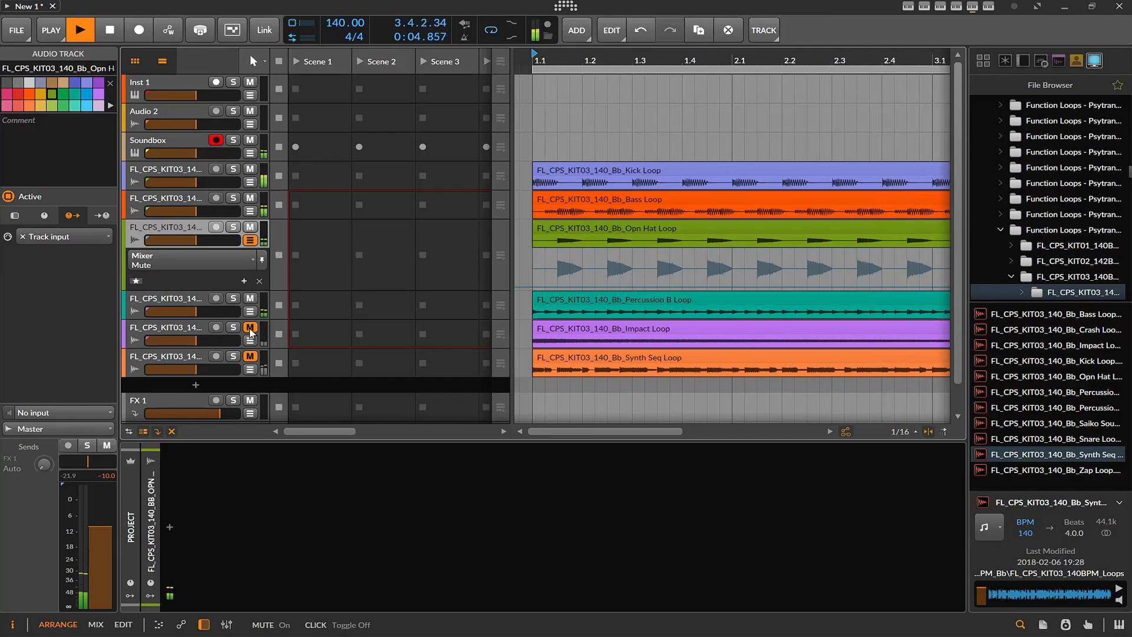
pyautogui.click(250, 329)
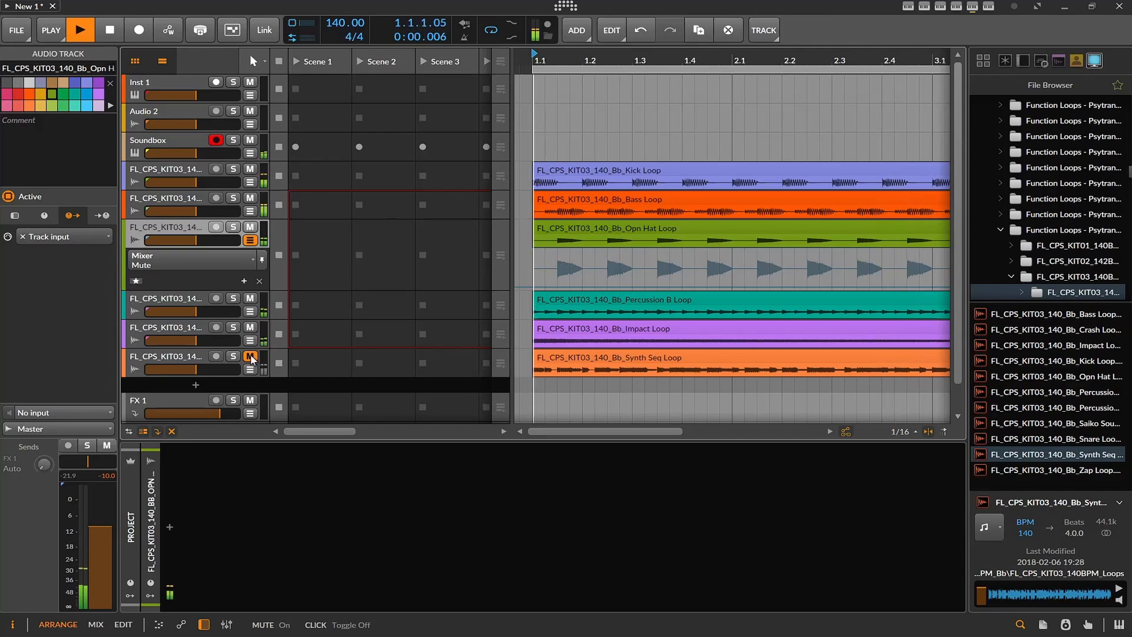
pyautogui.click(251, 357)
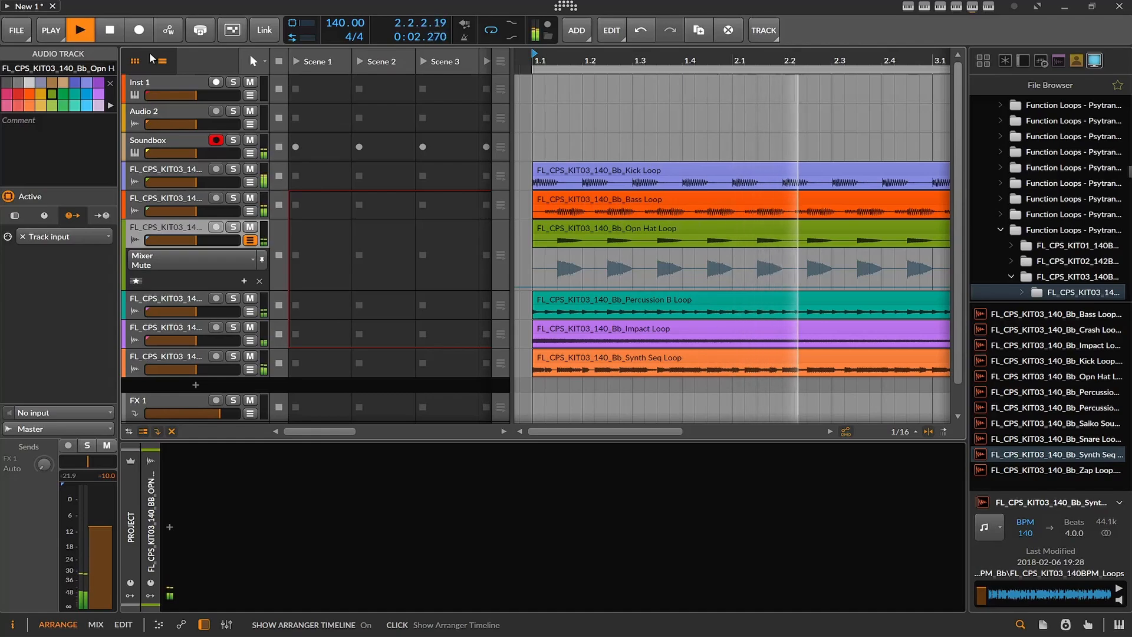
pyautogui.click(117, 36)
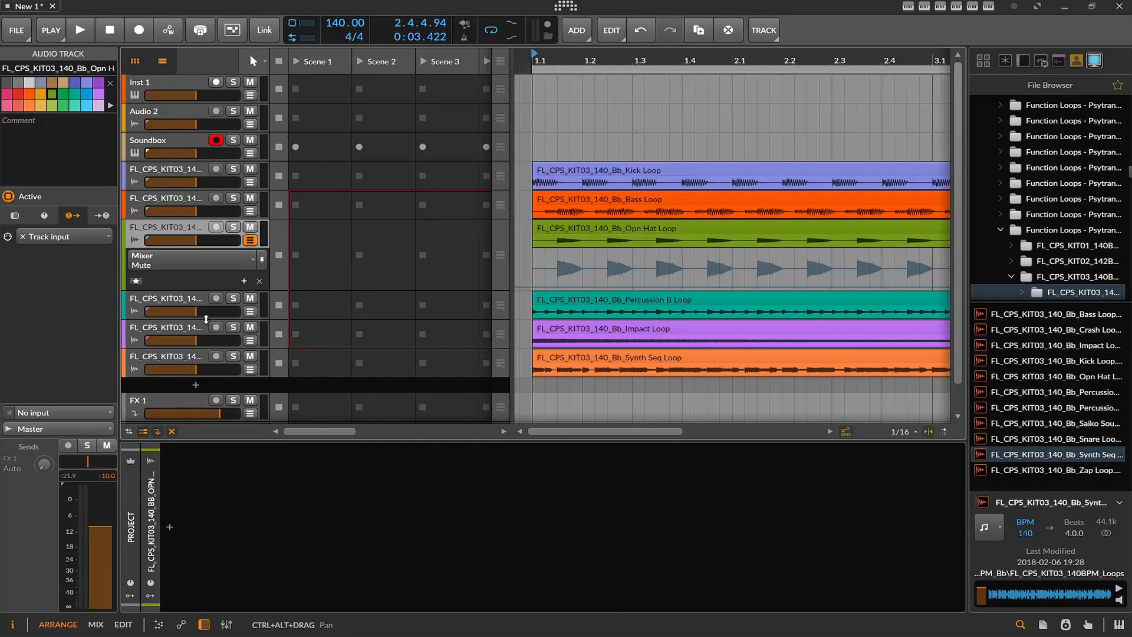
# - Play the full groove with all loop tracks unmuted and stop playback
pyautogui.scroll(-1, 205, 319)
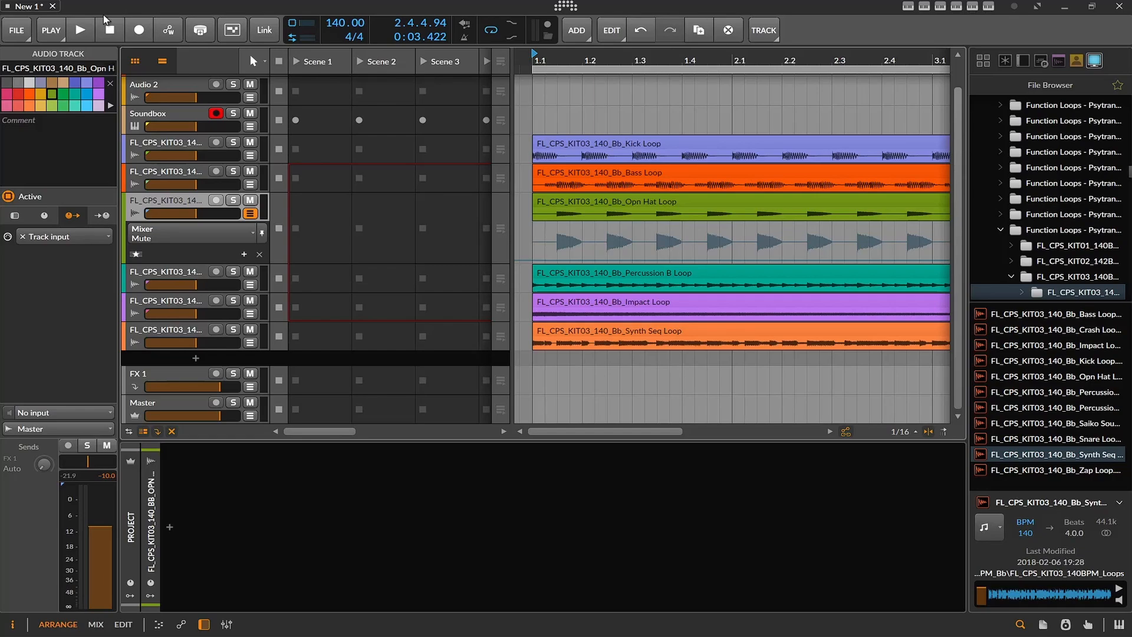
pyautogui.click(93, 32)
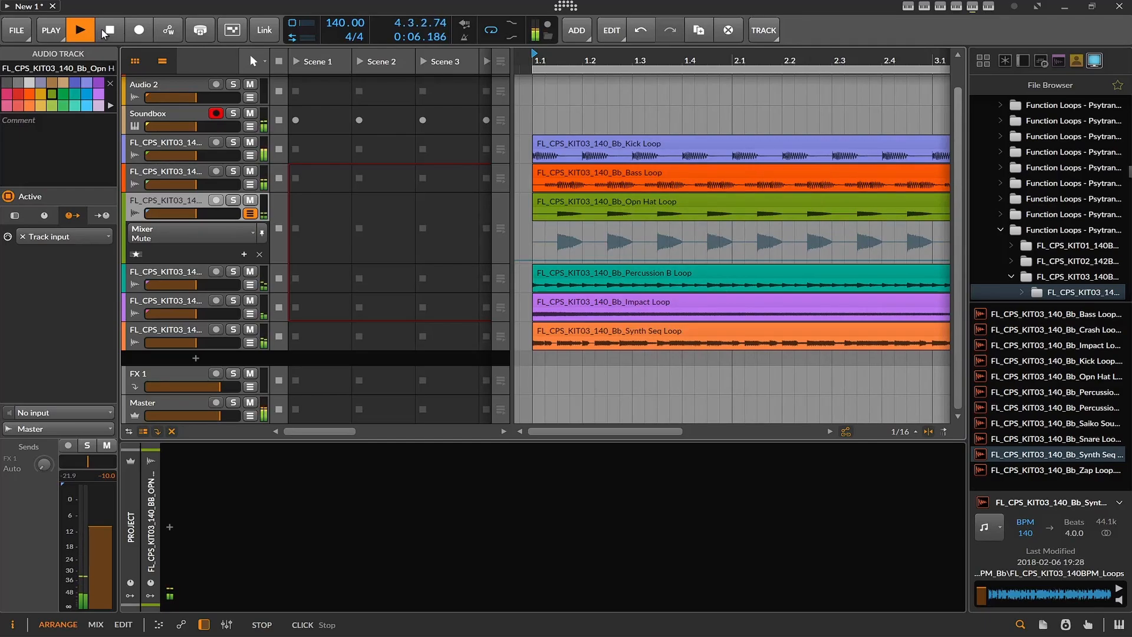
pyautogui.click(107, 32)
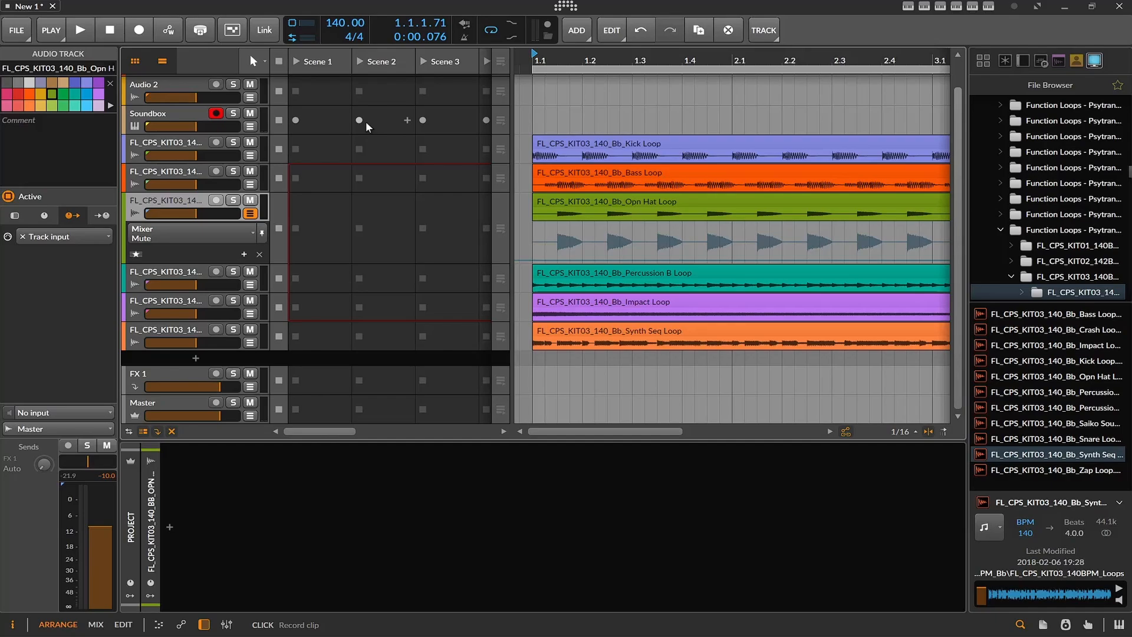
# - Open the Trance Gate and Soundbox plug-in windows from the Soundbox track and move the Soundbox window fully into view
pyautogui.scroll(1, 150, 162)
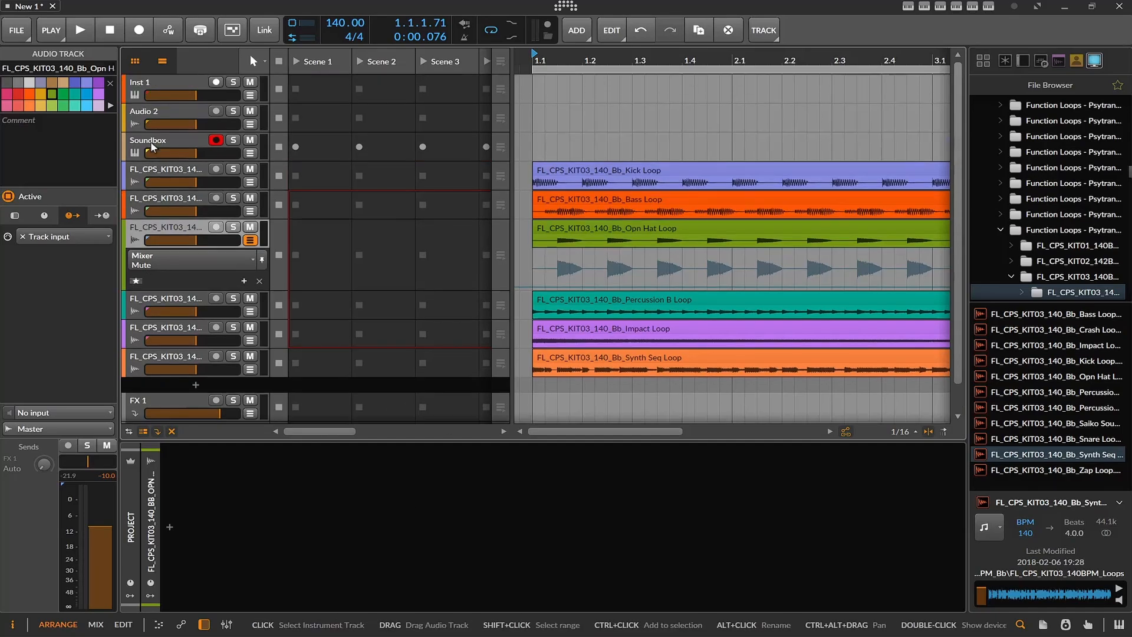
pyautogui.click(150, 146)
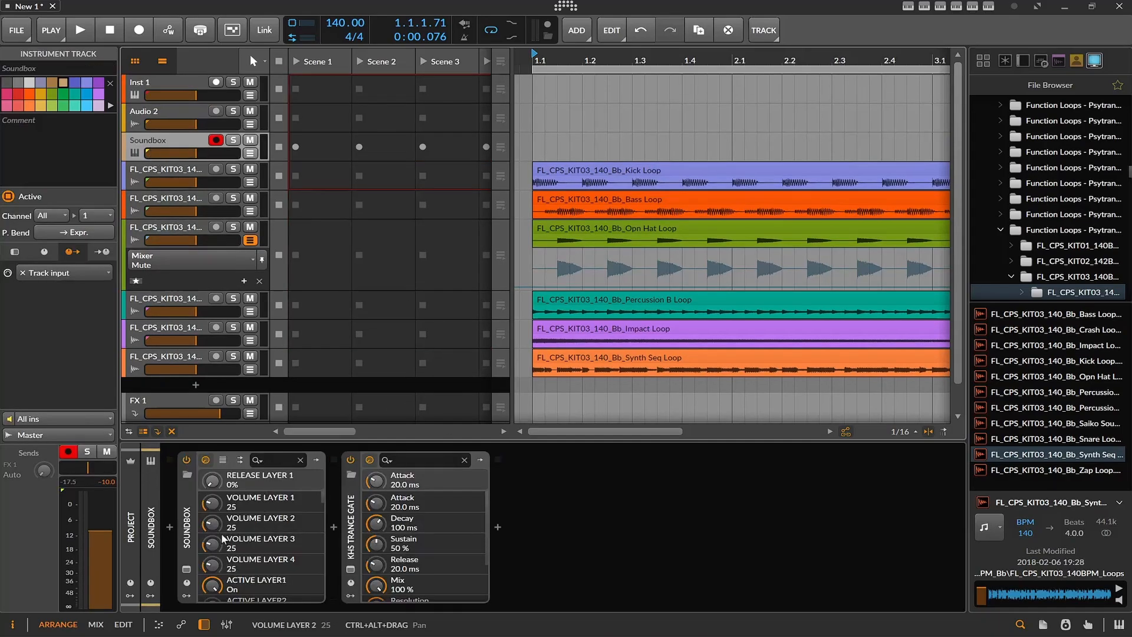
pyautogui.click(349, 569)
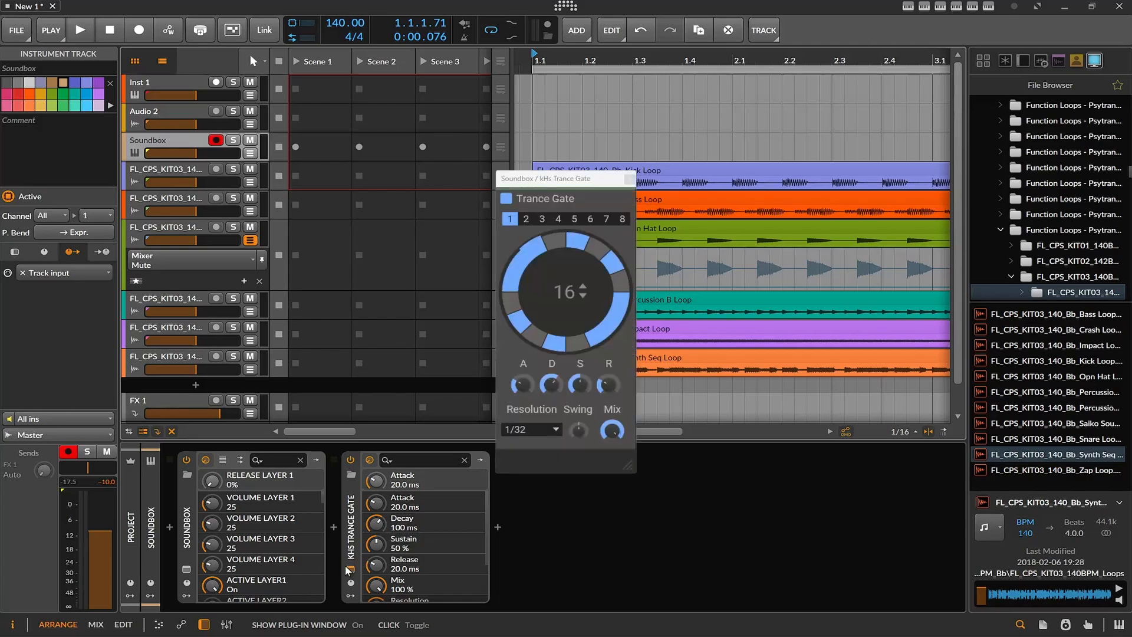
pyautogui.click(186, 570)
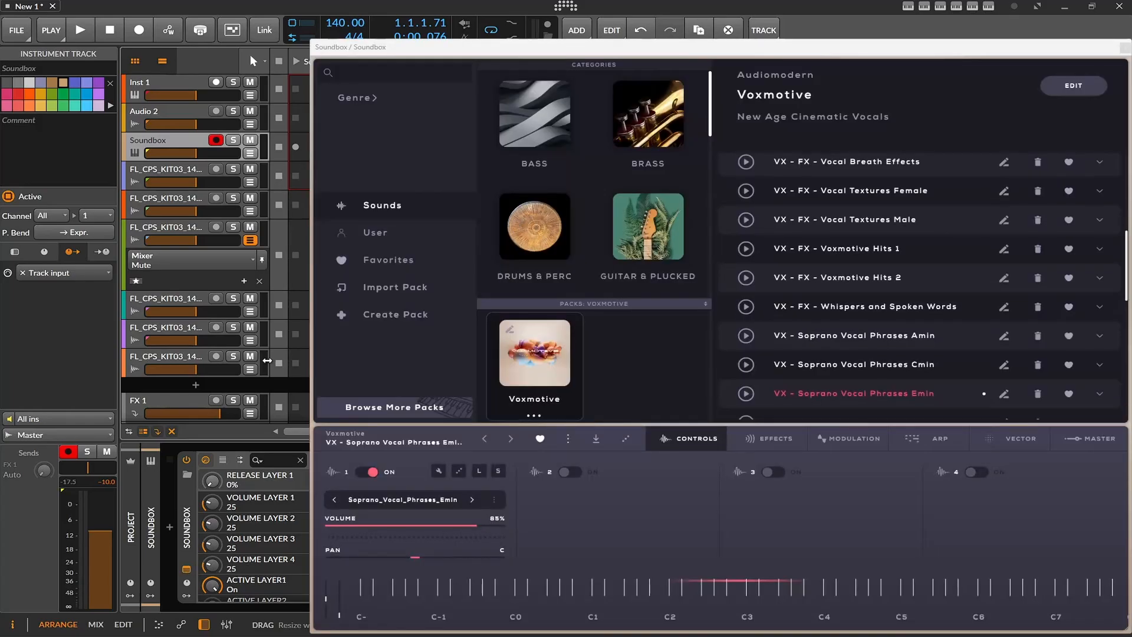
pyautogui.moveTo(477, 46); pyautogui.dragTo(320, 22)
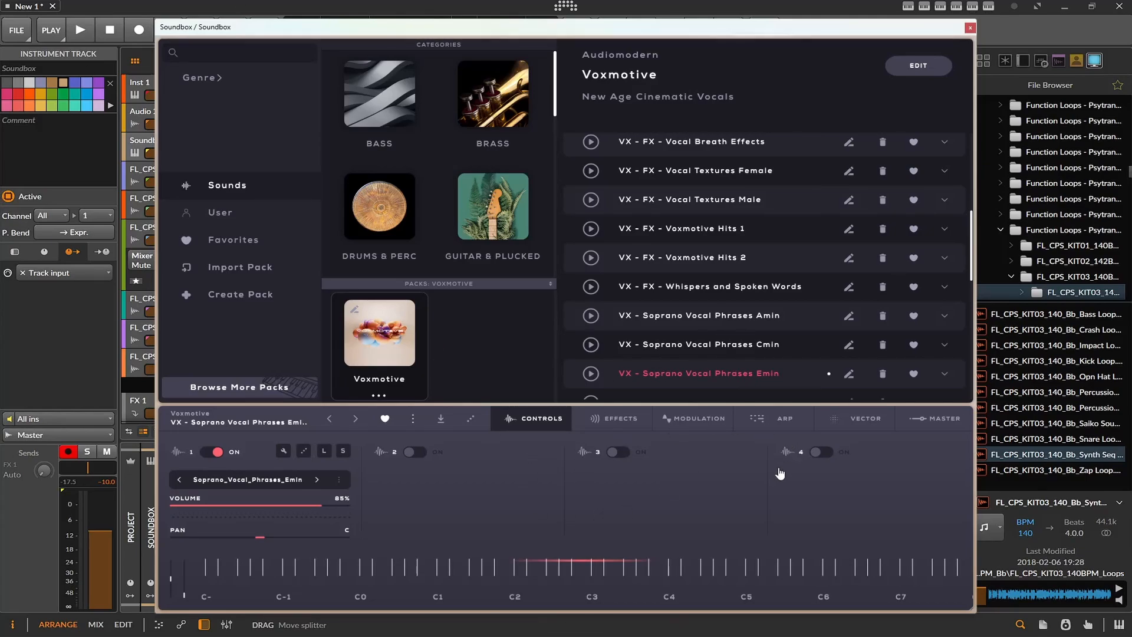
# - Turn on layer 3 in Soundbox and look through the Effects, Modulation, Arp, Vector and Master pages
pyautogui.click(733, 478)
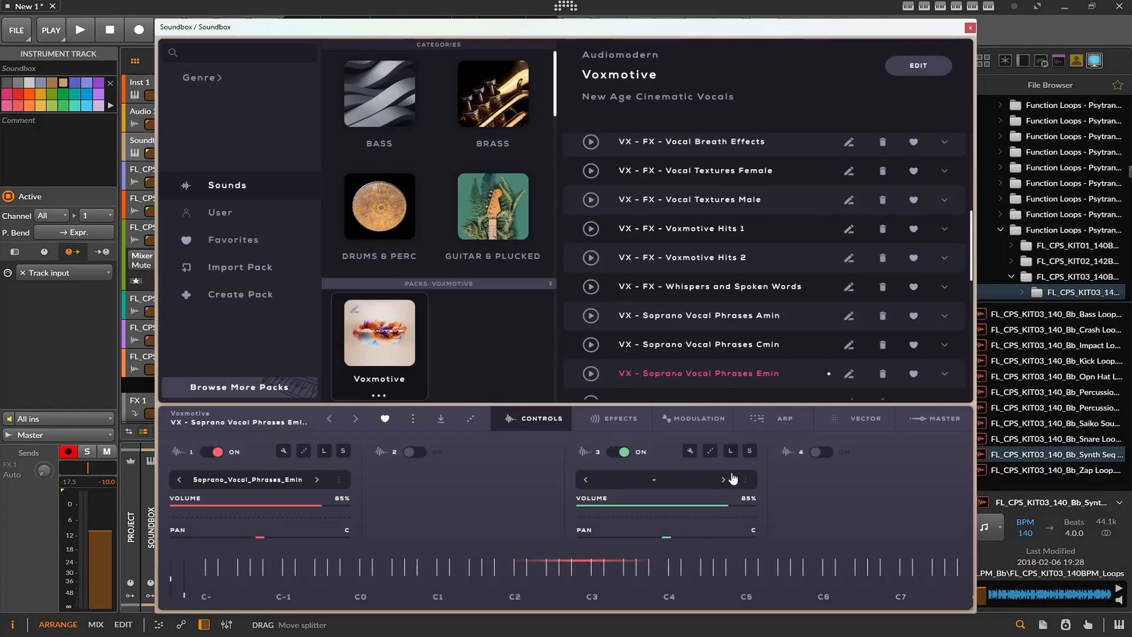
pyautogui.click(614, 420)
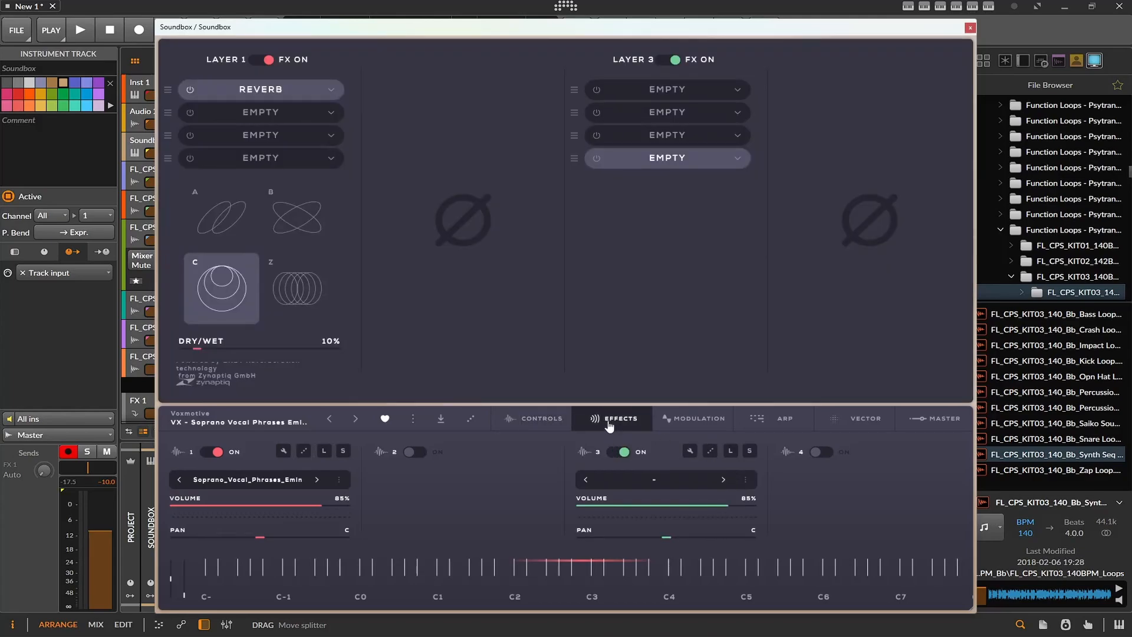
pyautogui.click(678, 422)
pyautogui.click(778, 420)
pyautogui.click(847, 420)
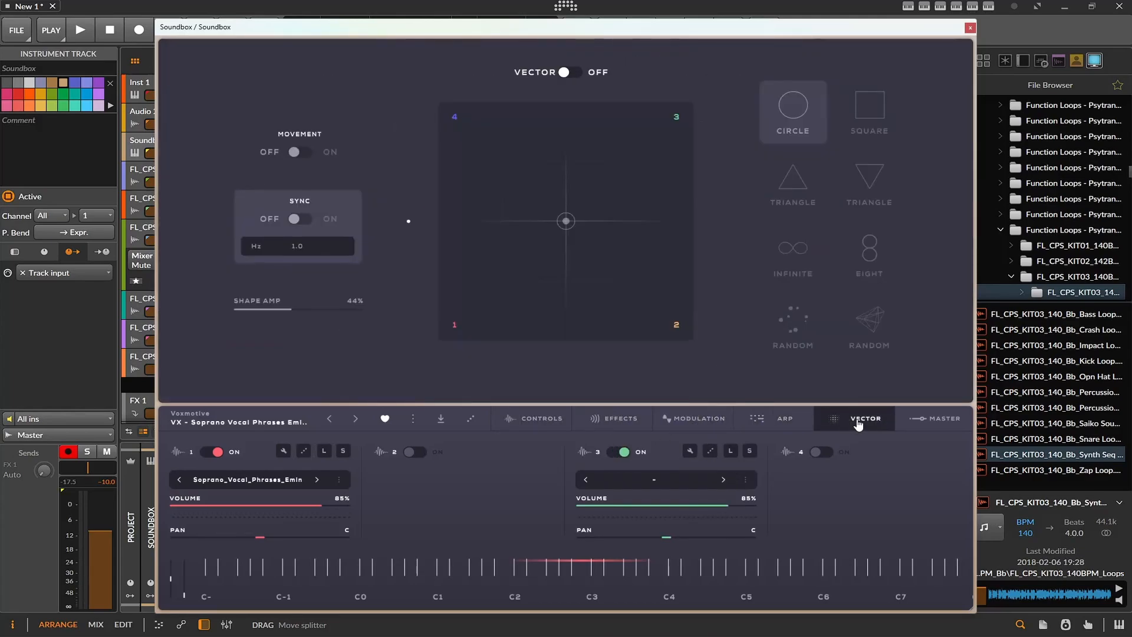
pyautogui.click(925, 420)
# - Show the layer controls and randomize the sounds loaded in layers 1 and 3
pyautogui.click(535, 416)
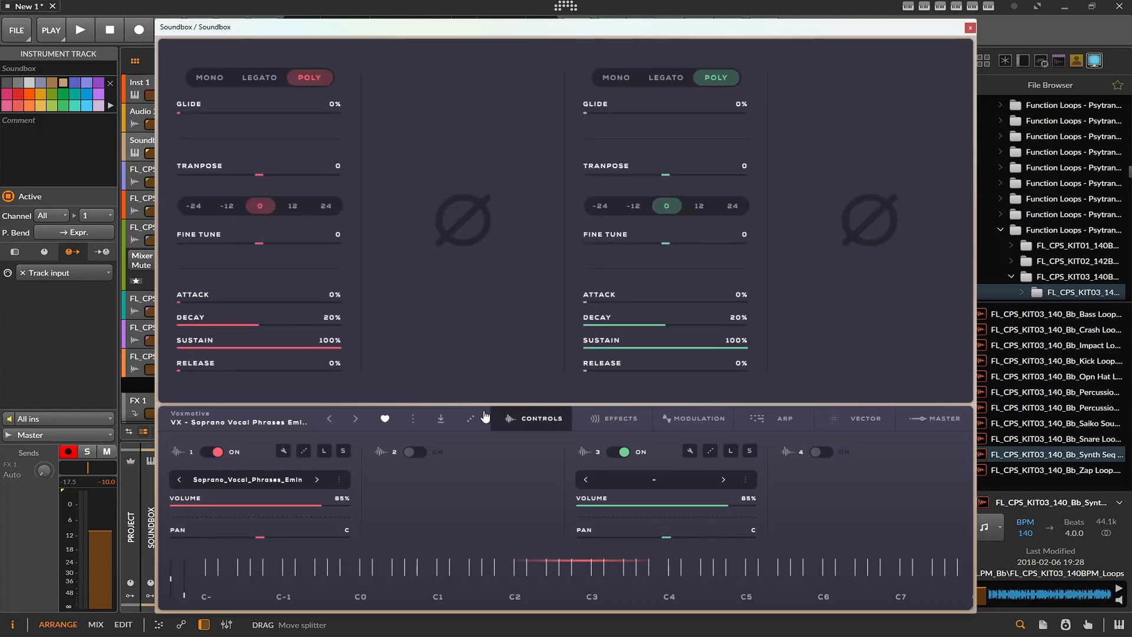
pyautogui.click(470, 419)
pyautogui.click(471, 421)
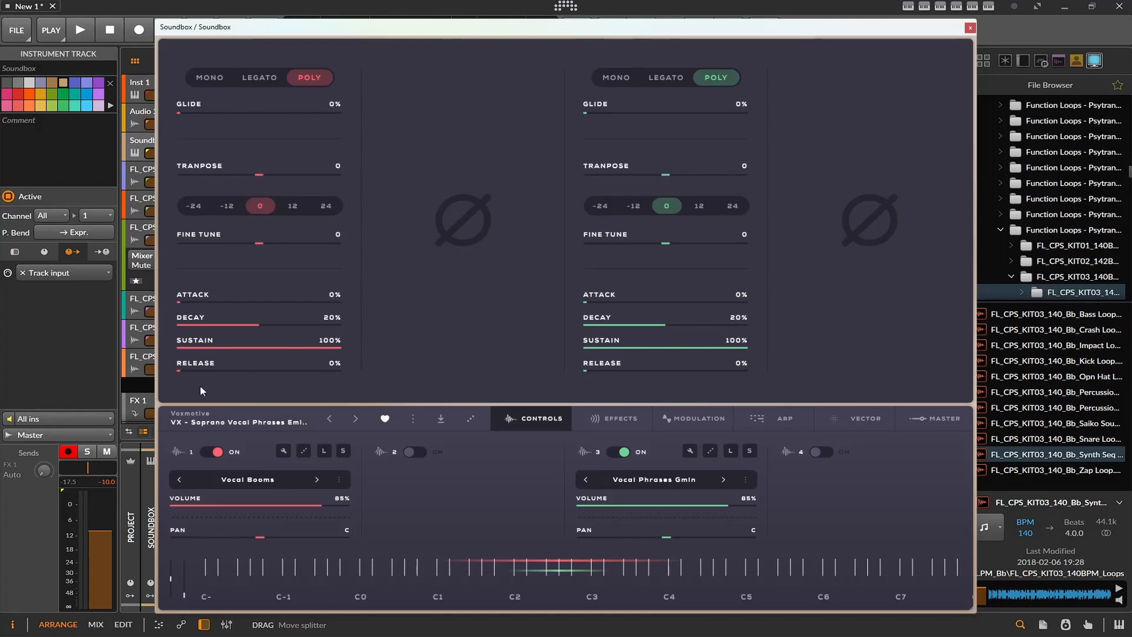
# - Browse the Soundbox library by trying the instrument category filters, clear them, and look through the Voxmotive preset list
pyautogui.click(248, 422)
pyautogui.click(405, 197)
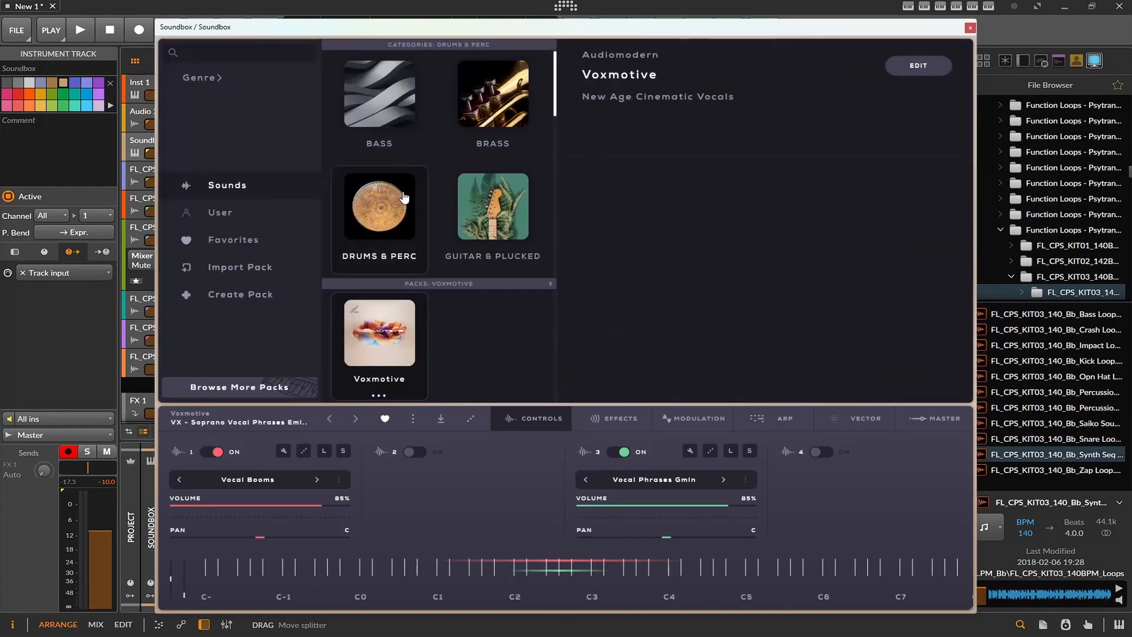
pyautogui.click(471, 182)
pyautogui.click(478, 103)
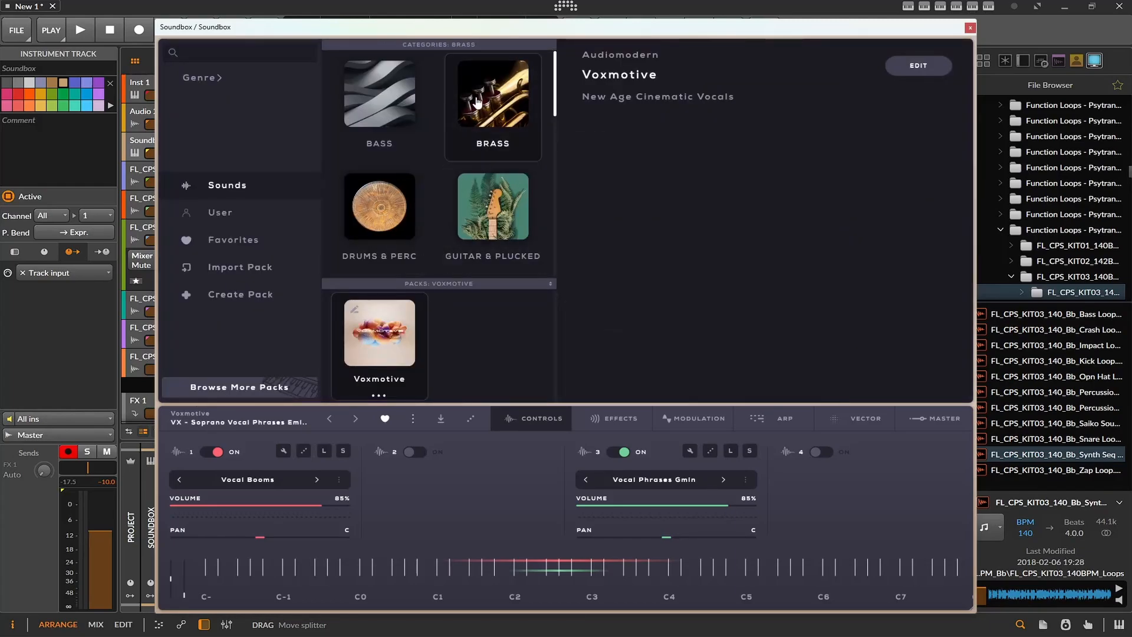
pyautogui.click(396, 113)
pyautogui.click(396, 114)
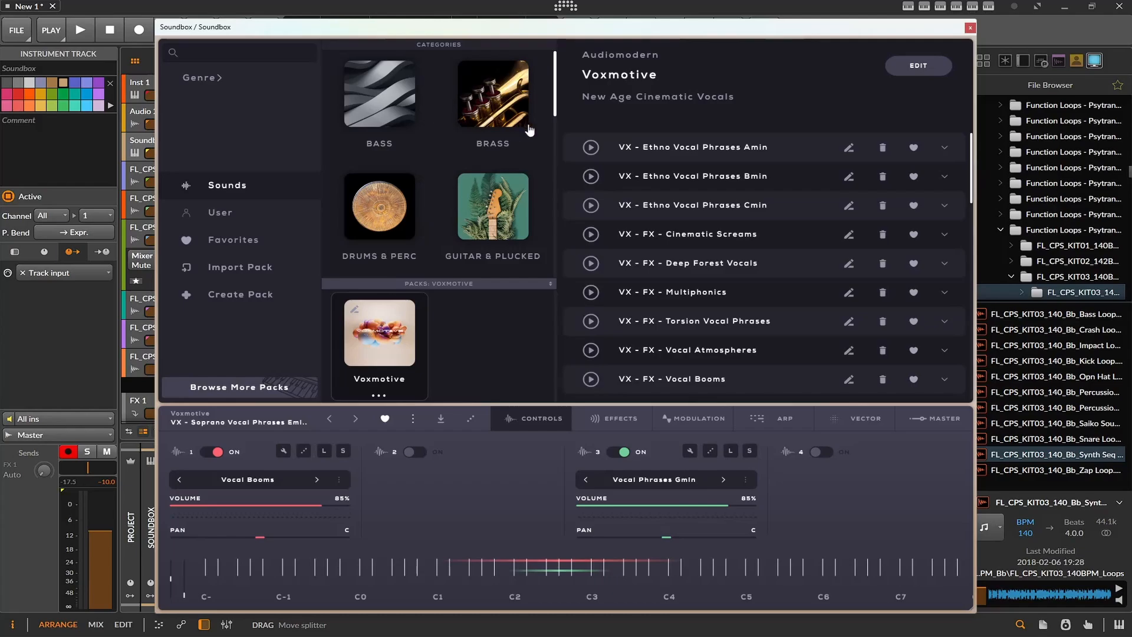
pyautogui.scroll(-3, 694, 171)
pyautogui.scroll(3, 660, 183)
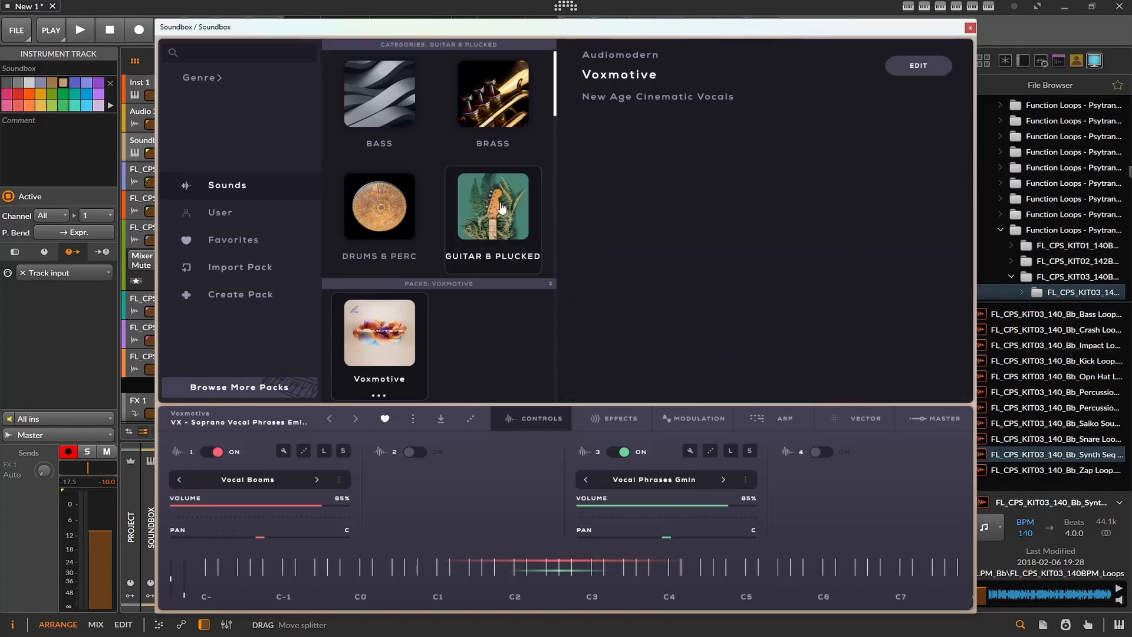
pyautogui.scroll(-5, 628, 191)
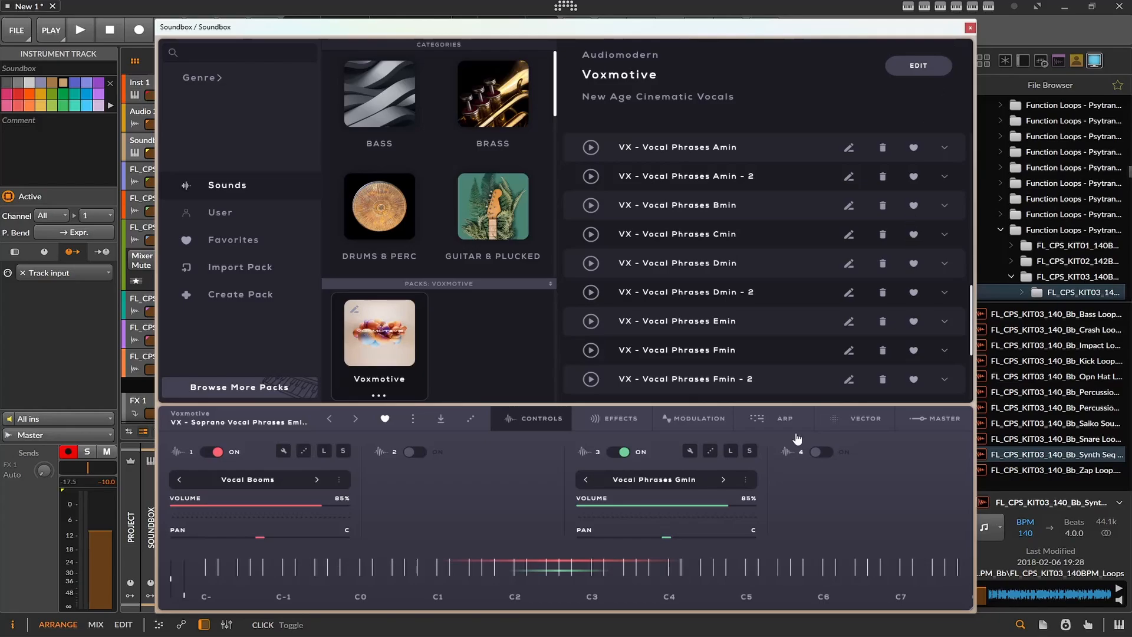
# - Show Soundbox's Vector page, and close the Soundbox and Trance Gate windows
pyautogui.click(842, 422)
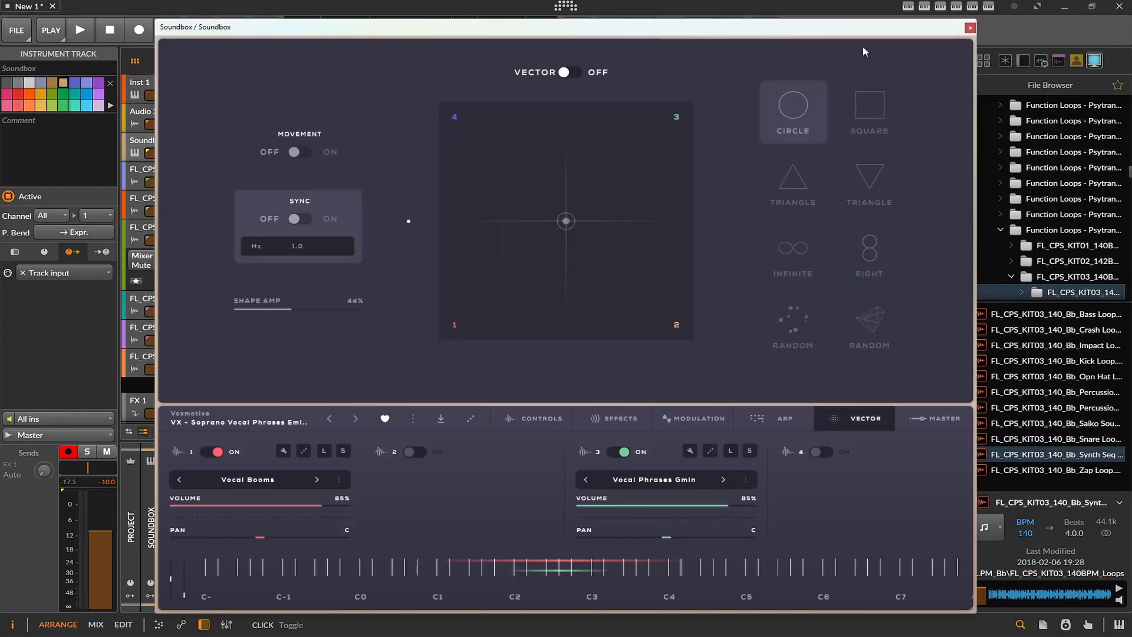
pyautogui.click(969, 28)
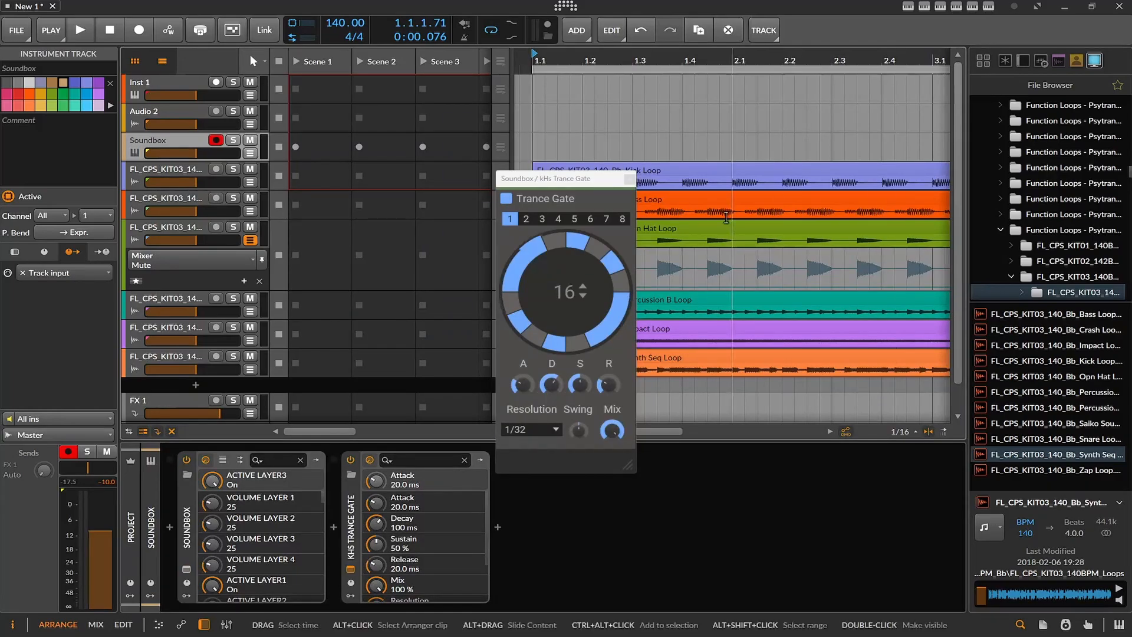
pyautogui.click(629, 181)
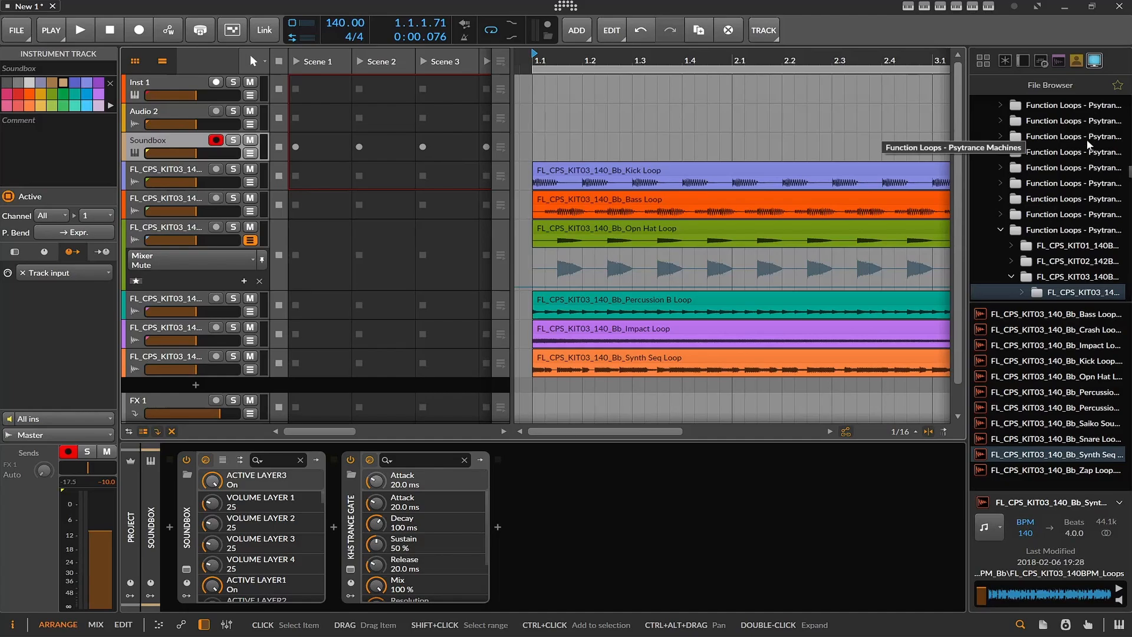
# - Widen the file browser to show full folder names and look through the Function Loops sample packs
pyautogui.moveTo(963, 149); pyautogui.dragTo(871, 149)
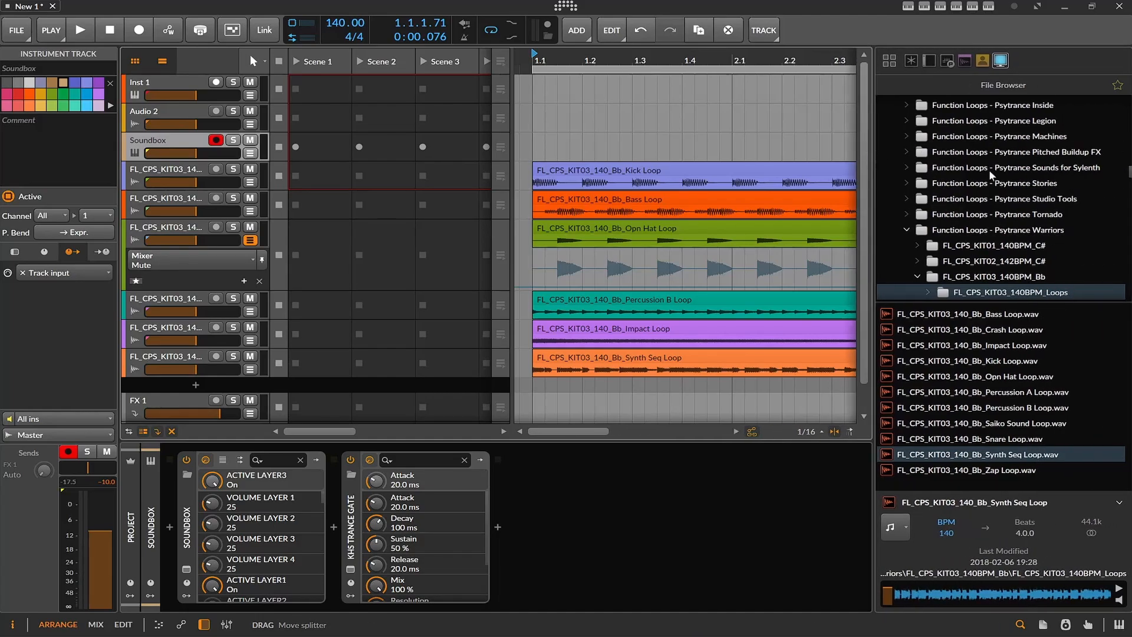
pyautogui.scroll(15, 1097, 190)
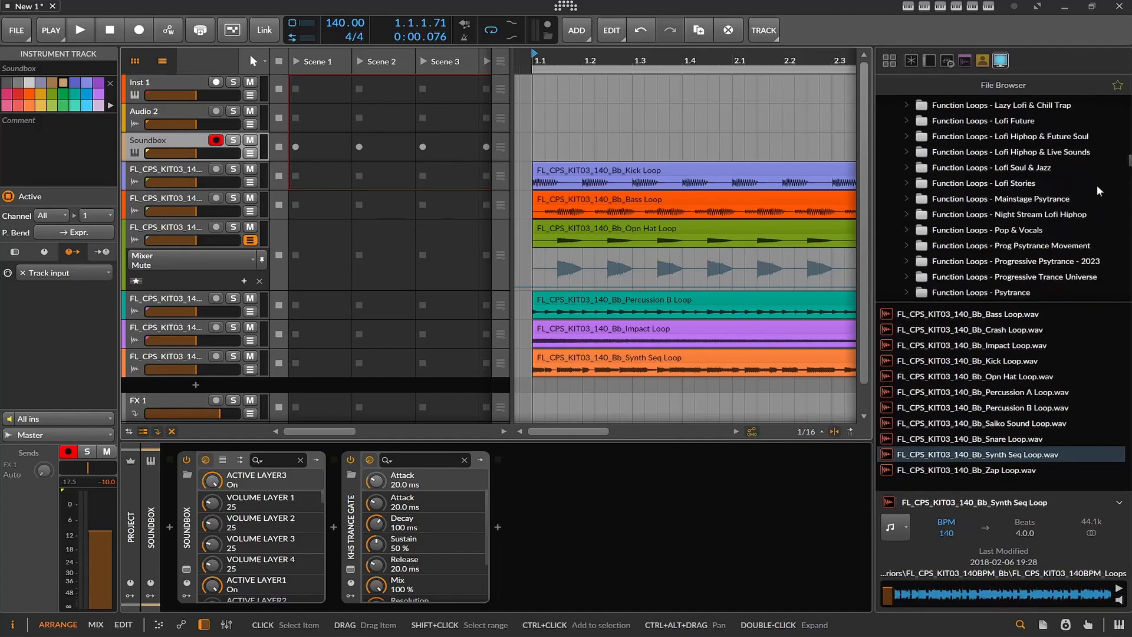
pyautogui.scroll(-18, 1098, 191)
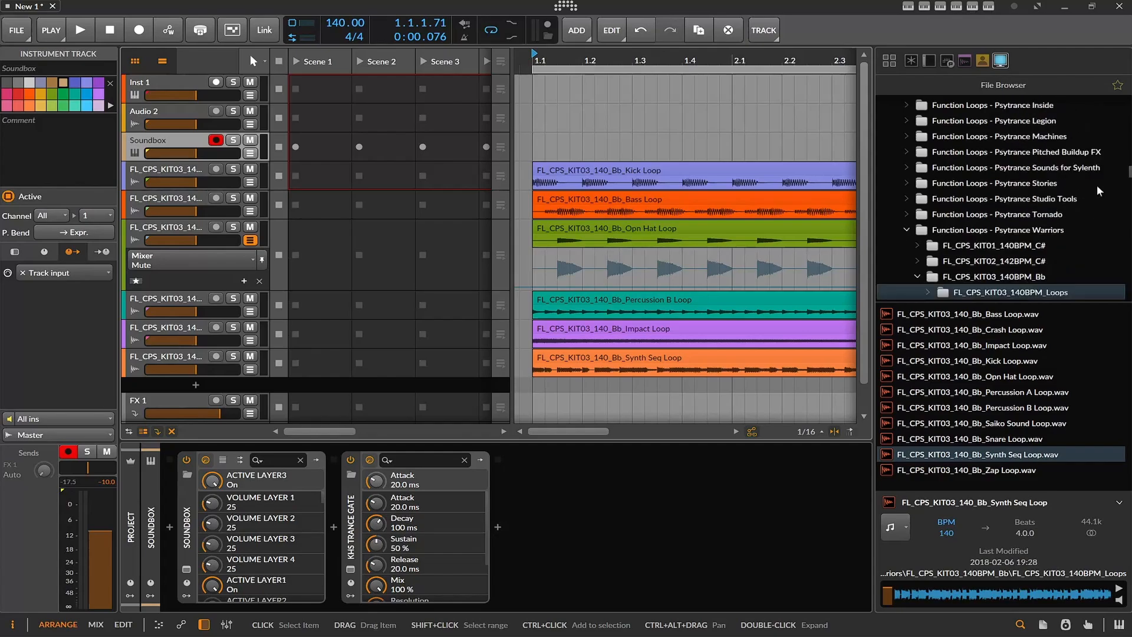